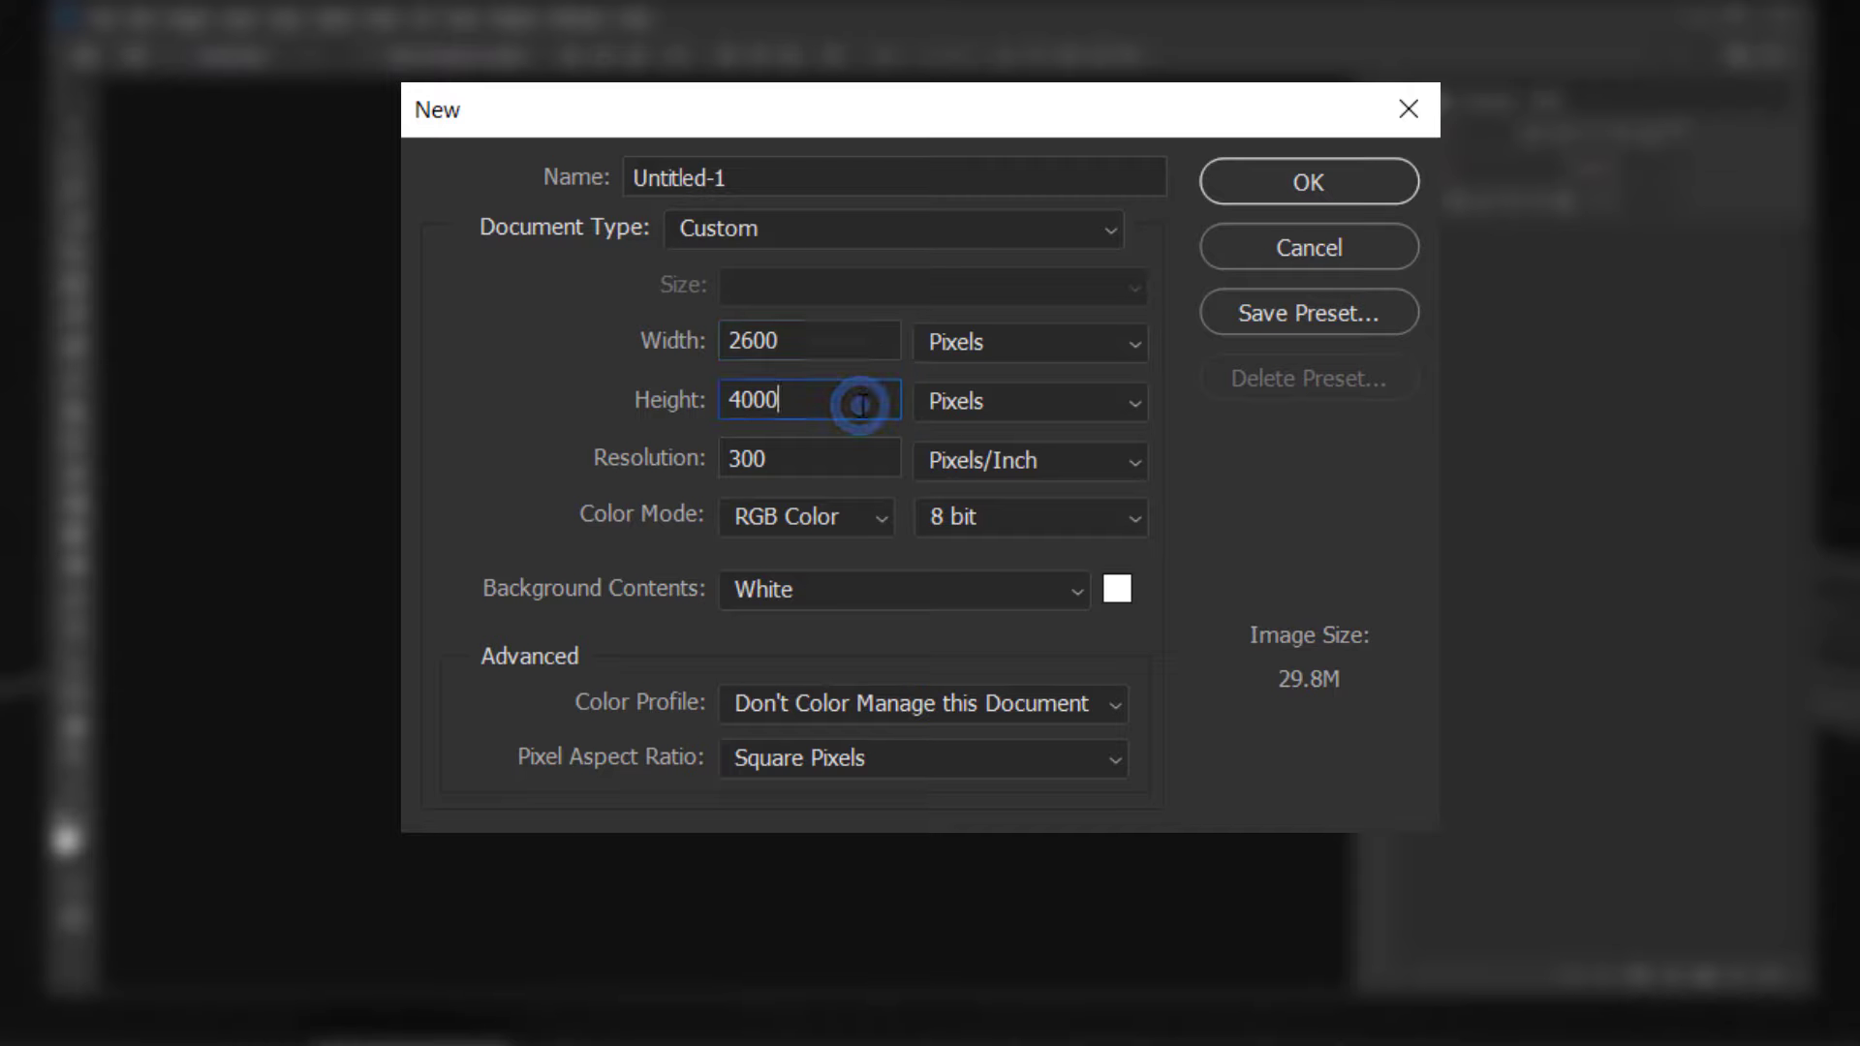
- Create a 2600 × 4000 pixel document at 300 pixels/inch in 8-bit RGB Color with a white background
{"action": "left_click", "coordinate": [853, 452]}
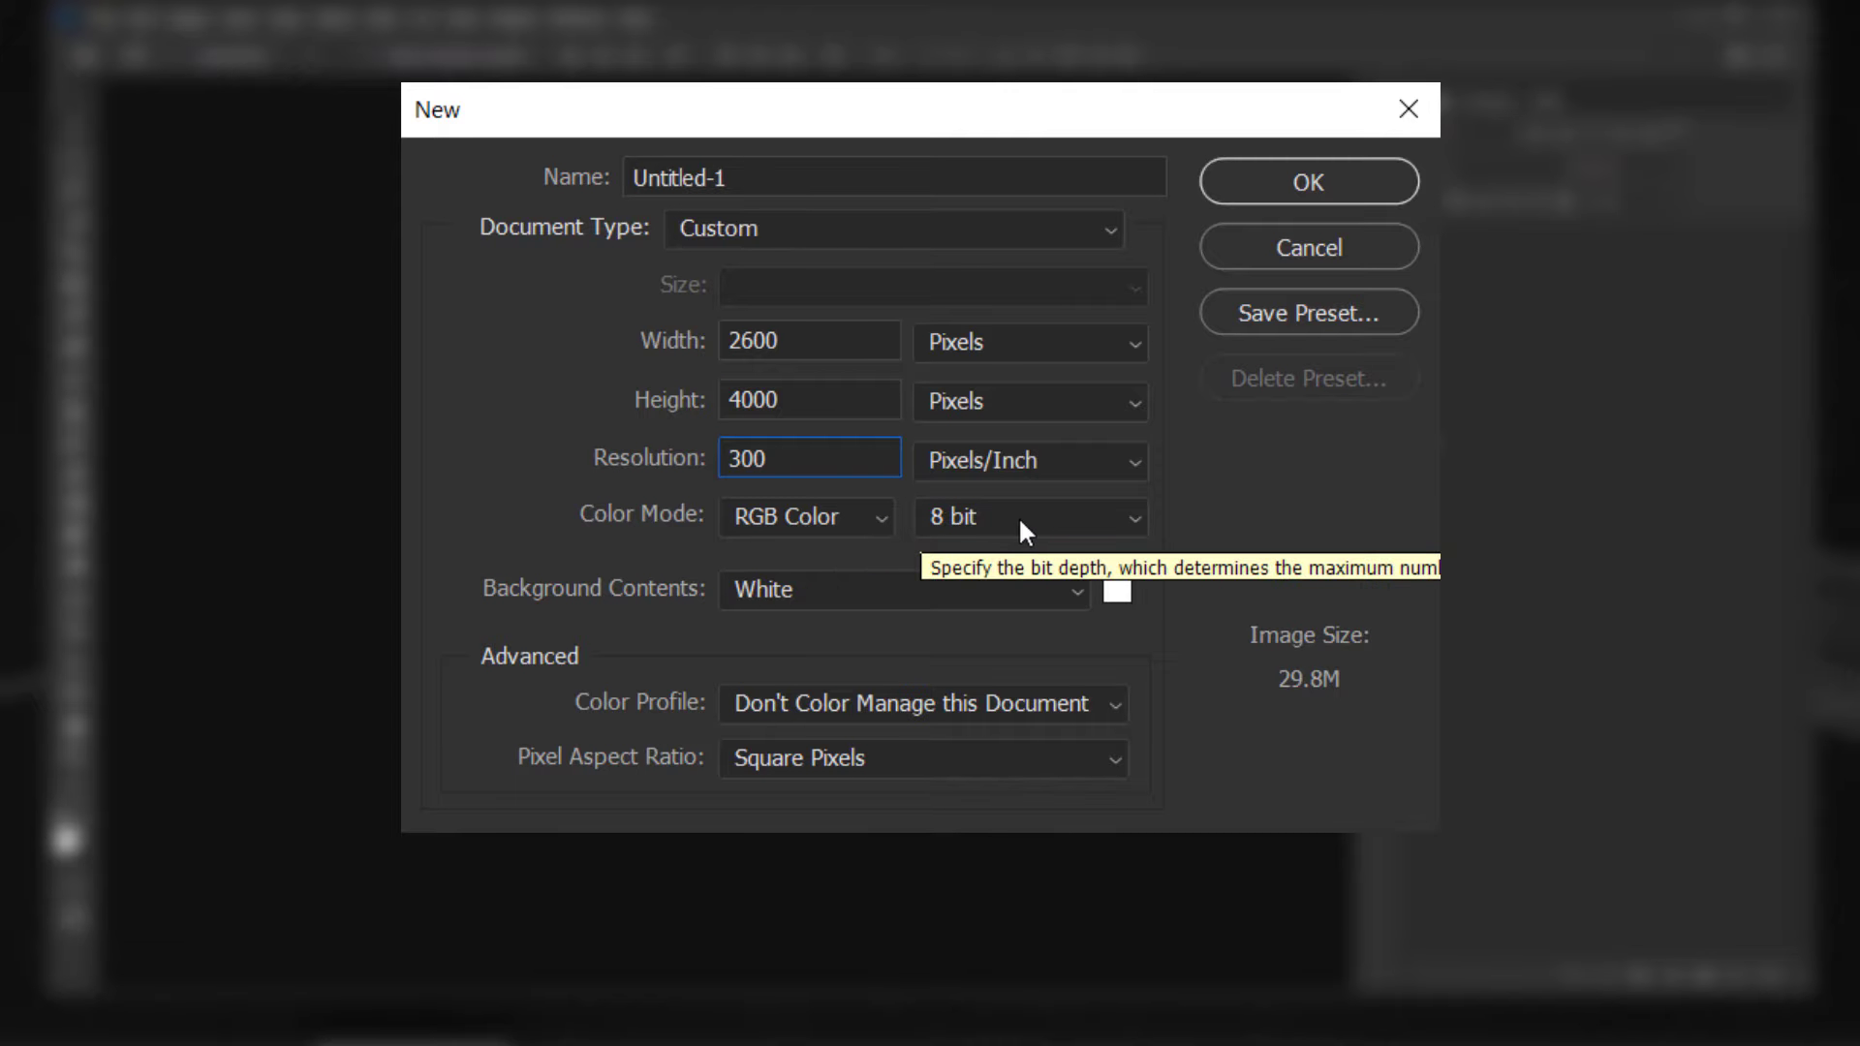
{"action": "left_click", "coordinate": [1308, 182]}
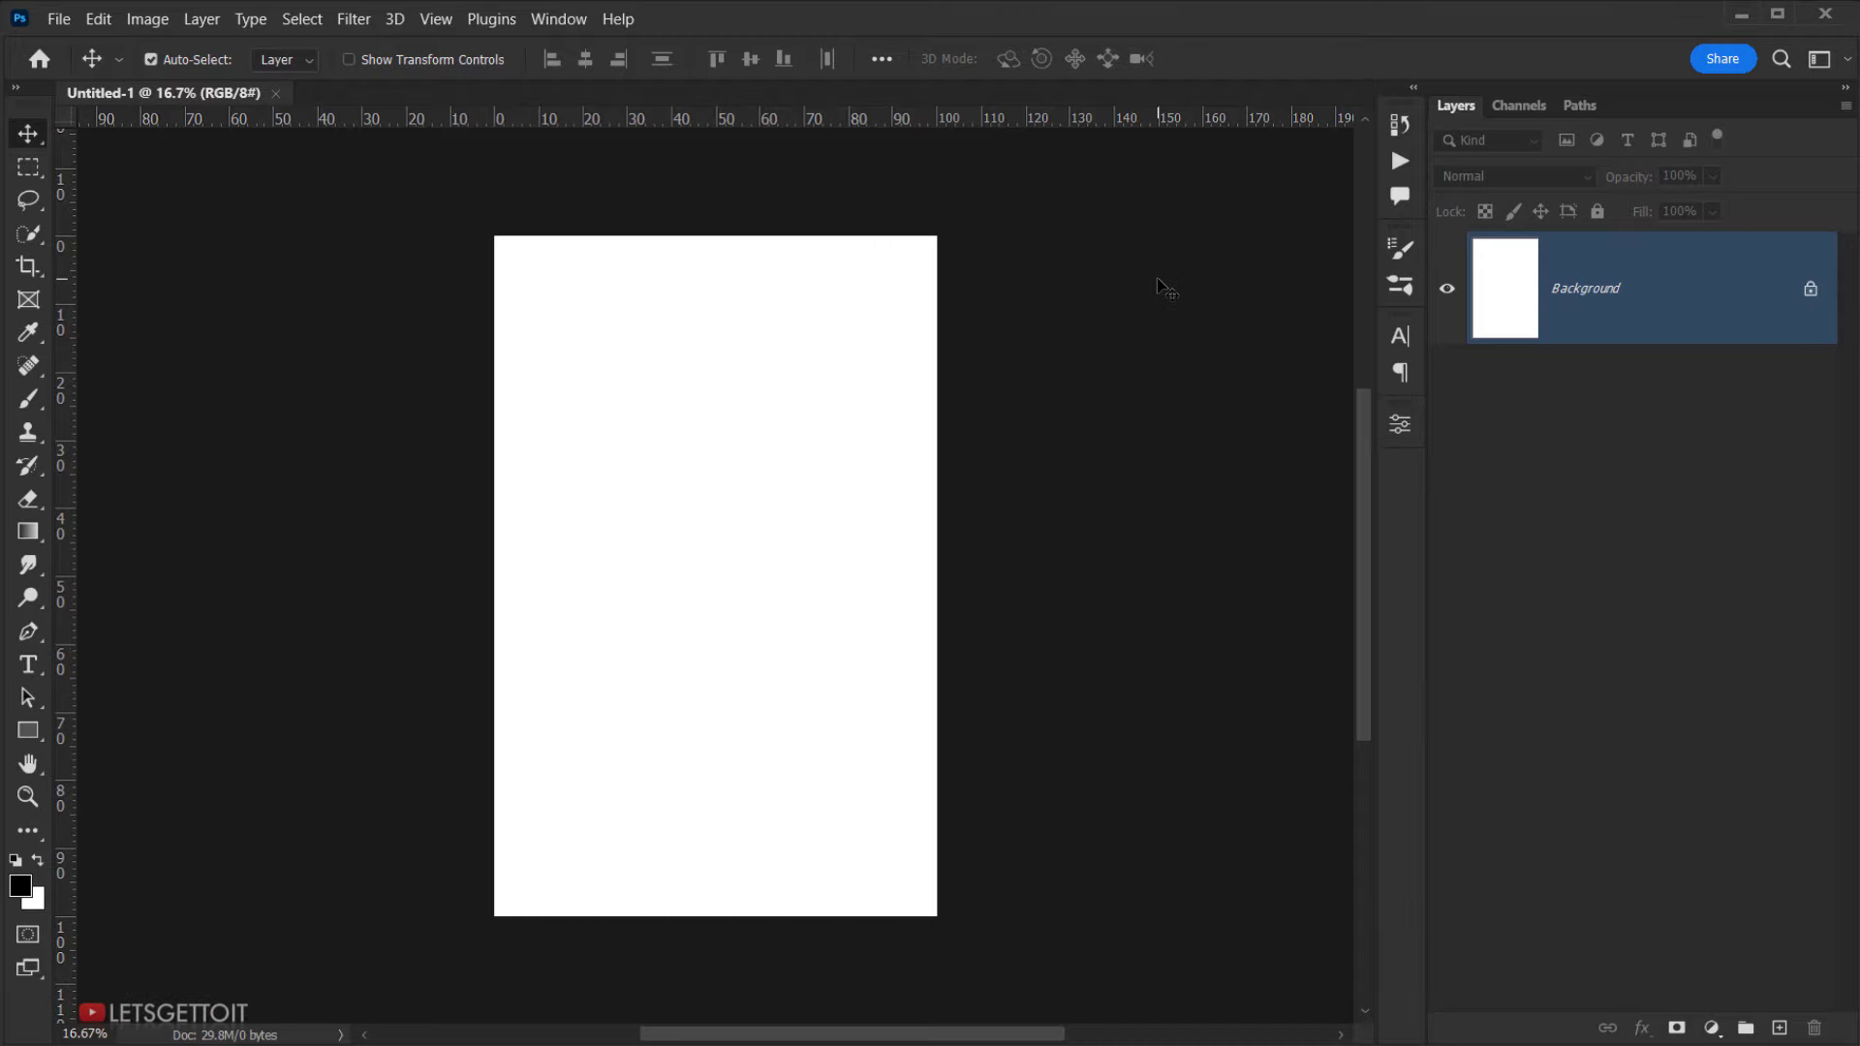
{"action": "key", "text": "ctrl+0"}
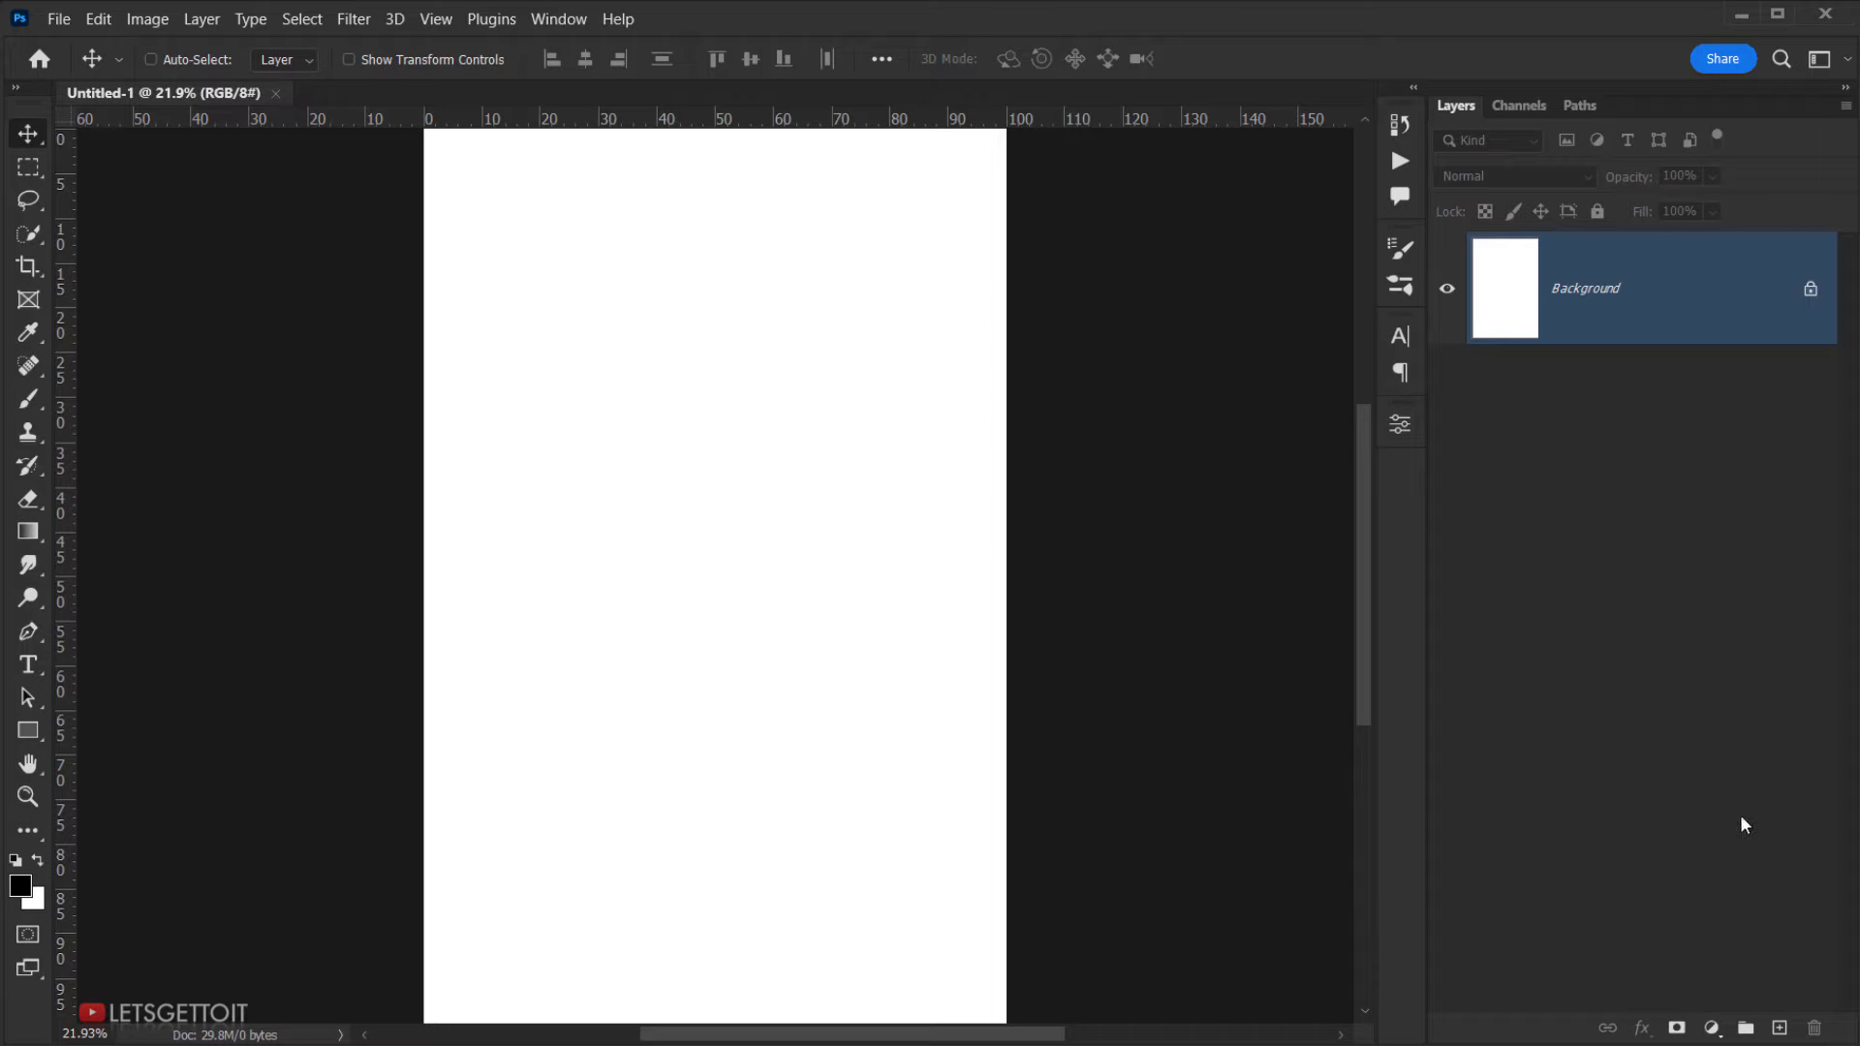
- Add a new empty layer above the Background and rename it Image
{"action": "left_click", "coordinate": [1778, 1027]}
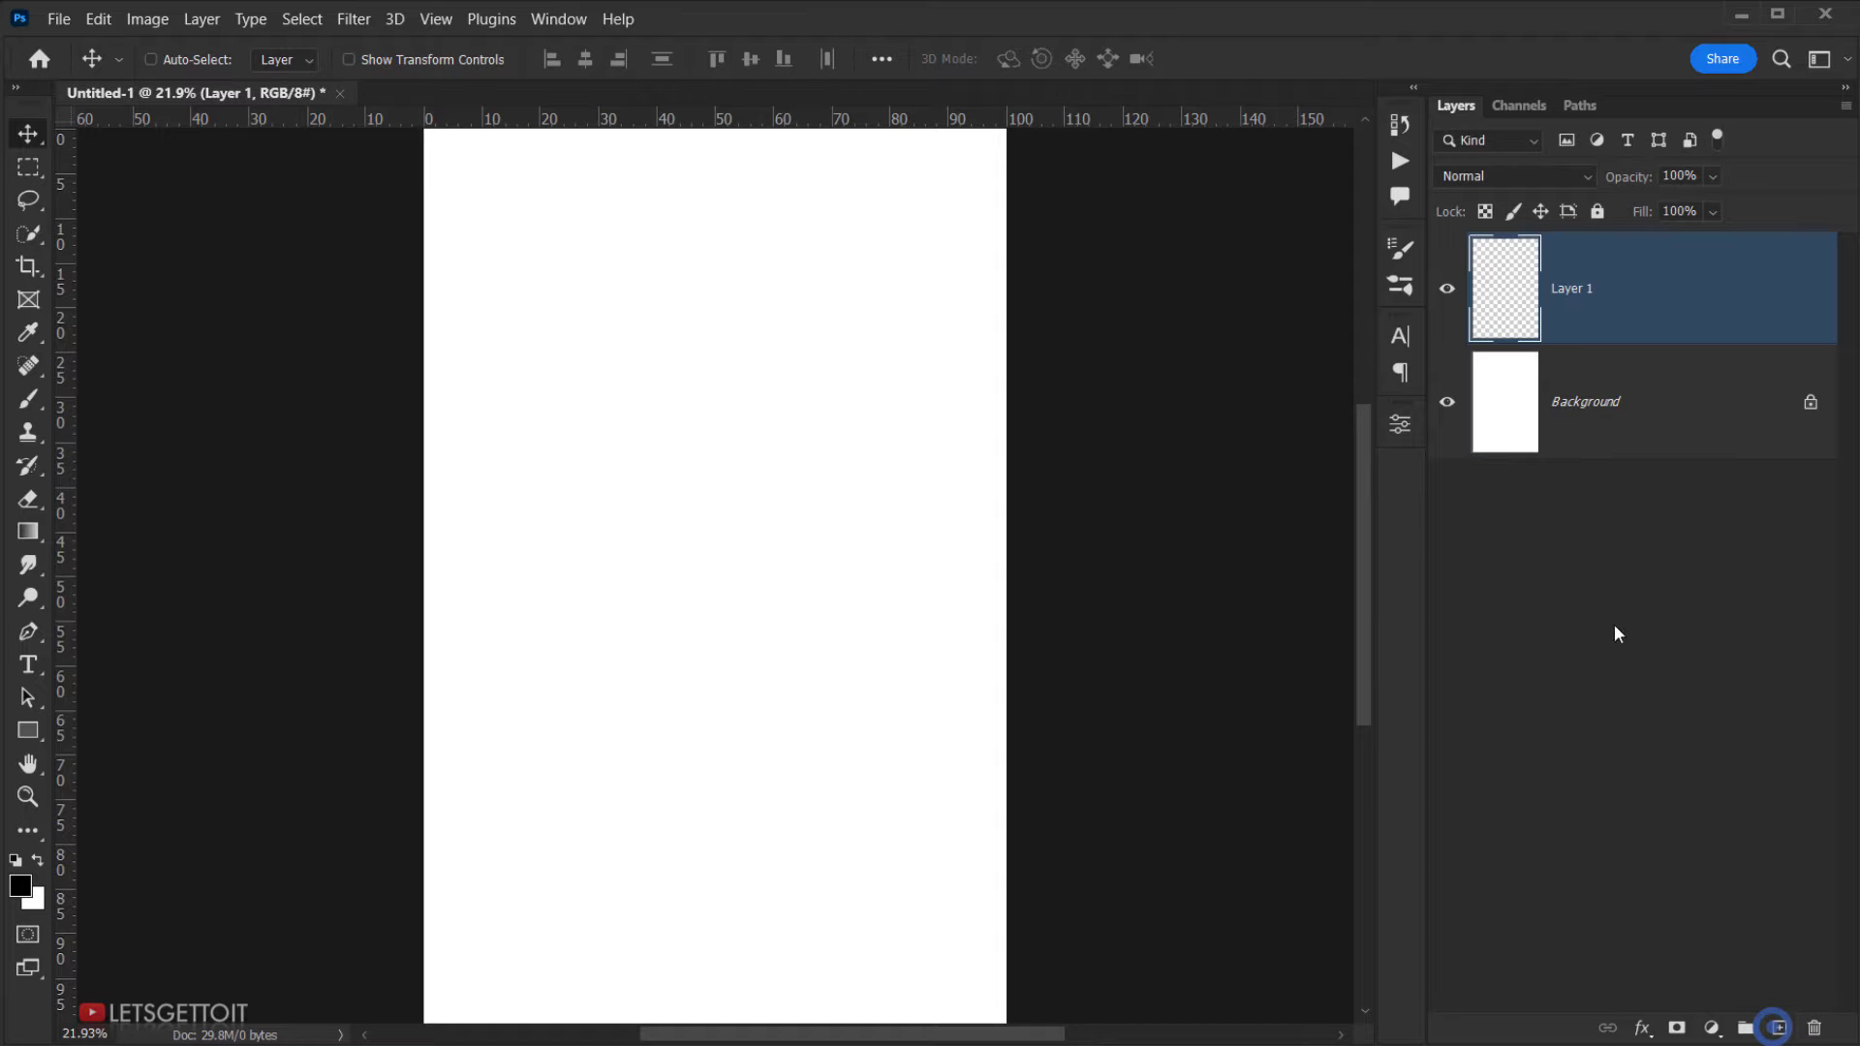
{"action": "double_click", "coordinate": [1569, 289]}
{"action": "type", "text": "Im"}
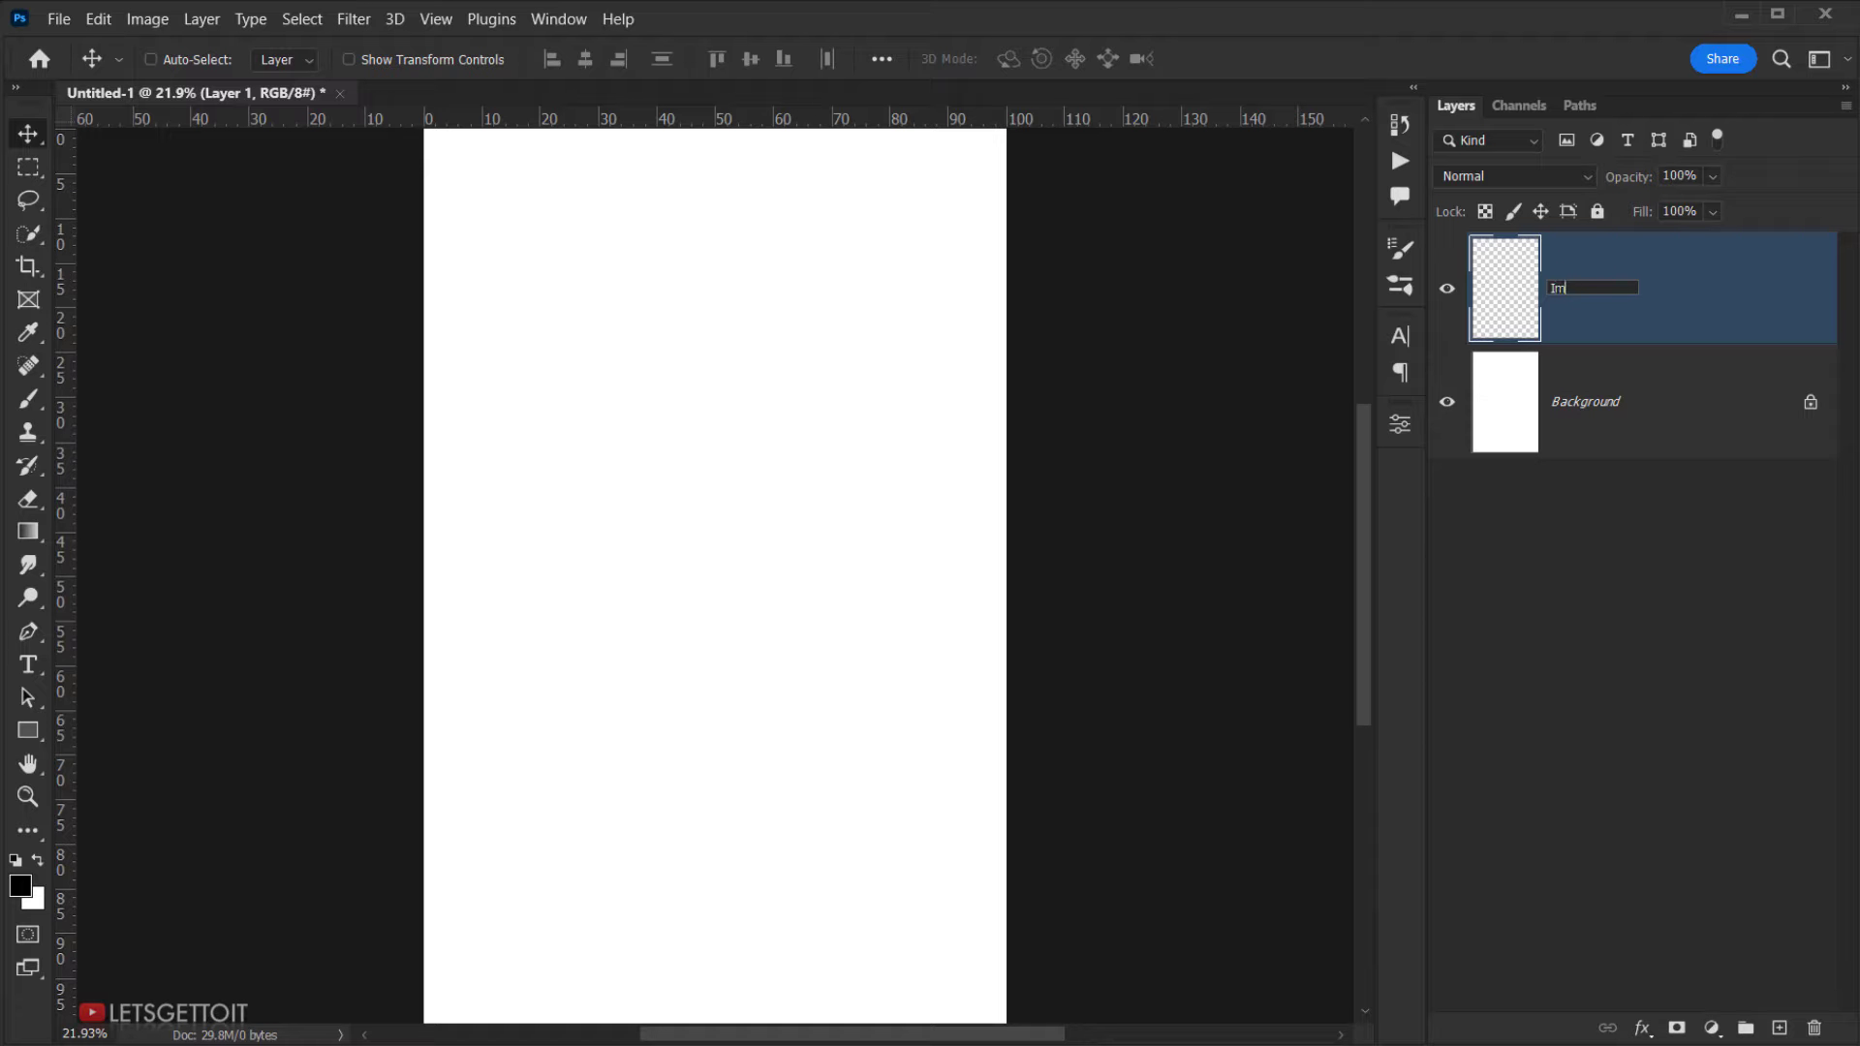
{"action": "type", "text": "age"}
{"action": "key", "text": "Return"}
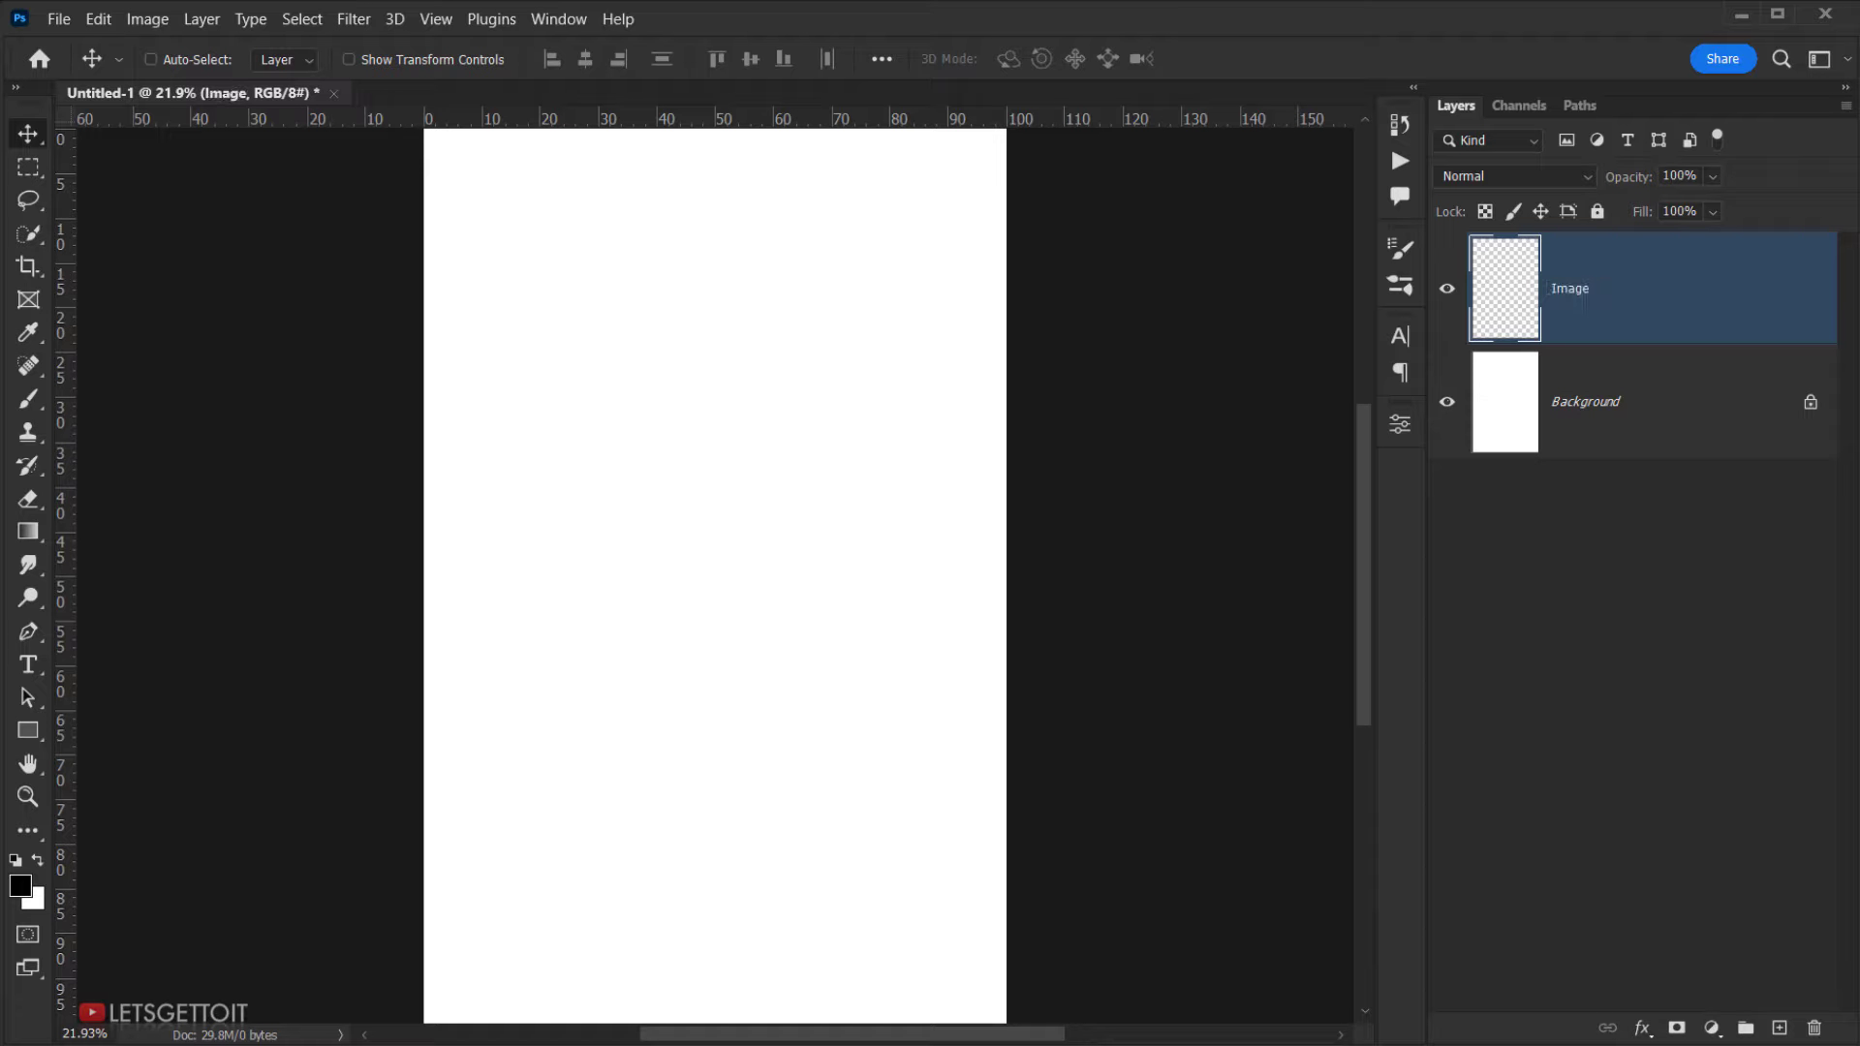
- Convert the Image layer to a smart object and delete the Background layer
{"action": "right_click", "coordinate": [1658, 302]}
{"action": "left_click", "coordinate": [1453, 382]}
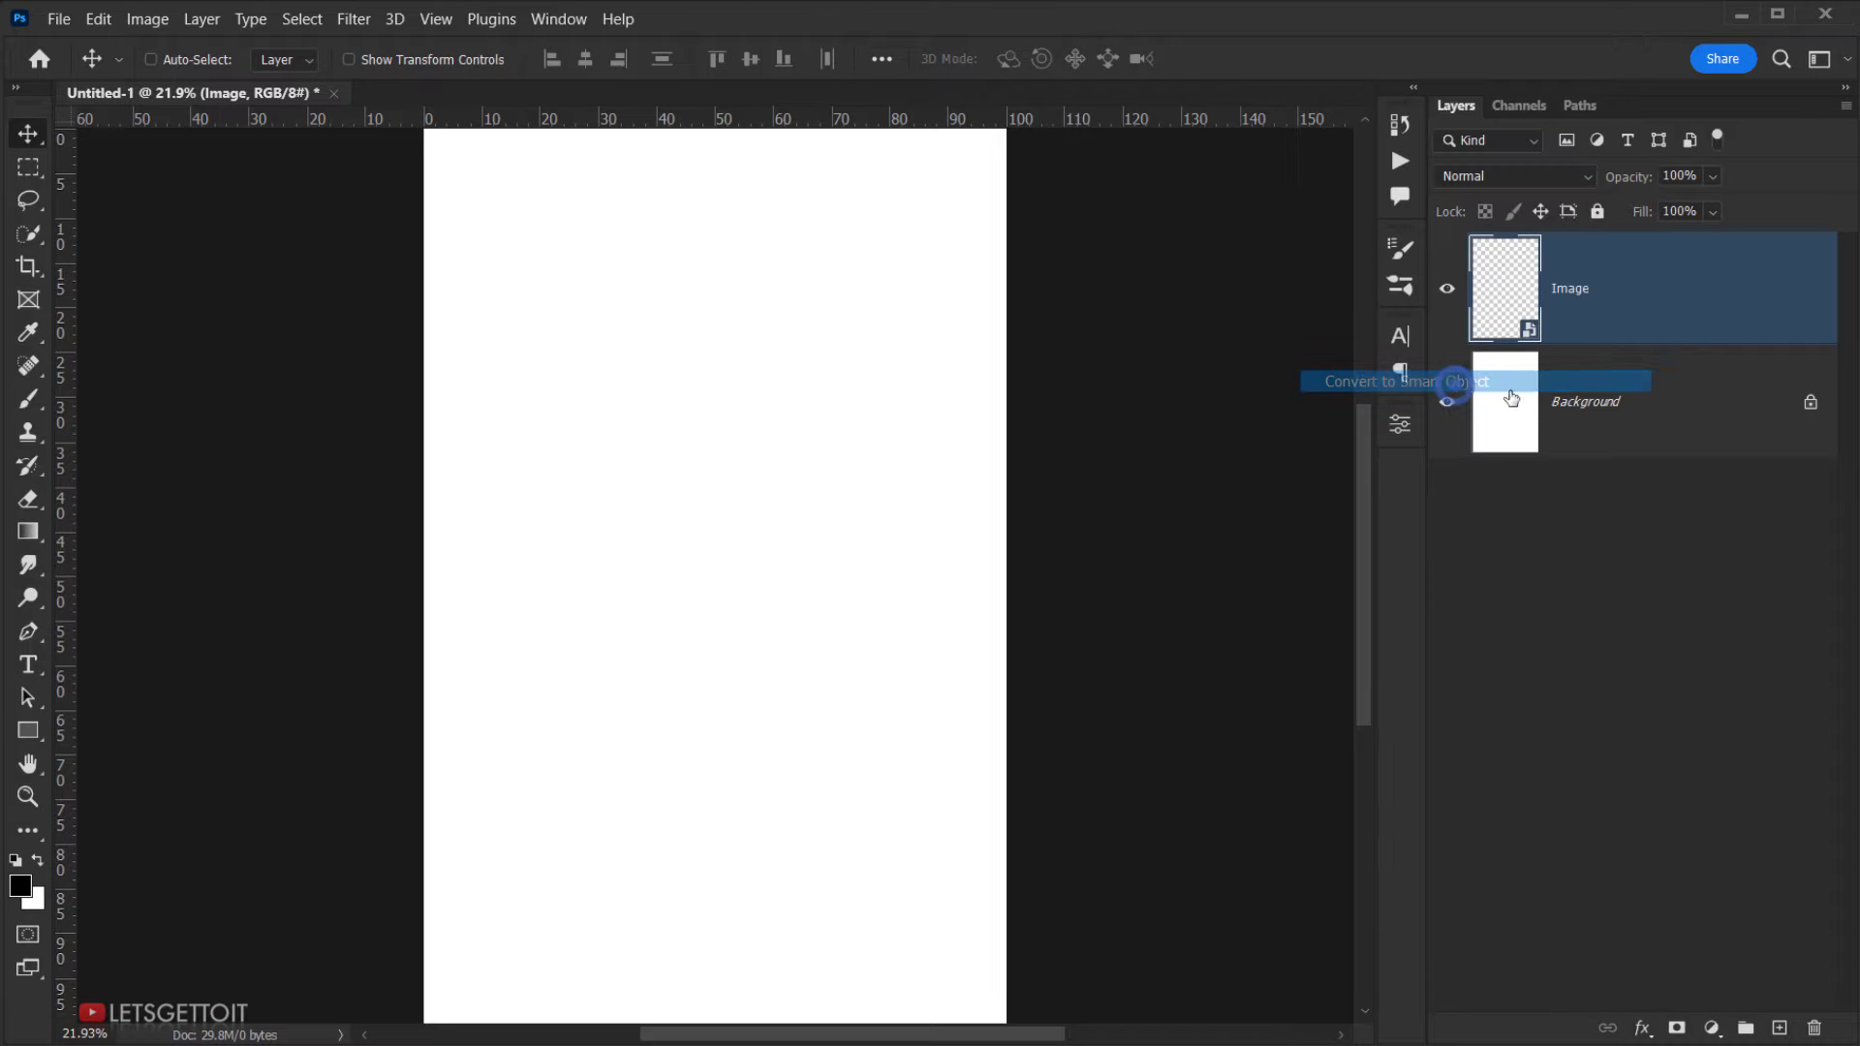
{"action": "left_click", "coordinate": [1631, 399]}
{"action": "left_click_drag", "start_coordinate": [1744, 403], "coordinate": [1815, 1027]}
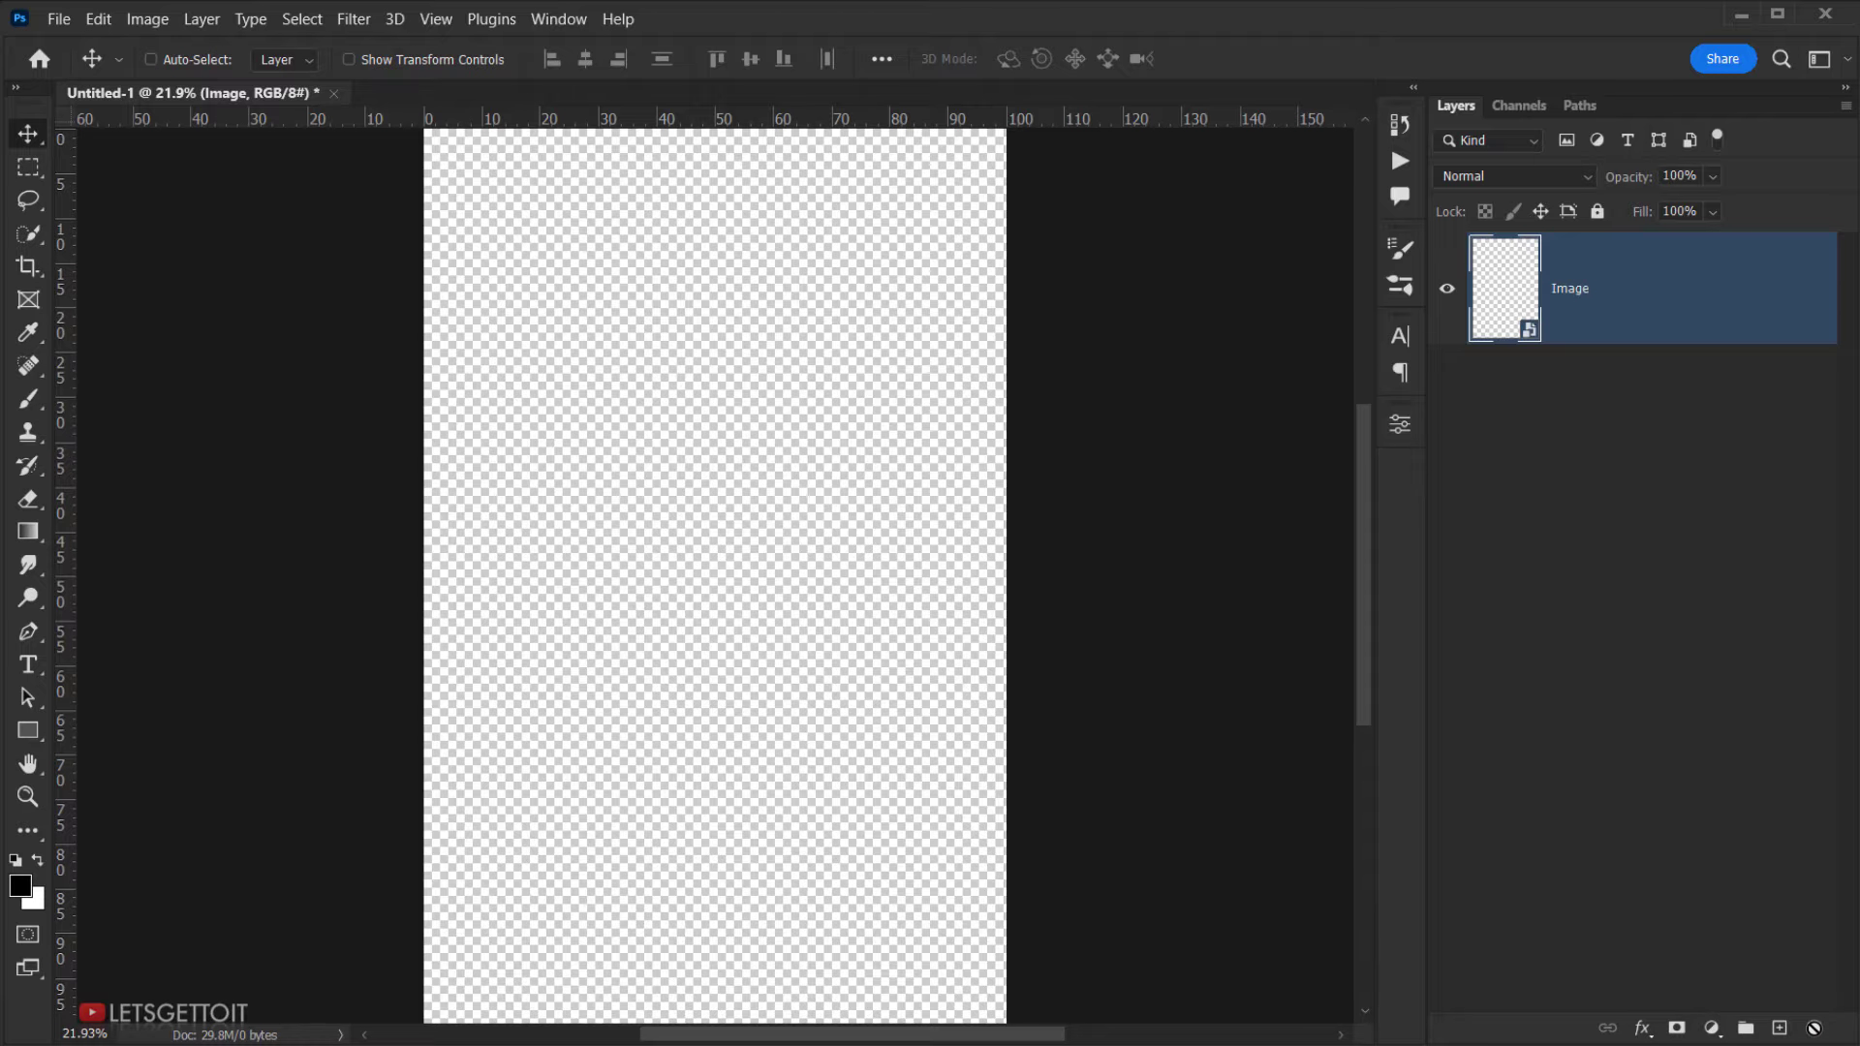
- Open the Image smart object's contents and place the red-beret portrait photo from the Torn Paper folder into it
{"action": "right_click", "coordinate": [1643, 280]}
{"action": "left_click", "coordinate": [1424, 345]}
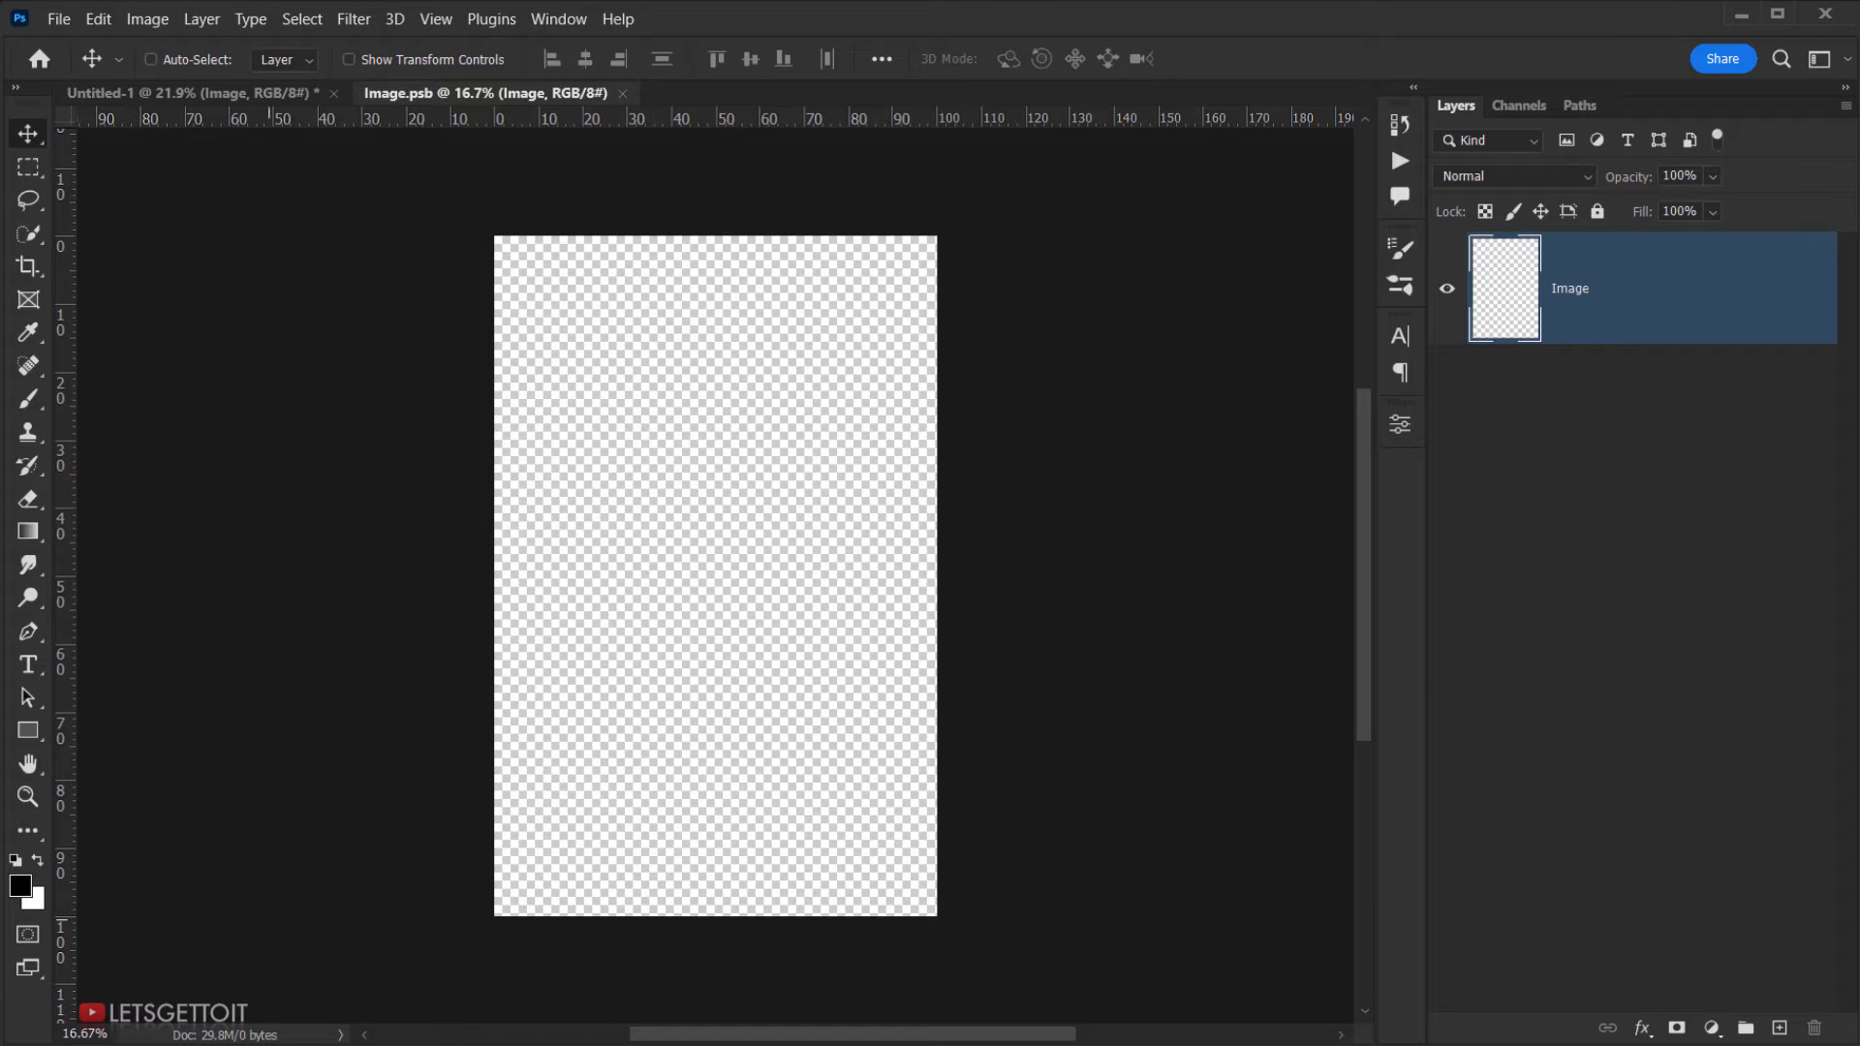
{"action": "key", "text": "alt+Tab"}
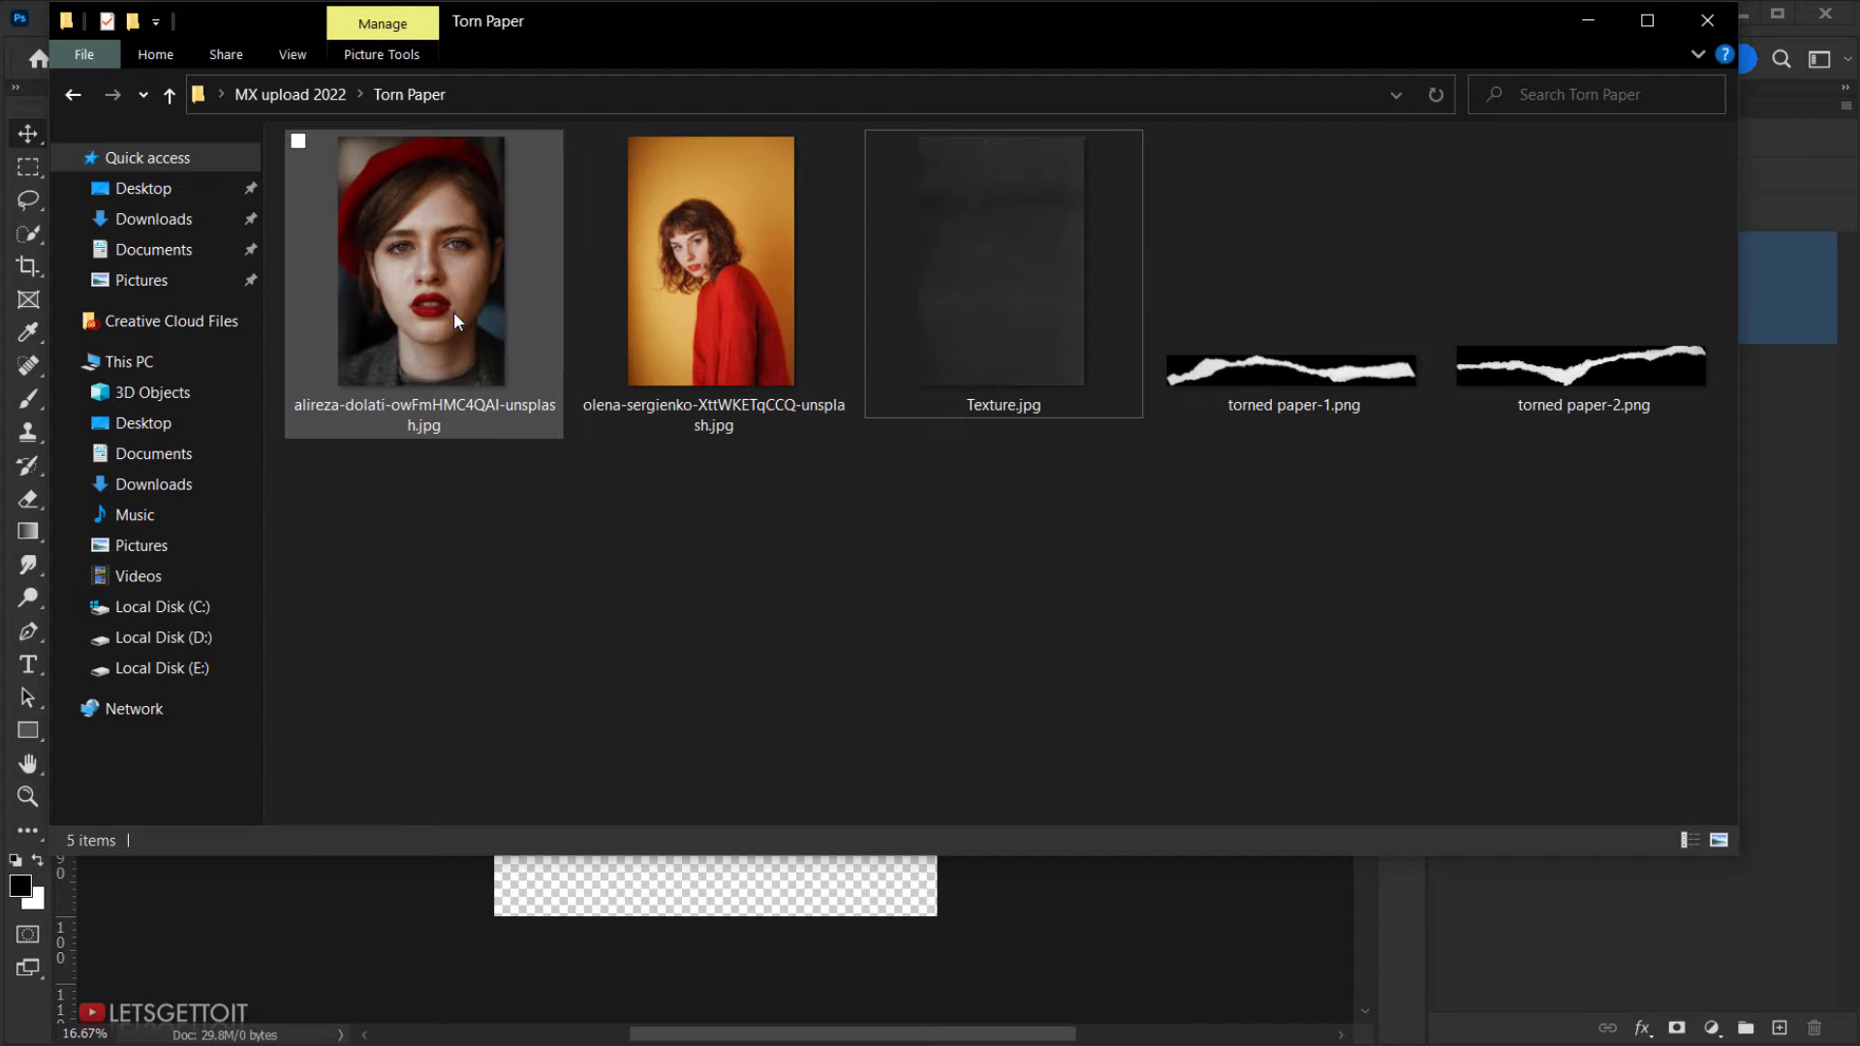
{"action": "left_click", "coordinate": [453, 311]}
{"action": "left_click_drag", "start_coordinate": [442, 280], "coordinate": [637, 892]}
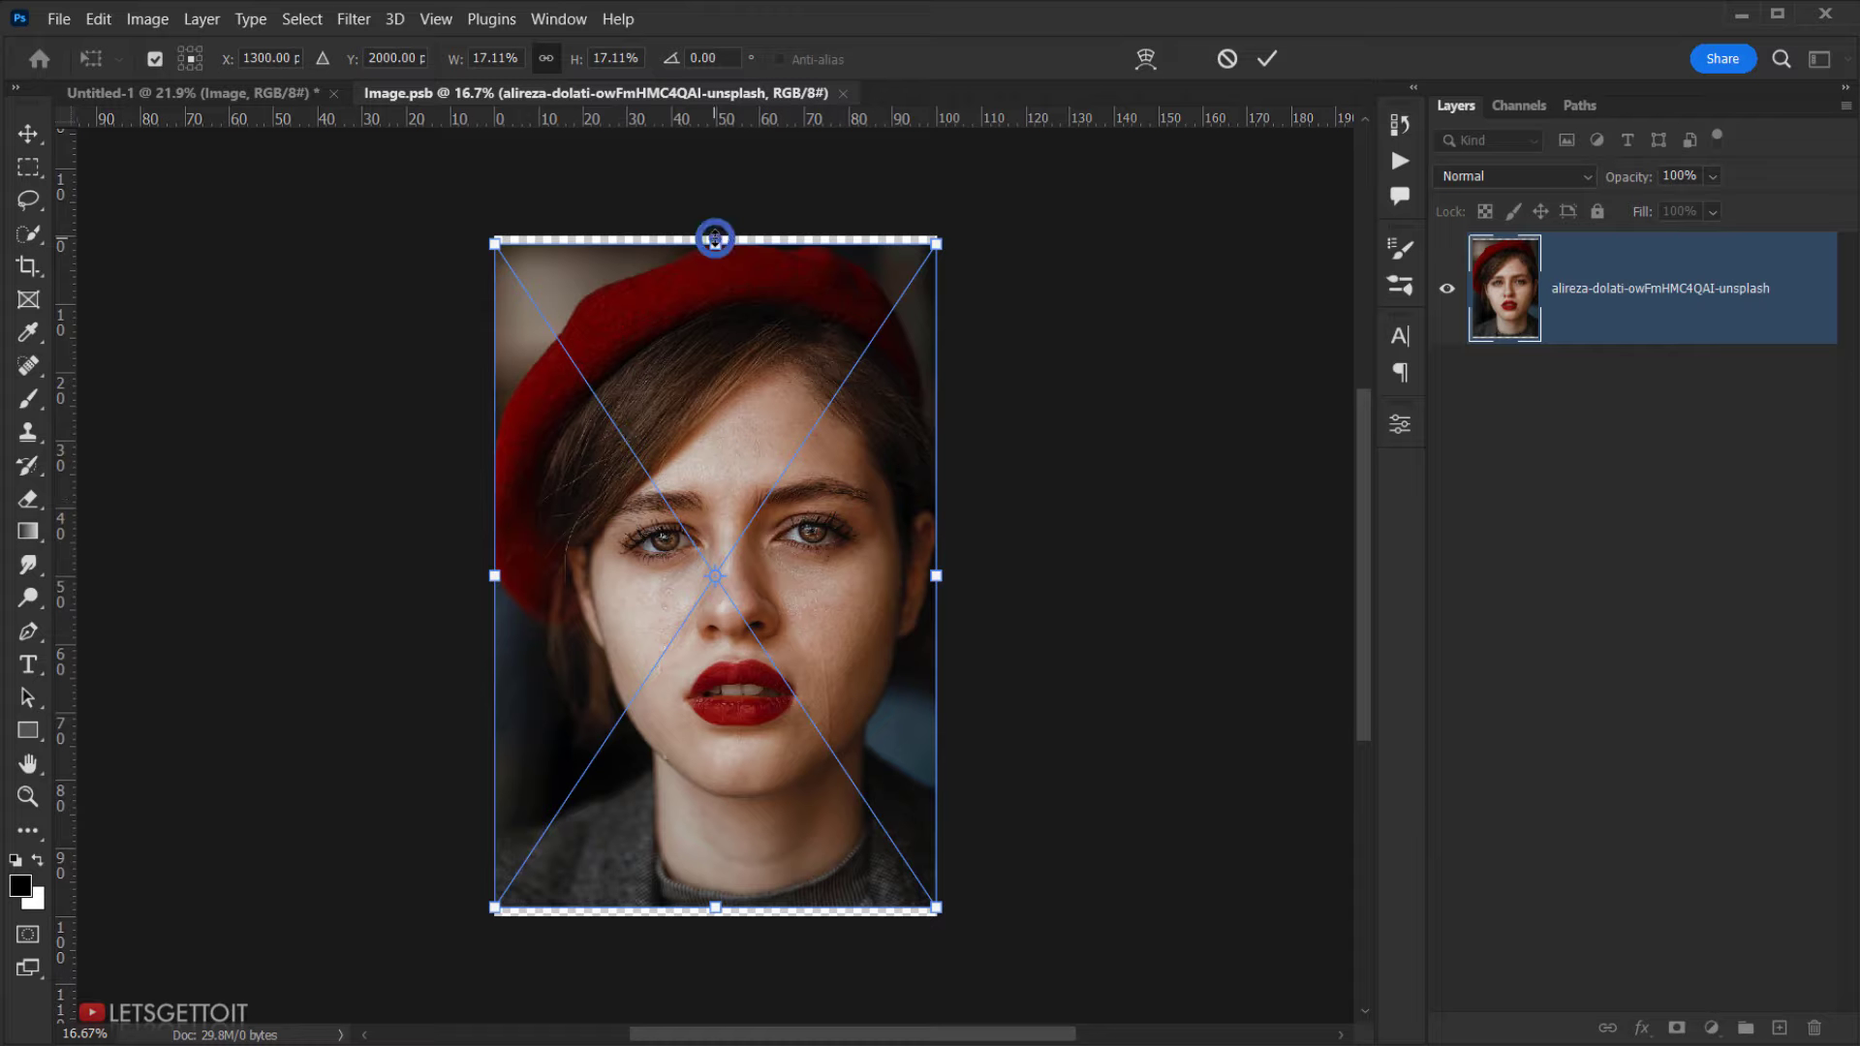
- Scale the placed portrait to about 18.04% and position it so it covers the whole canvas
{"action": "left_click_drag", "start_coordinate": [714, 243], "coordinate": [715, 235]}
{"action": "left_click_drag", "start_coordinate": [721, 911], "coordinate": [722, 944]}
{"action": "left_click_drag", "start_coordinate": [726, 872], "coordinate": [710, 851]}
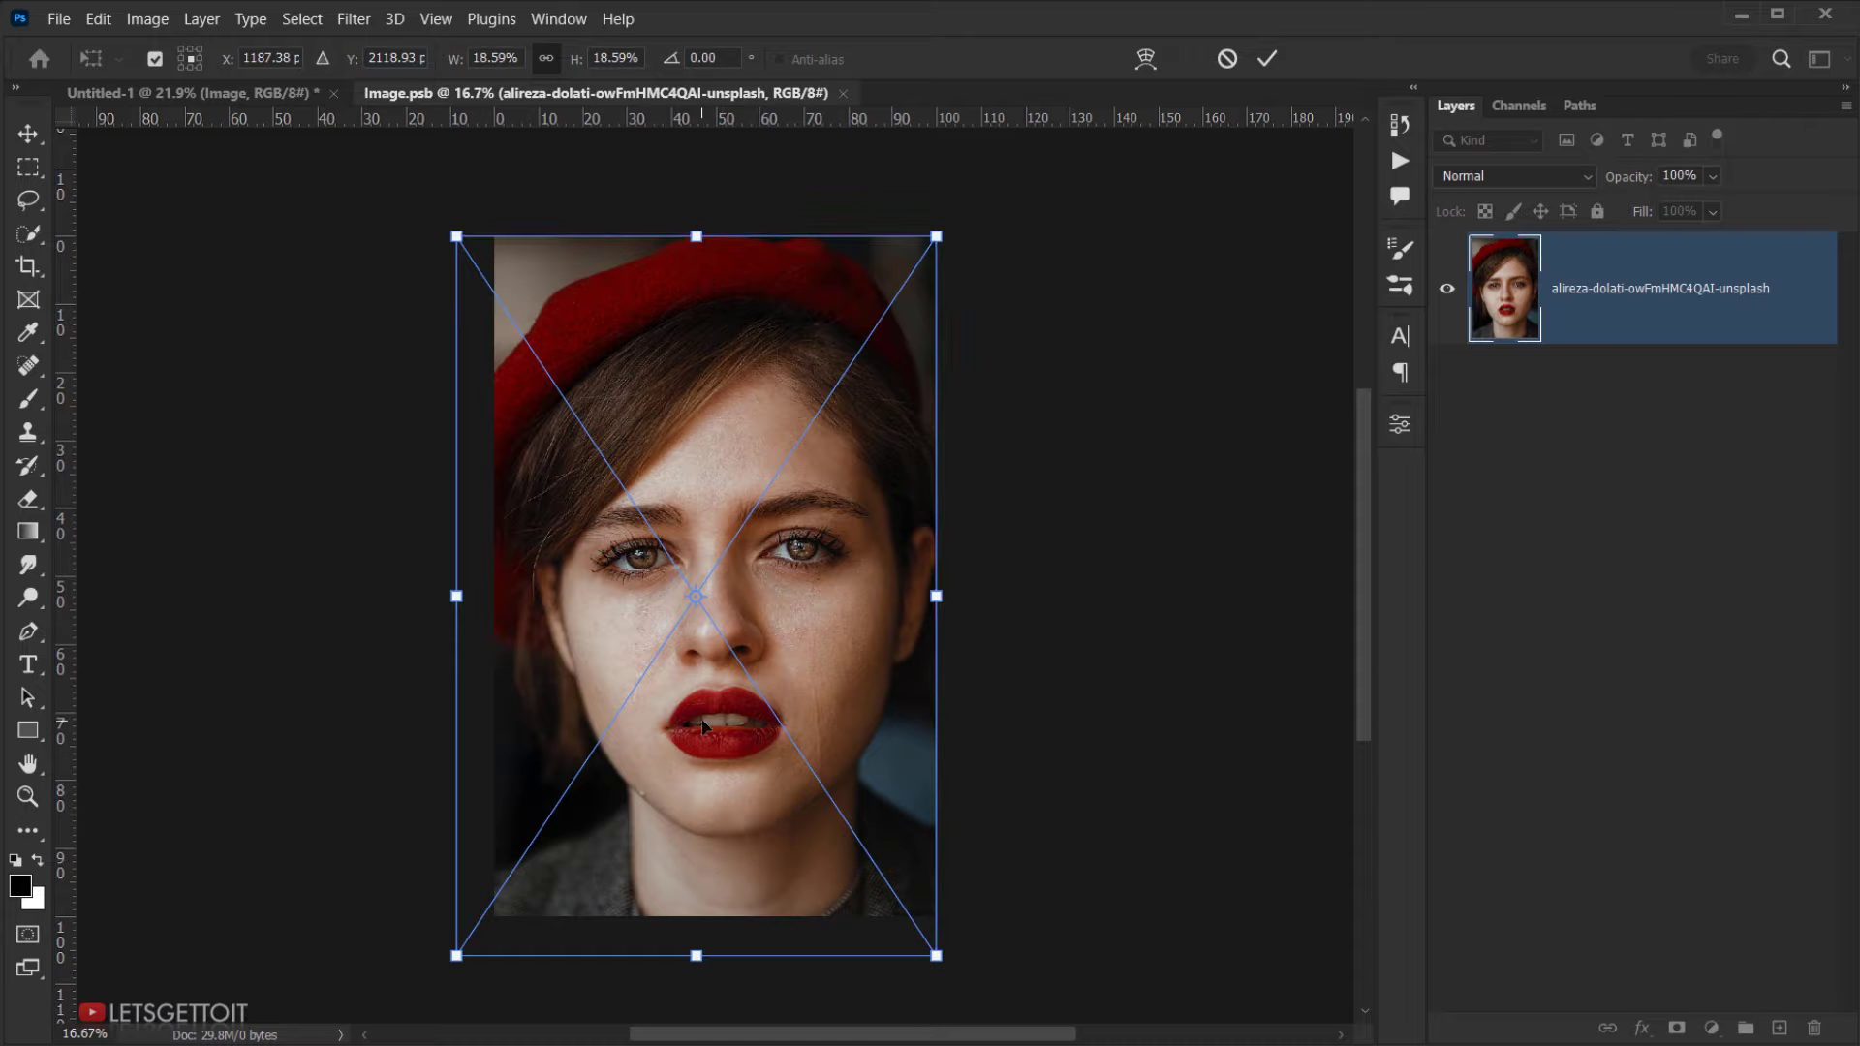
{"action": "left_click_drag", "start_coordinate": [703, 726], "coordinate": [705, 710]}
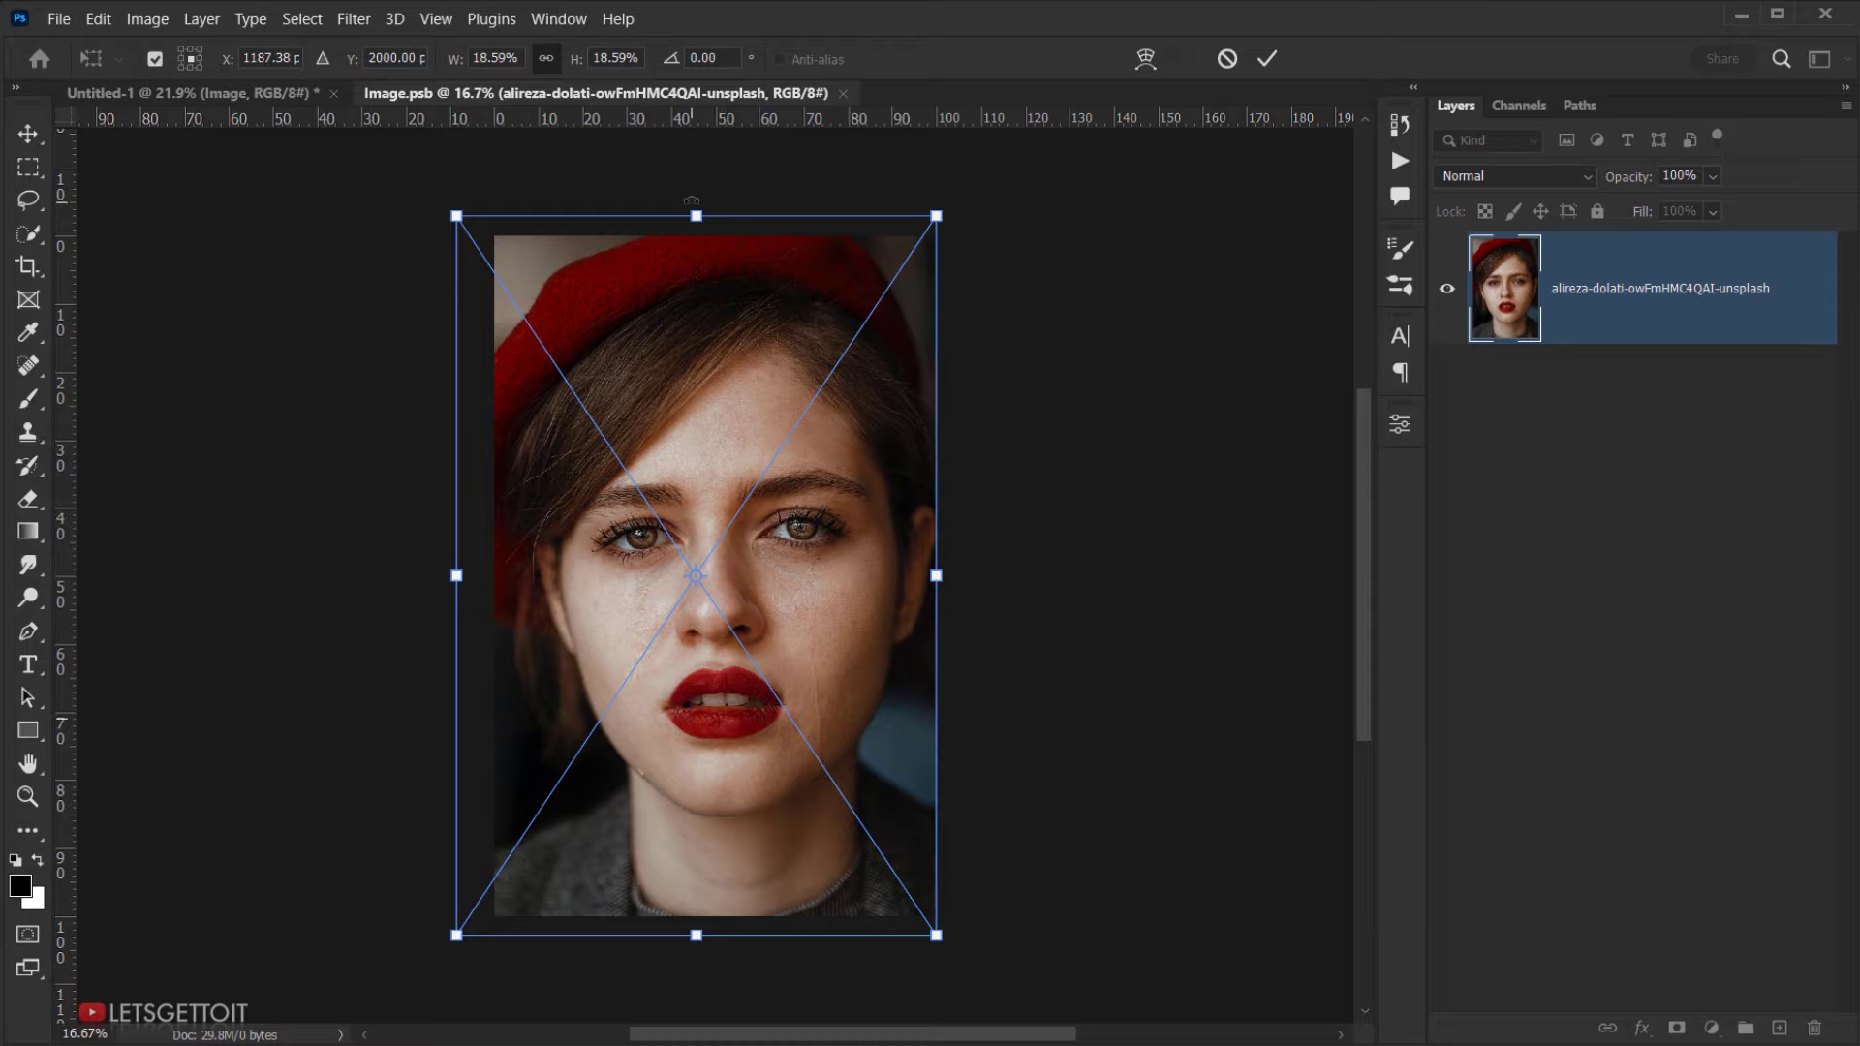
{"action": "left_click_drag", "start_coordinate": [457, 215], "coordinate": [471, 236]}
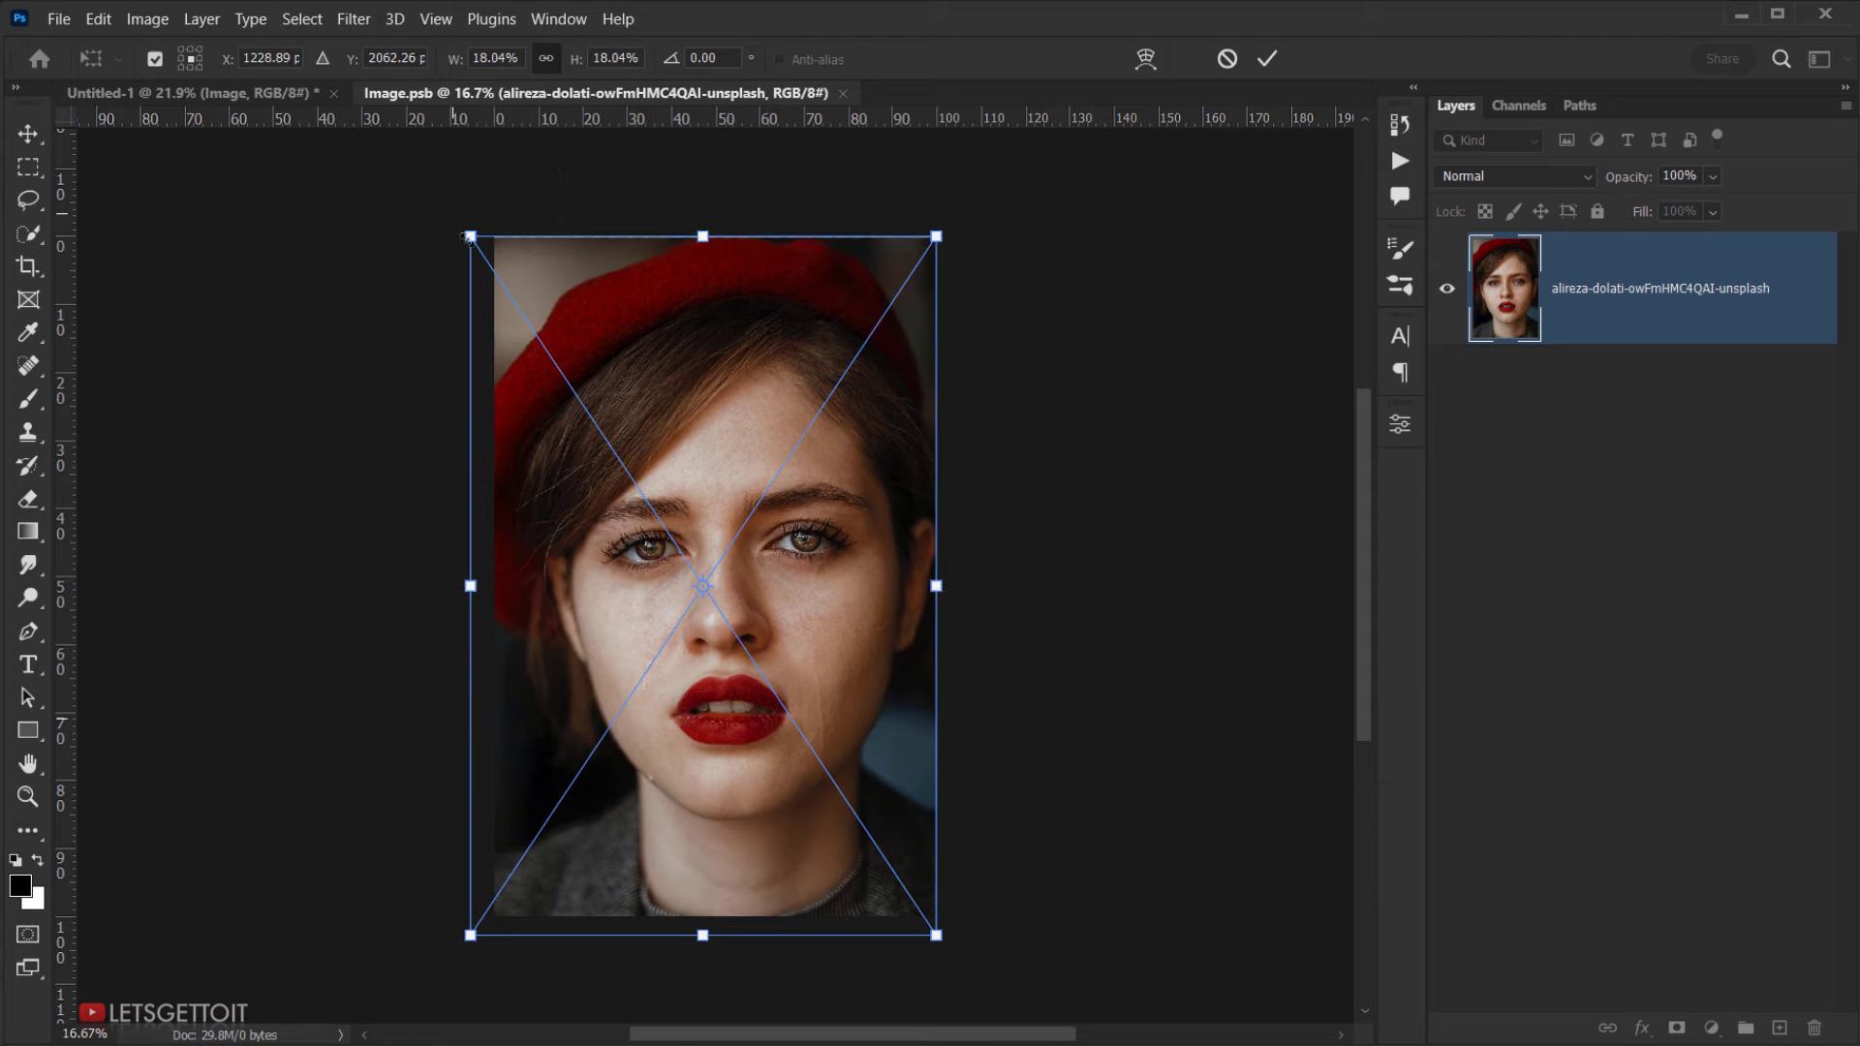
{"action": "left_click_drag", "start_coordinate": [680, 513], "coordinate": [680, 505]}
{"action": "left_click", "coordinate": [1269, 58]}
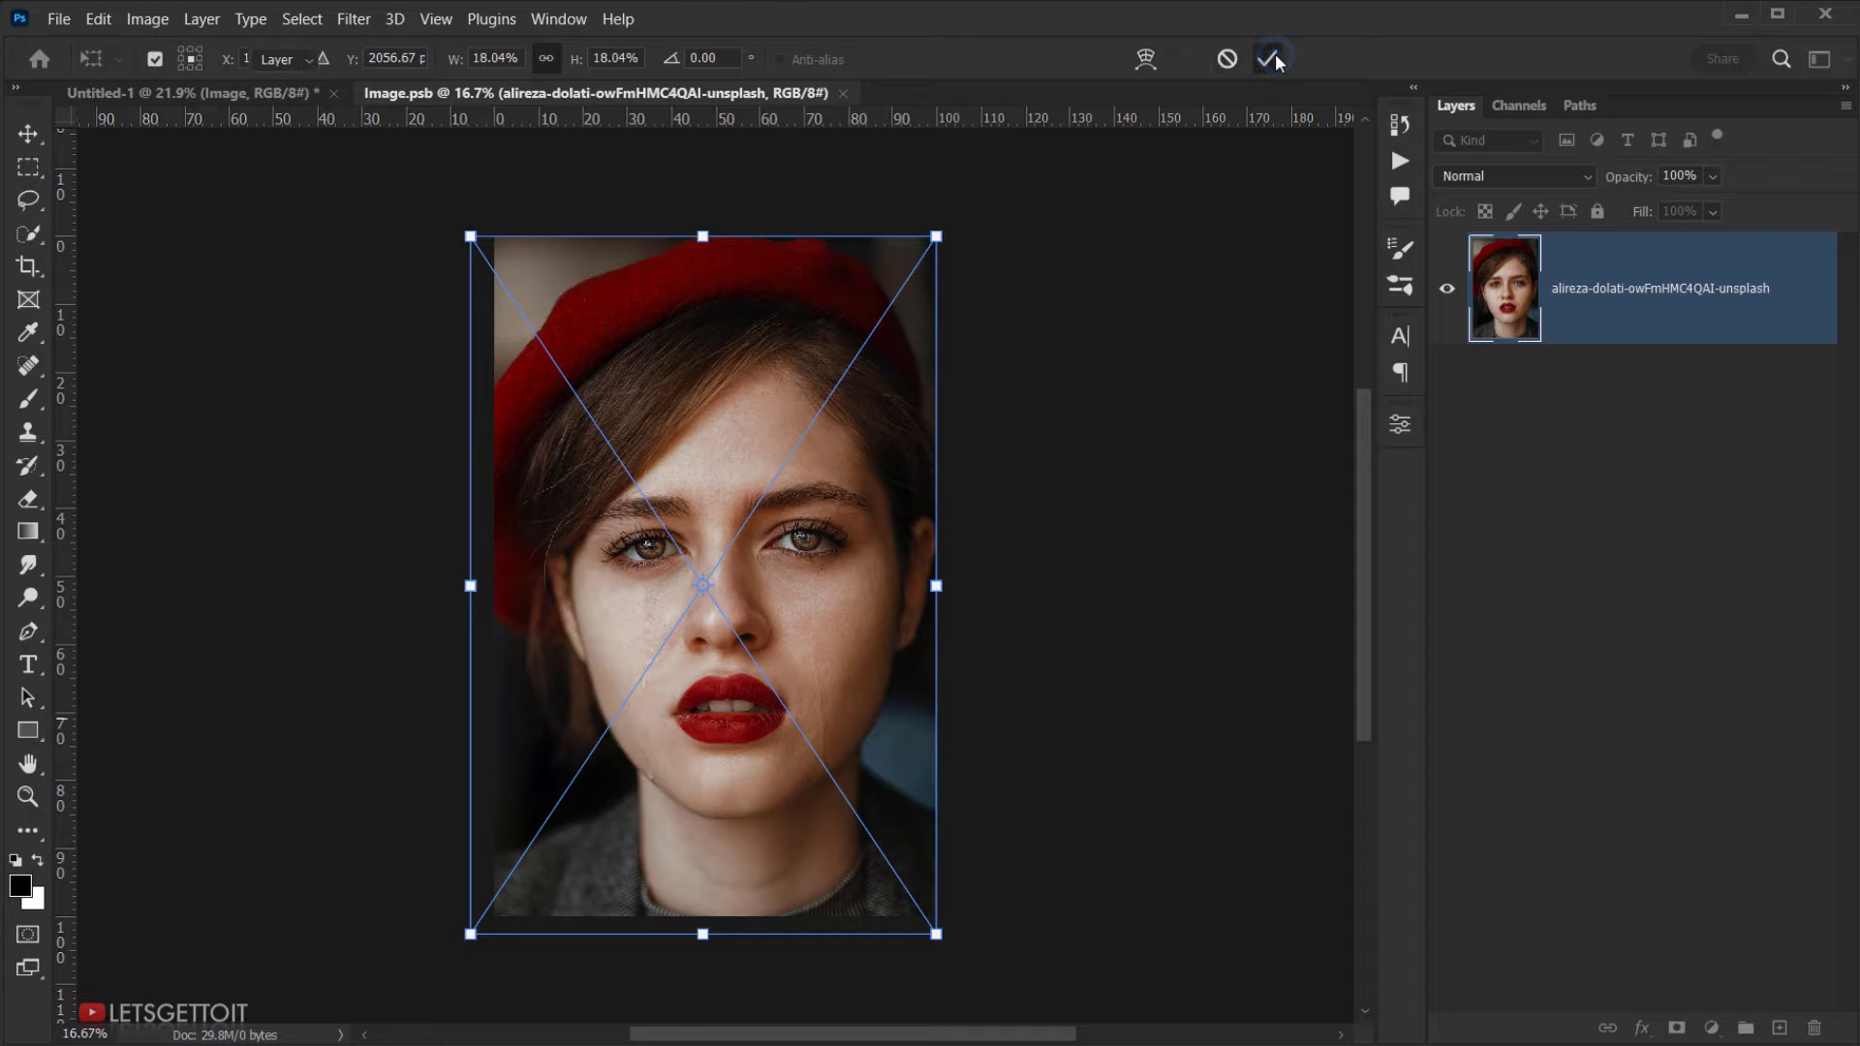
- Rasterize the placed portrait layer, then save and close Image.psb
{"action": "right_click", "coordinate": [1578, 298]}
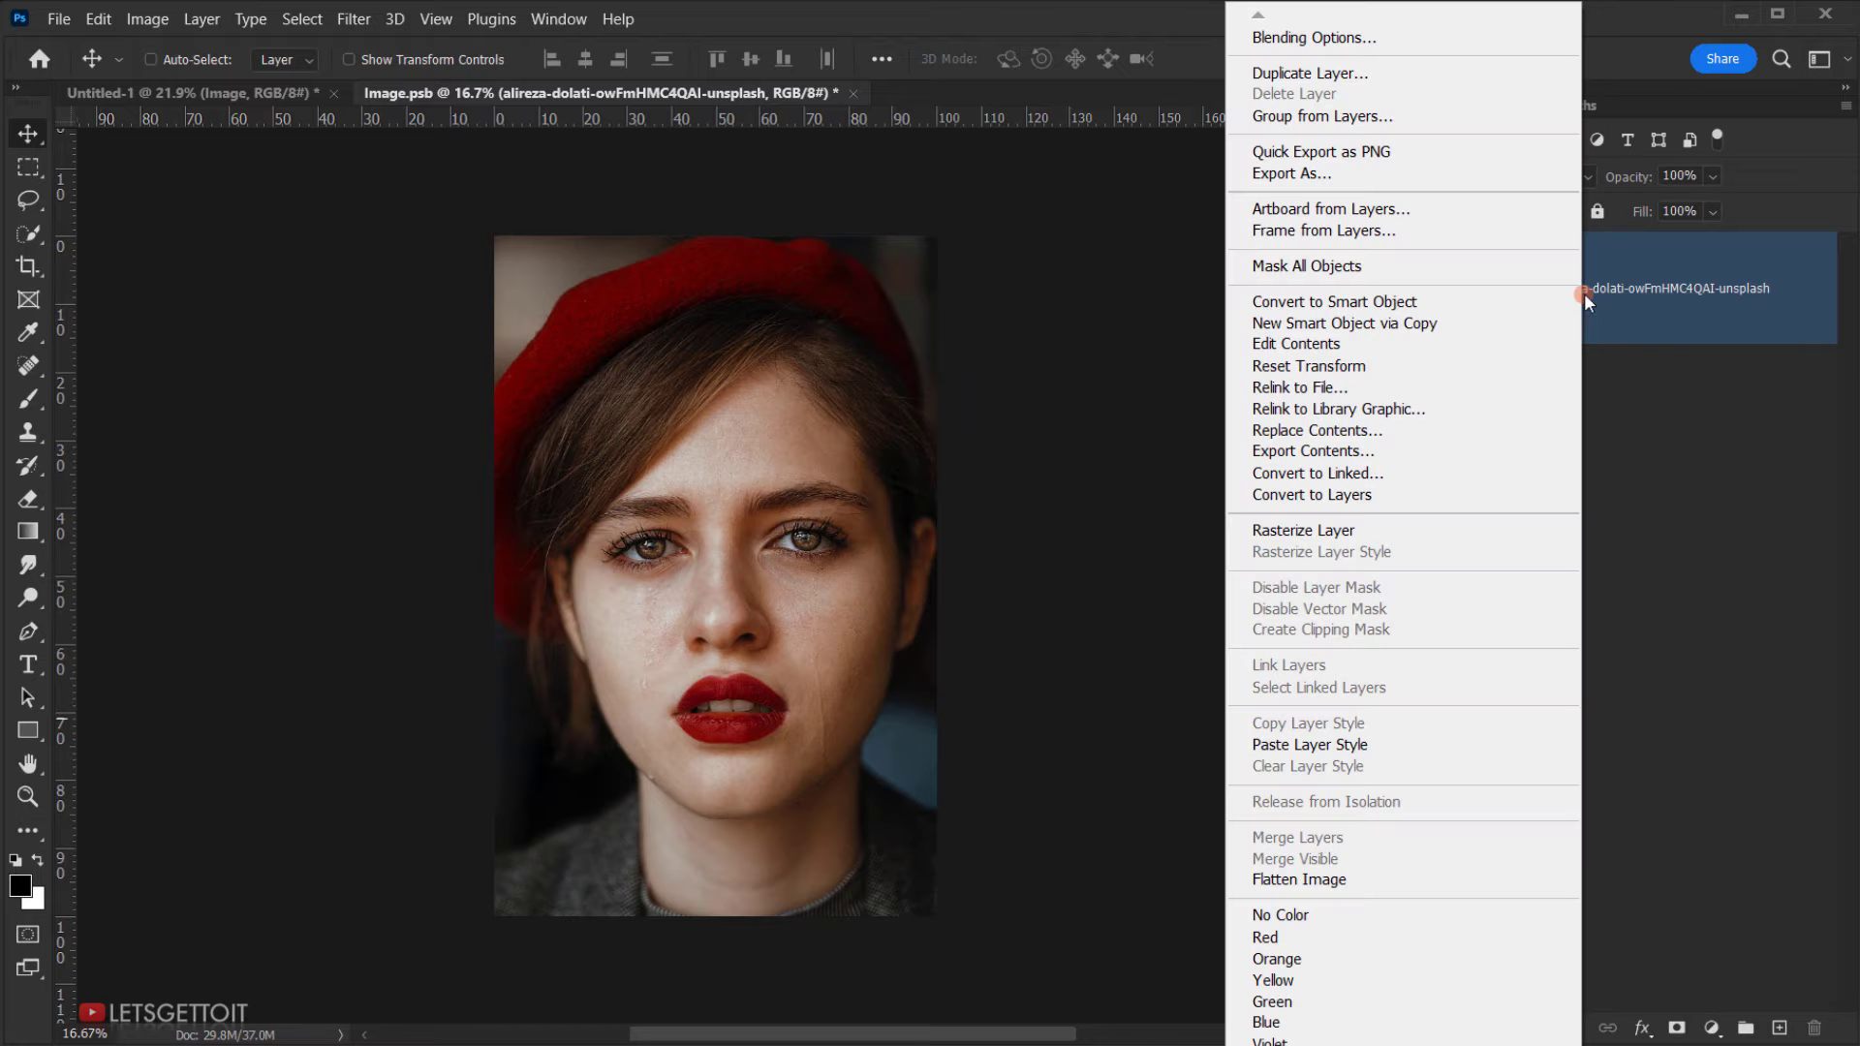
{"action": "left_click", "coordinate": [1376, 527]}
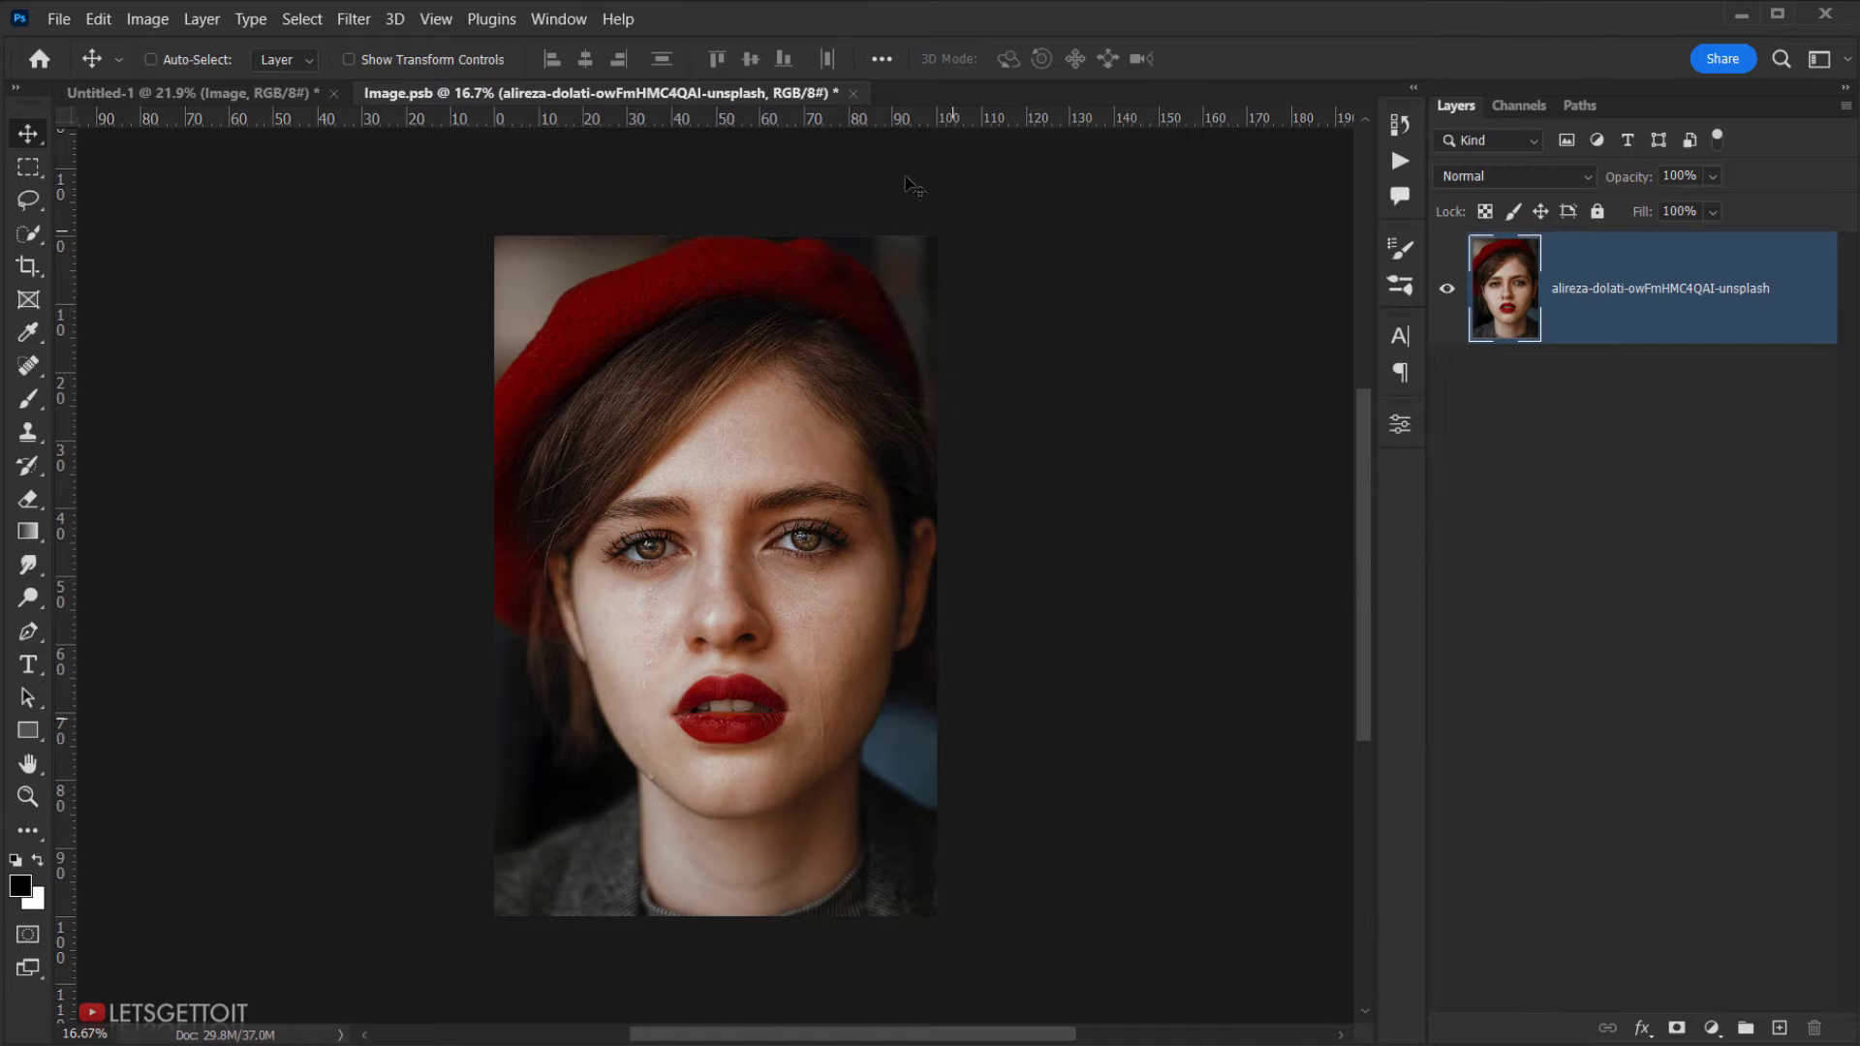
{"action": "left_click", "coordinate": [857, 94]}
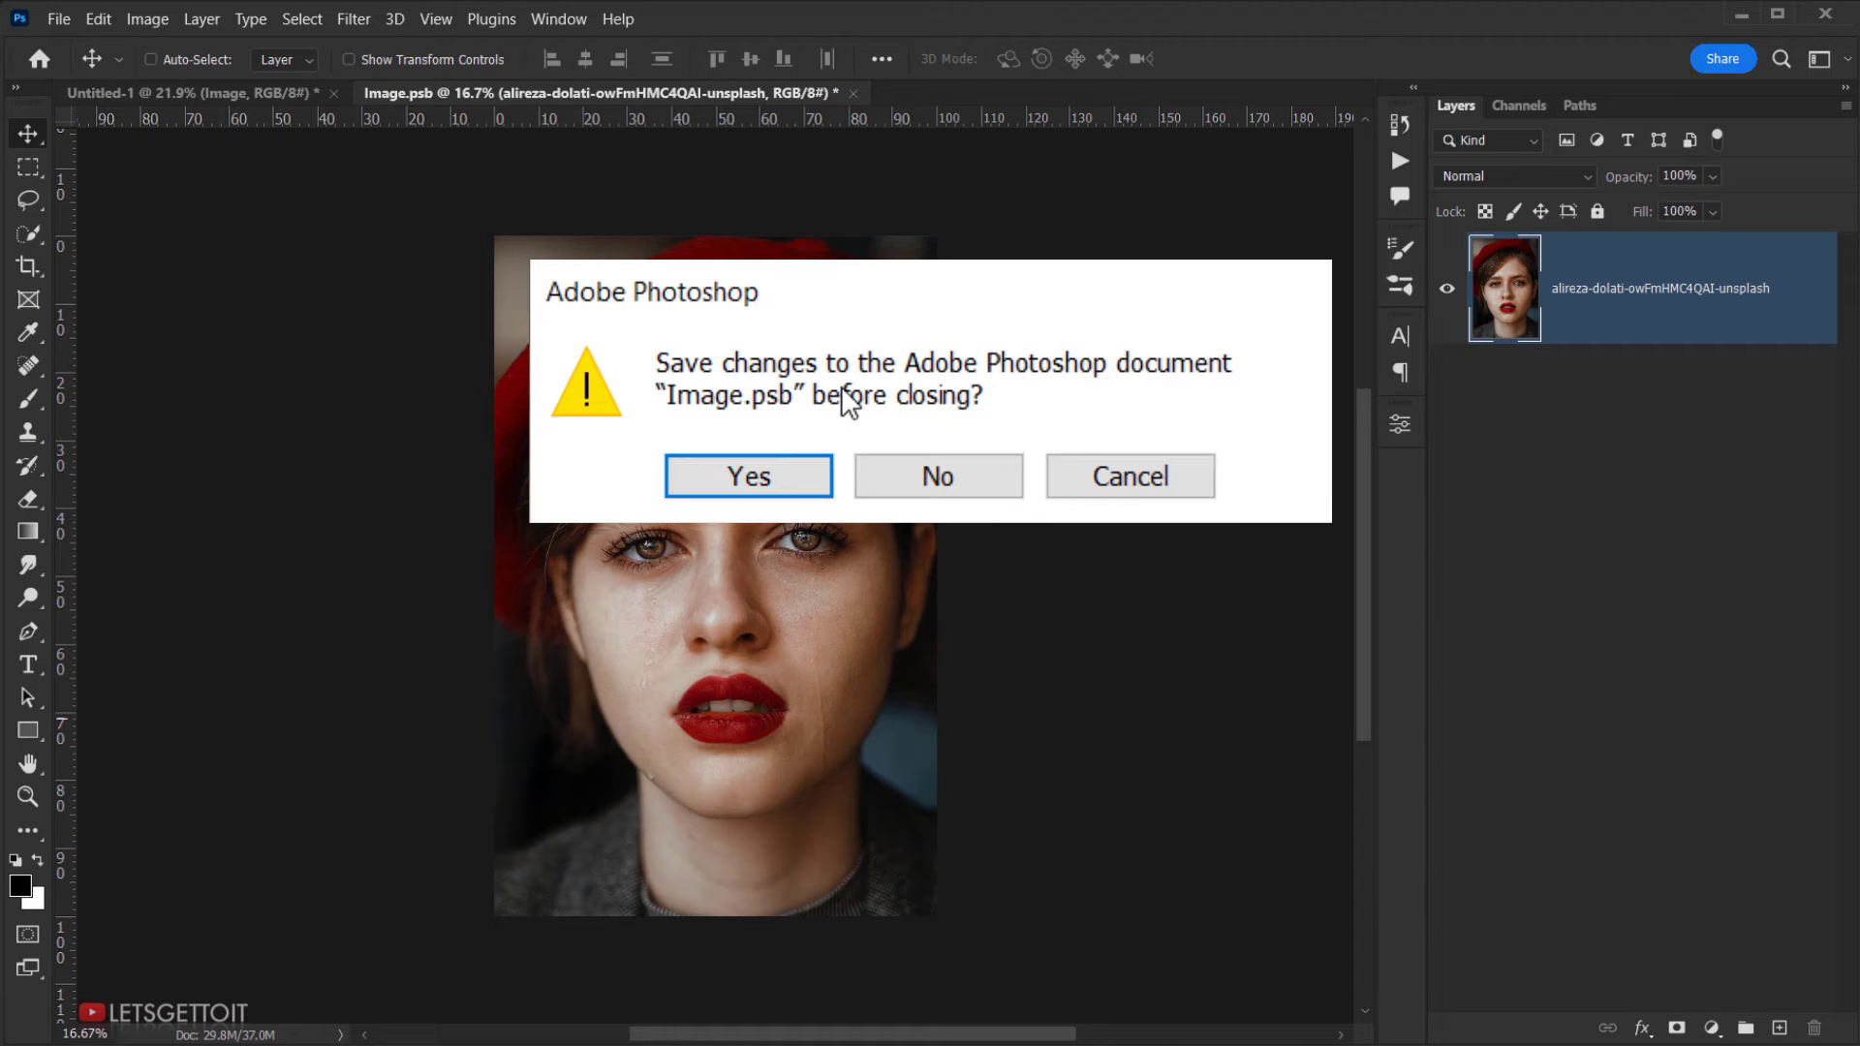
{"action": "left_click", "coordinate": [796, 485]}
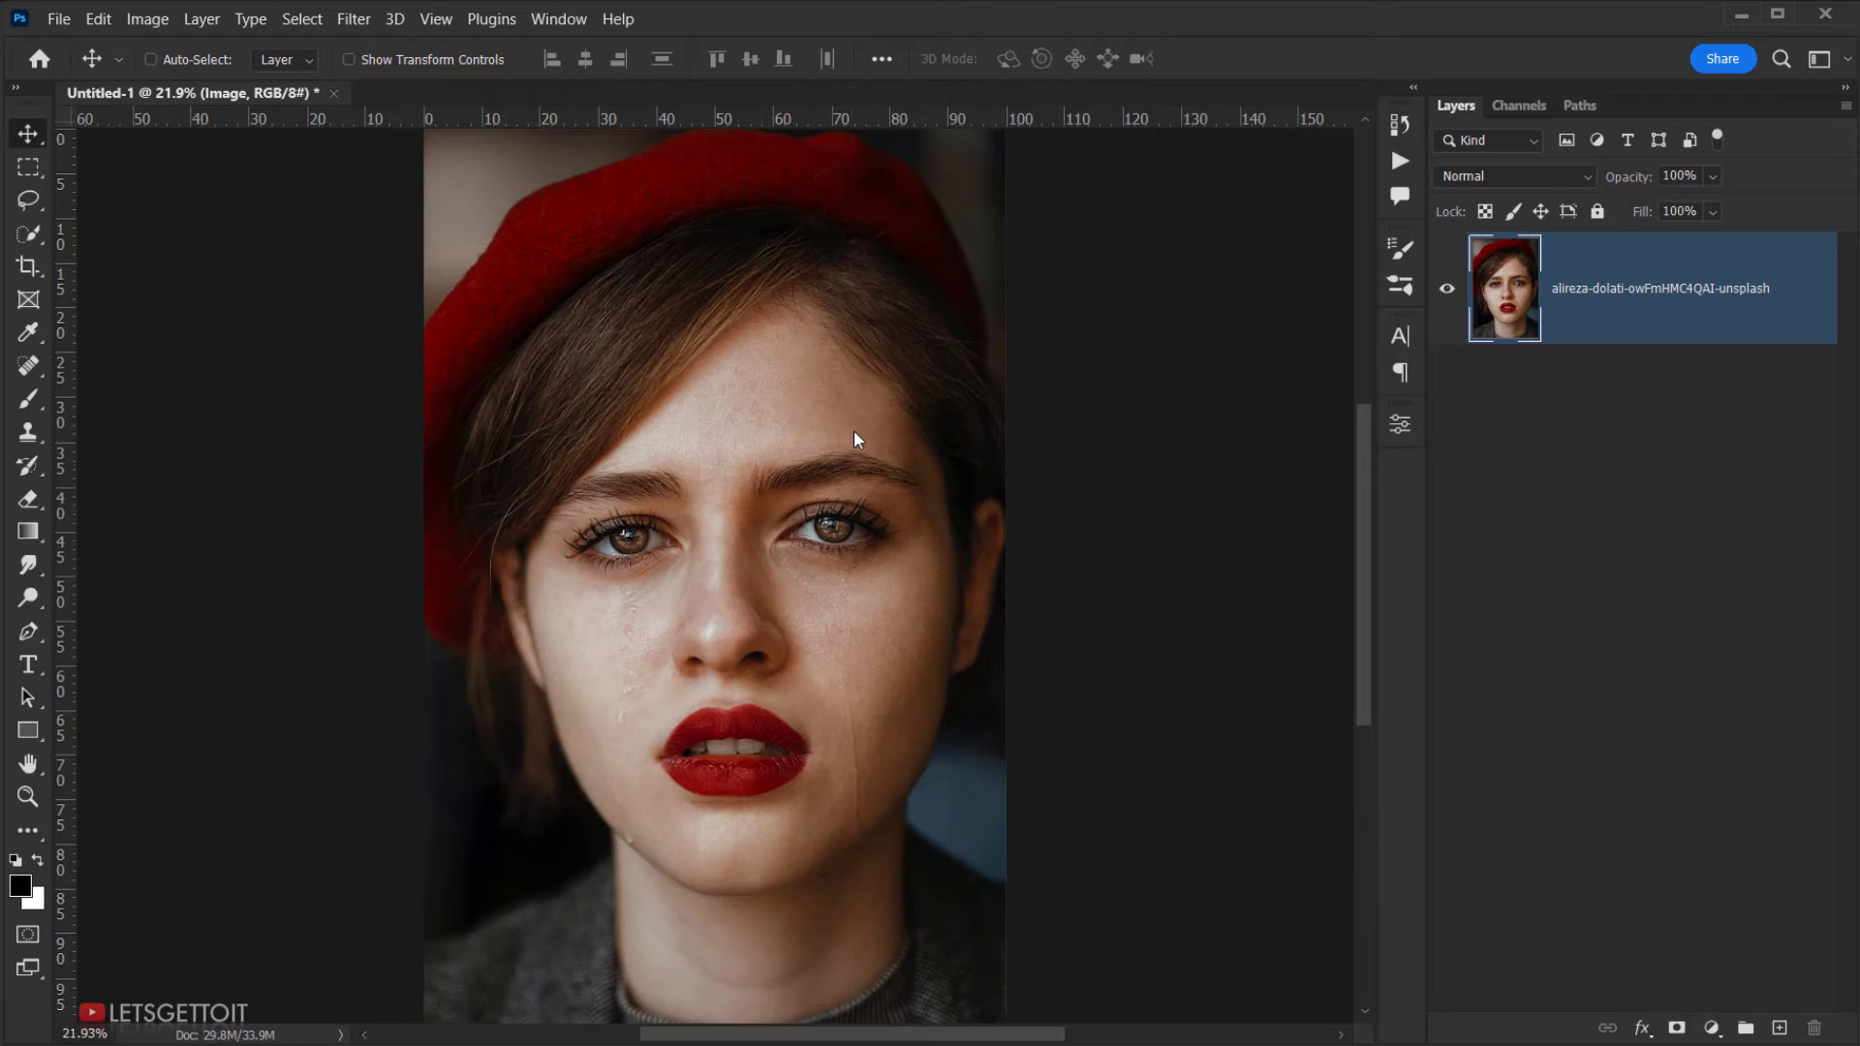
- Duplicate the Image layer and rename the copy Black and white
{"action": "key", "text": "ctrl+0"}
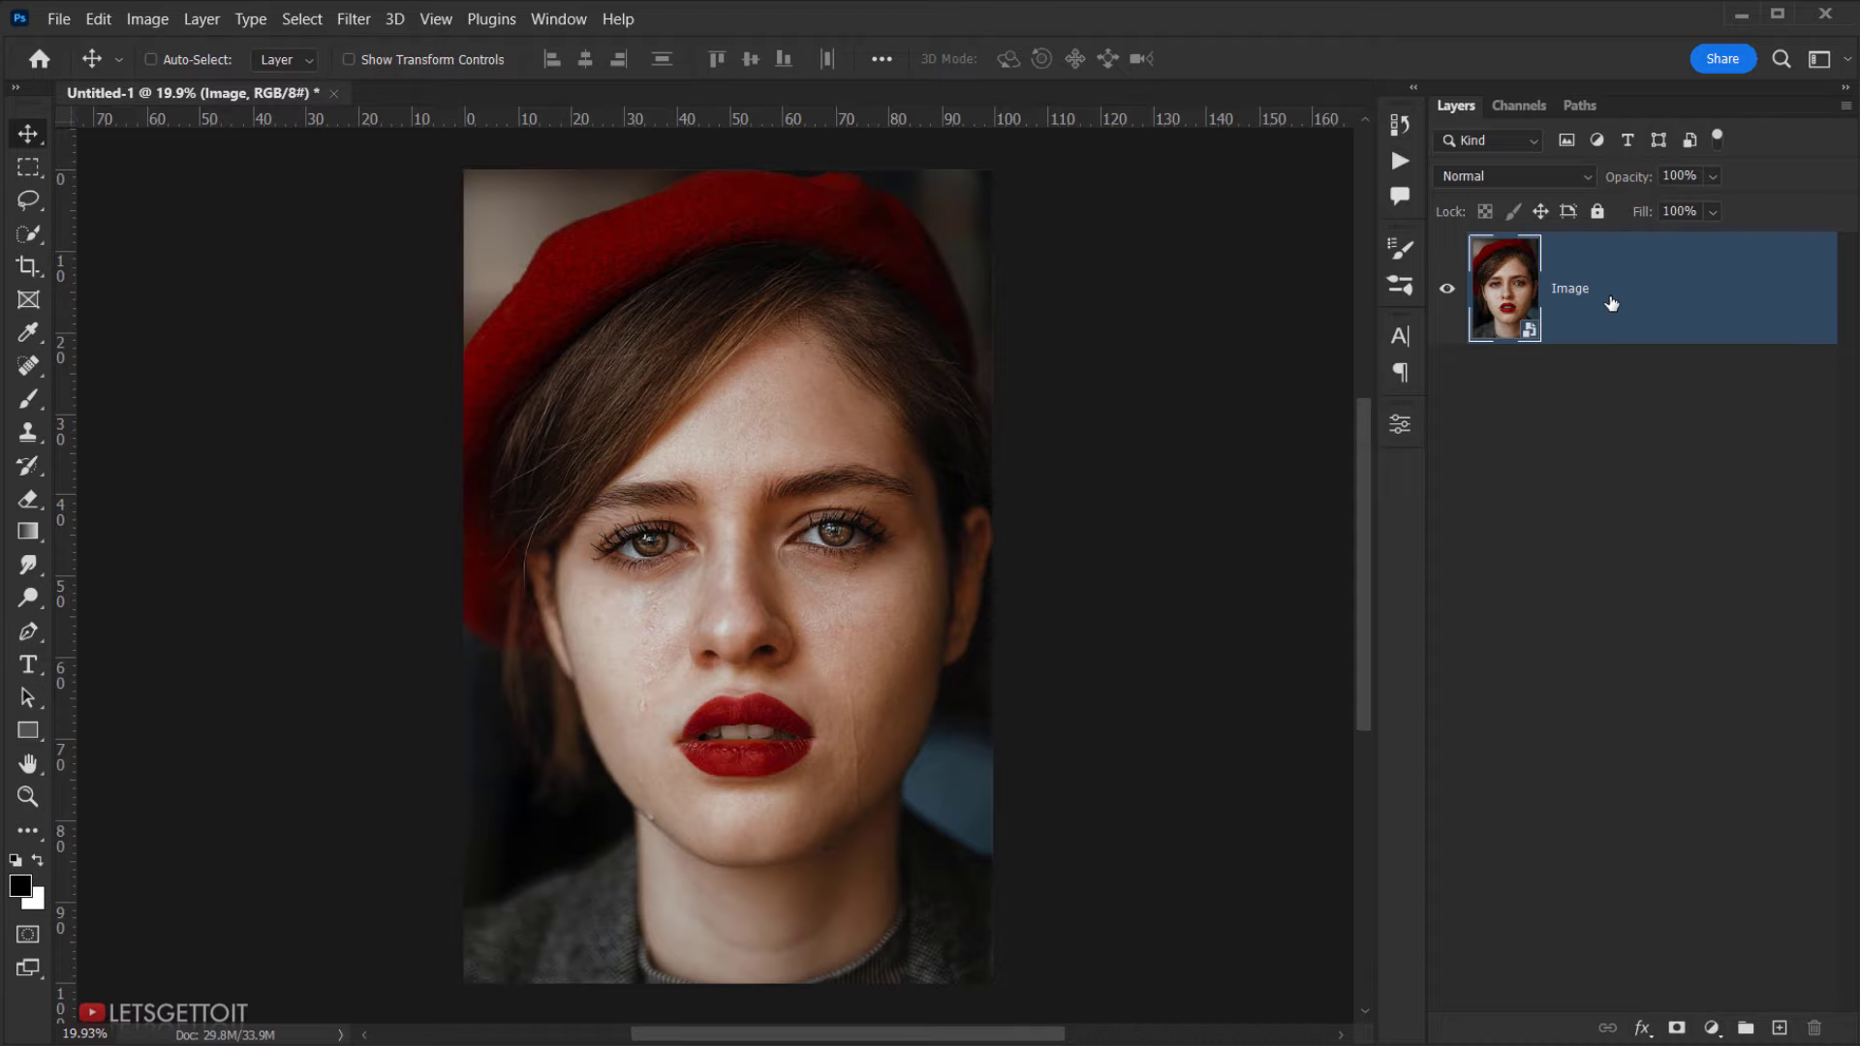
{"action": "left_click_drag", "start_coordinate": [1611, 303], "coordinate": [1779, 1025]}
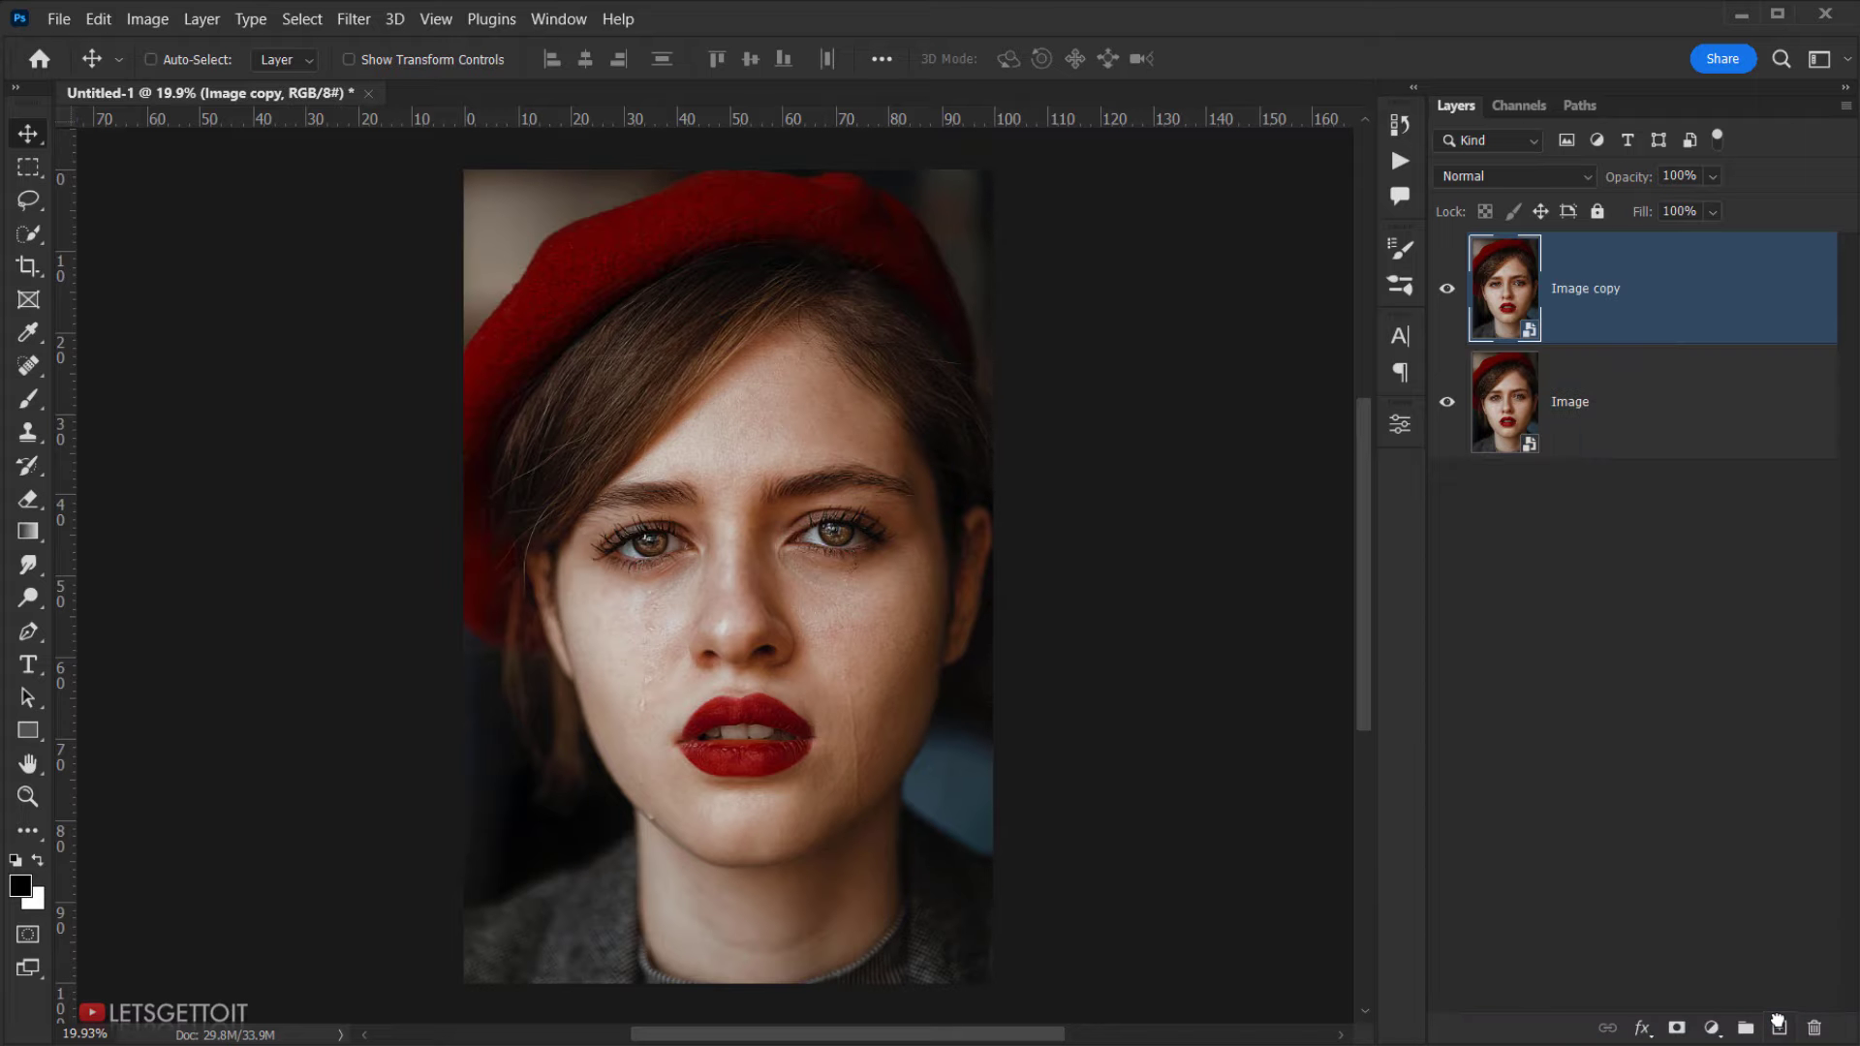
{"action": "double_click", "coordinate": [1611, 295]}
{"action": "type", "text": "Black and white"}
{"action": "key", "text": "Return"}
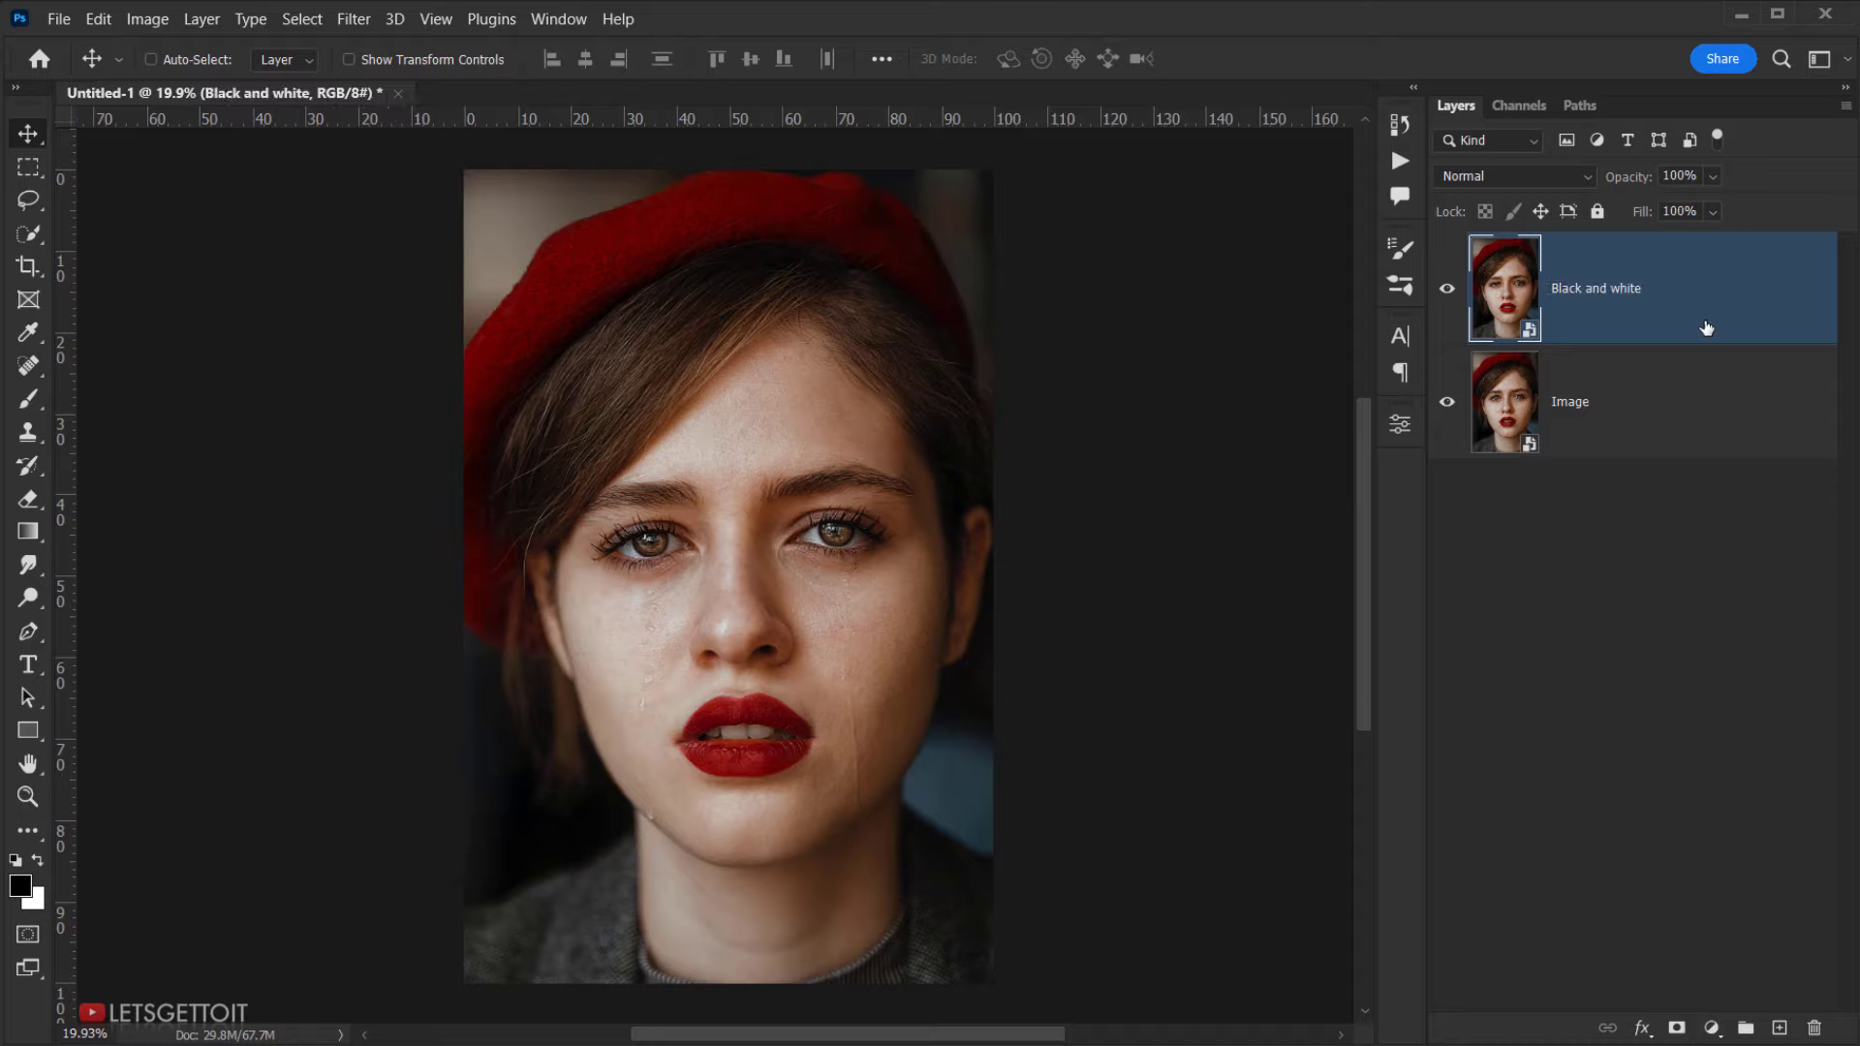
- Rename the lower Image layer Origin
{"action": "double_click", "coordinate": [1573, 402]}
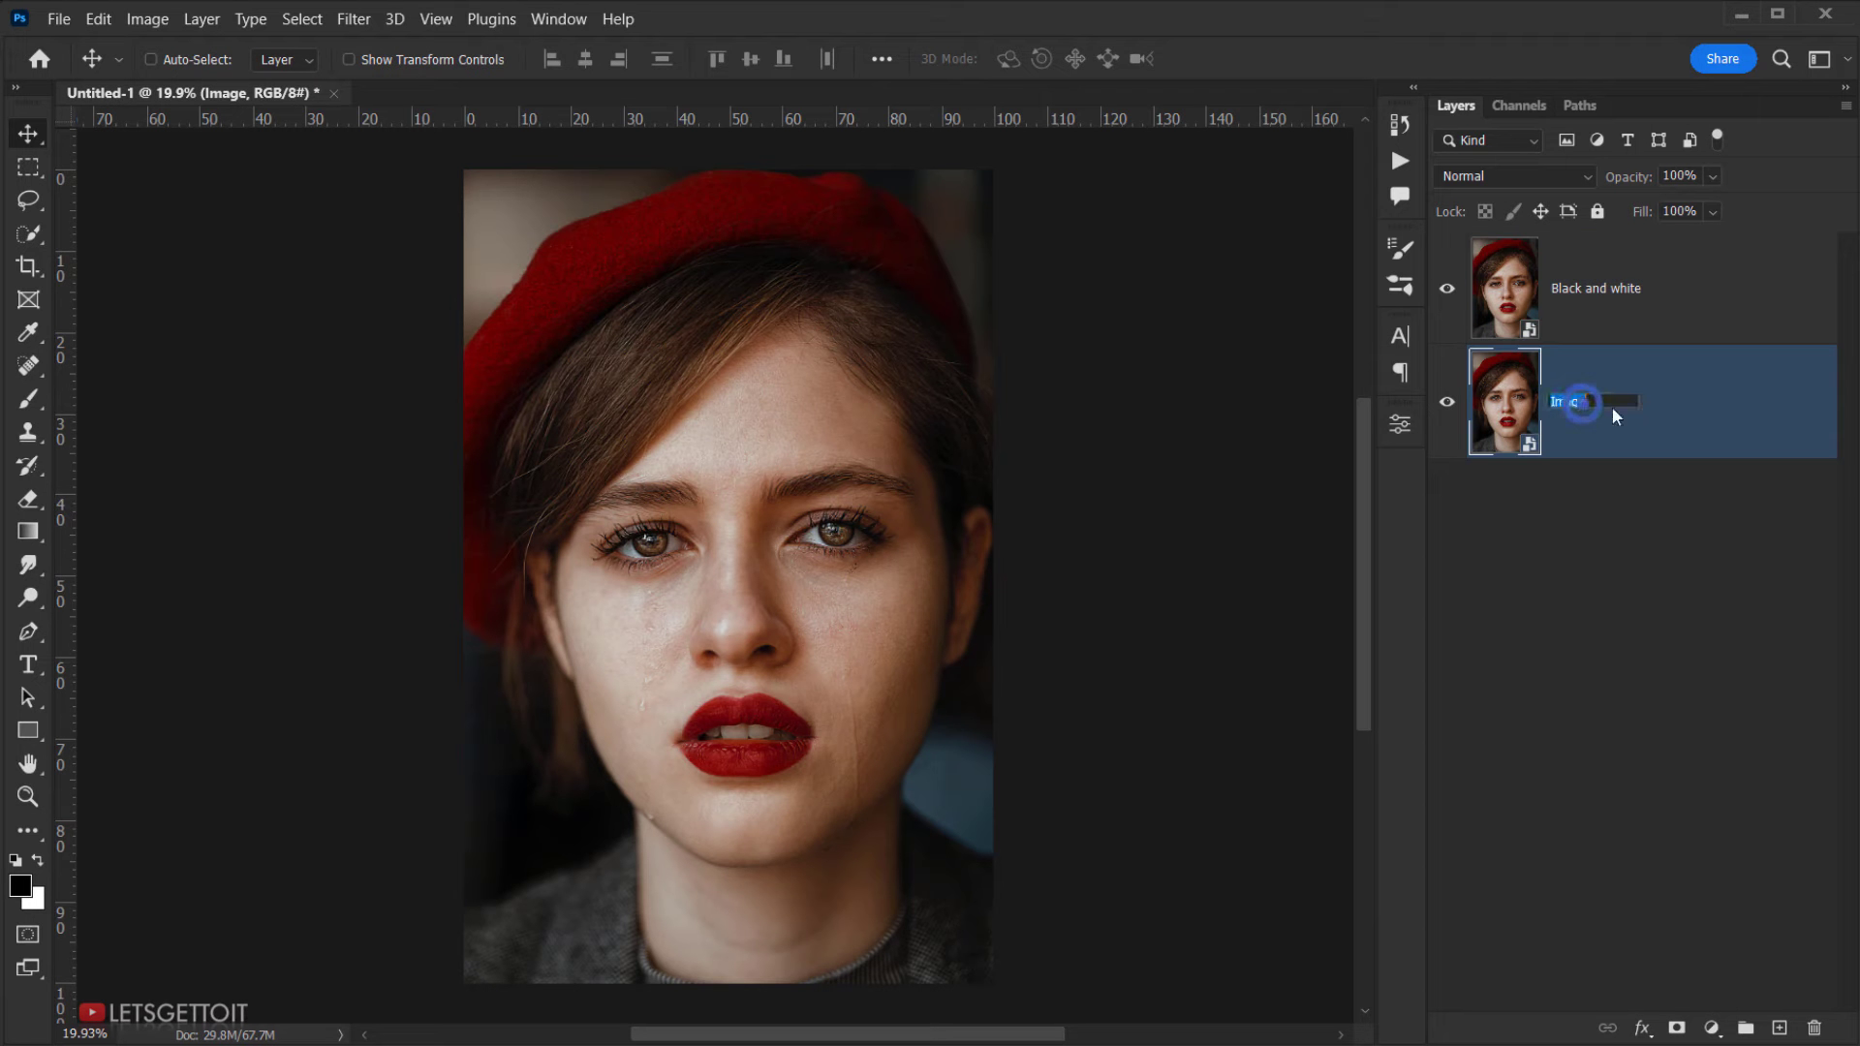
{"action": "type", "text": "Origin"}
{"action": "key", "text": "Return"}
- Add grain to the Black and white layer with the Camera Raw Filter, then delete its smart filter mask and collapse the filter list
{"action": "left_click", "coordinate": [1530, 293]}
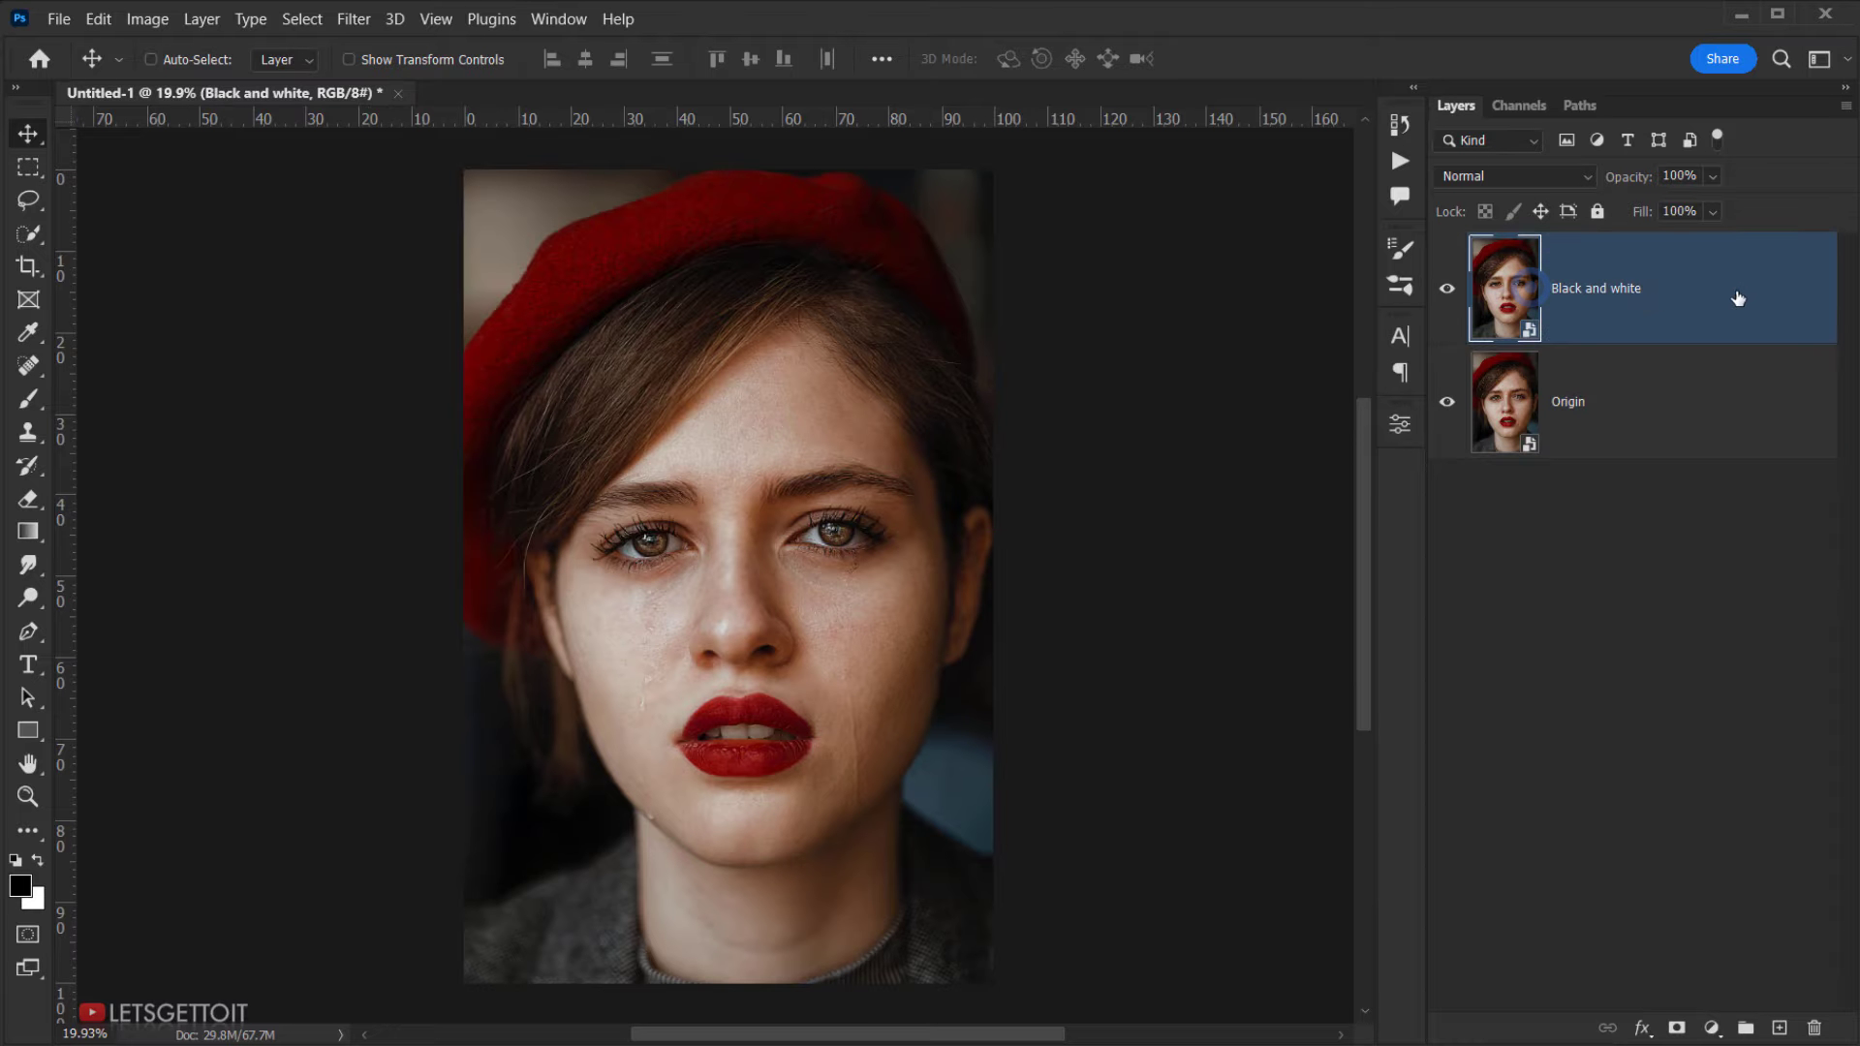
{"action": "left_click", "coordinate": [353, 19]}
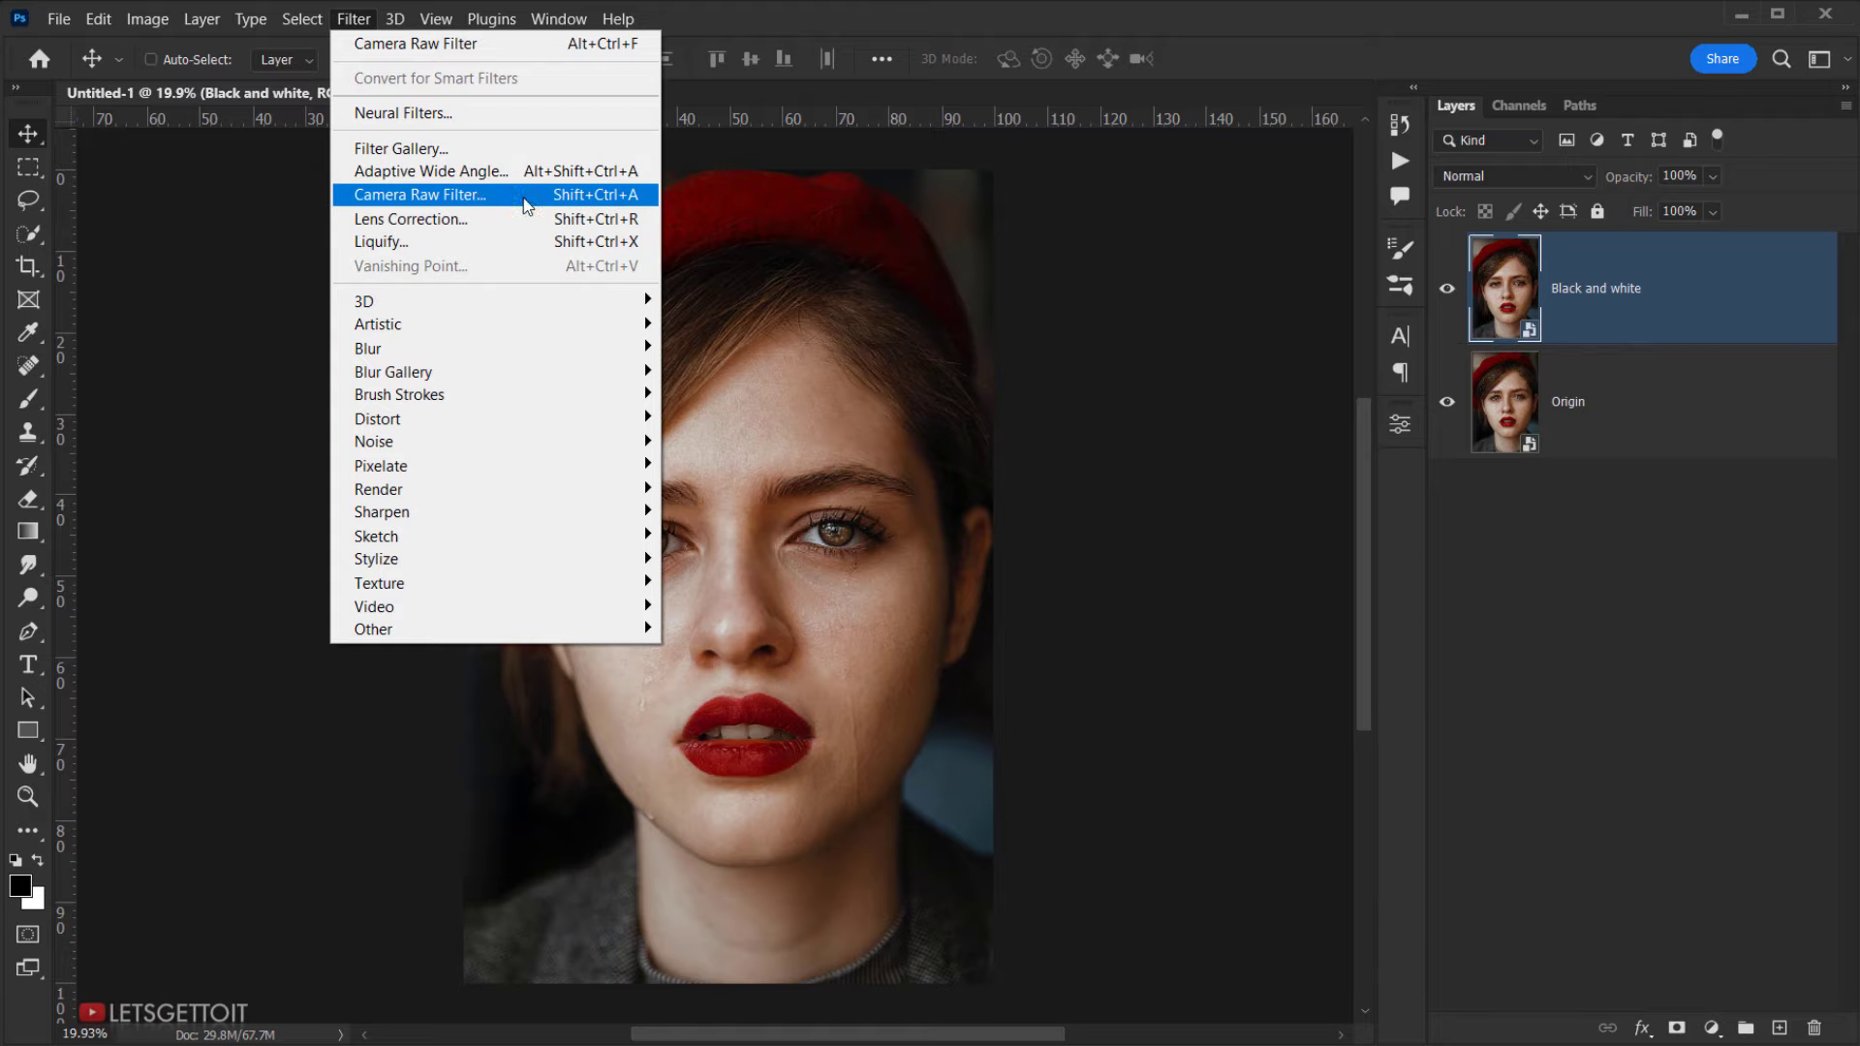
{"action": "left_click", "coordinate": [558, 197]}
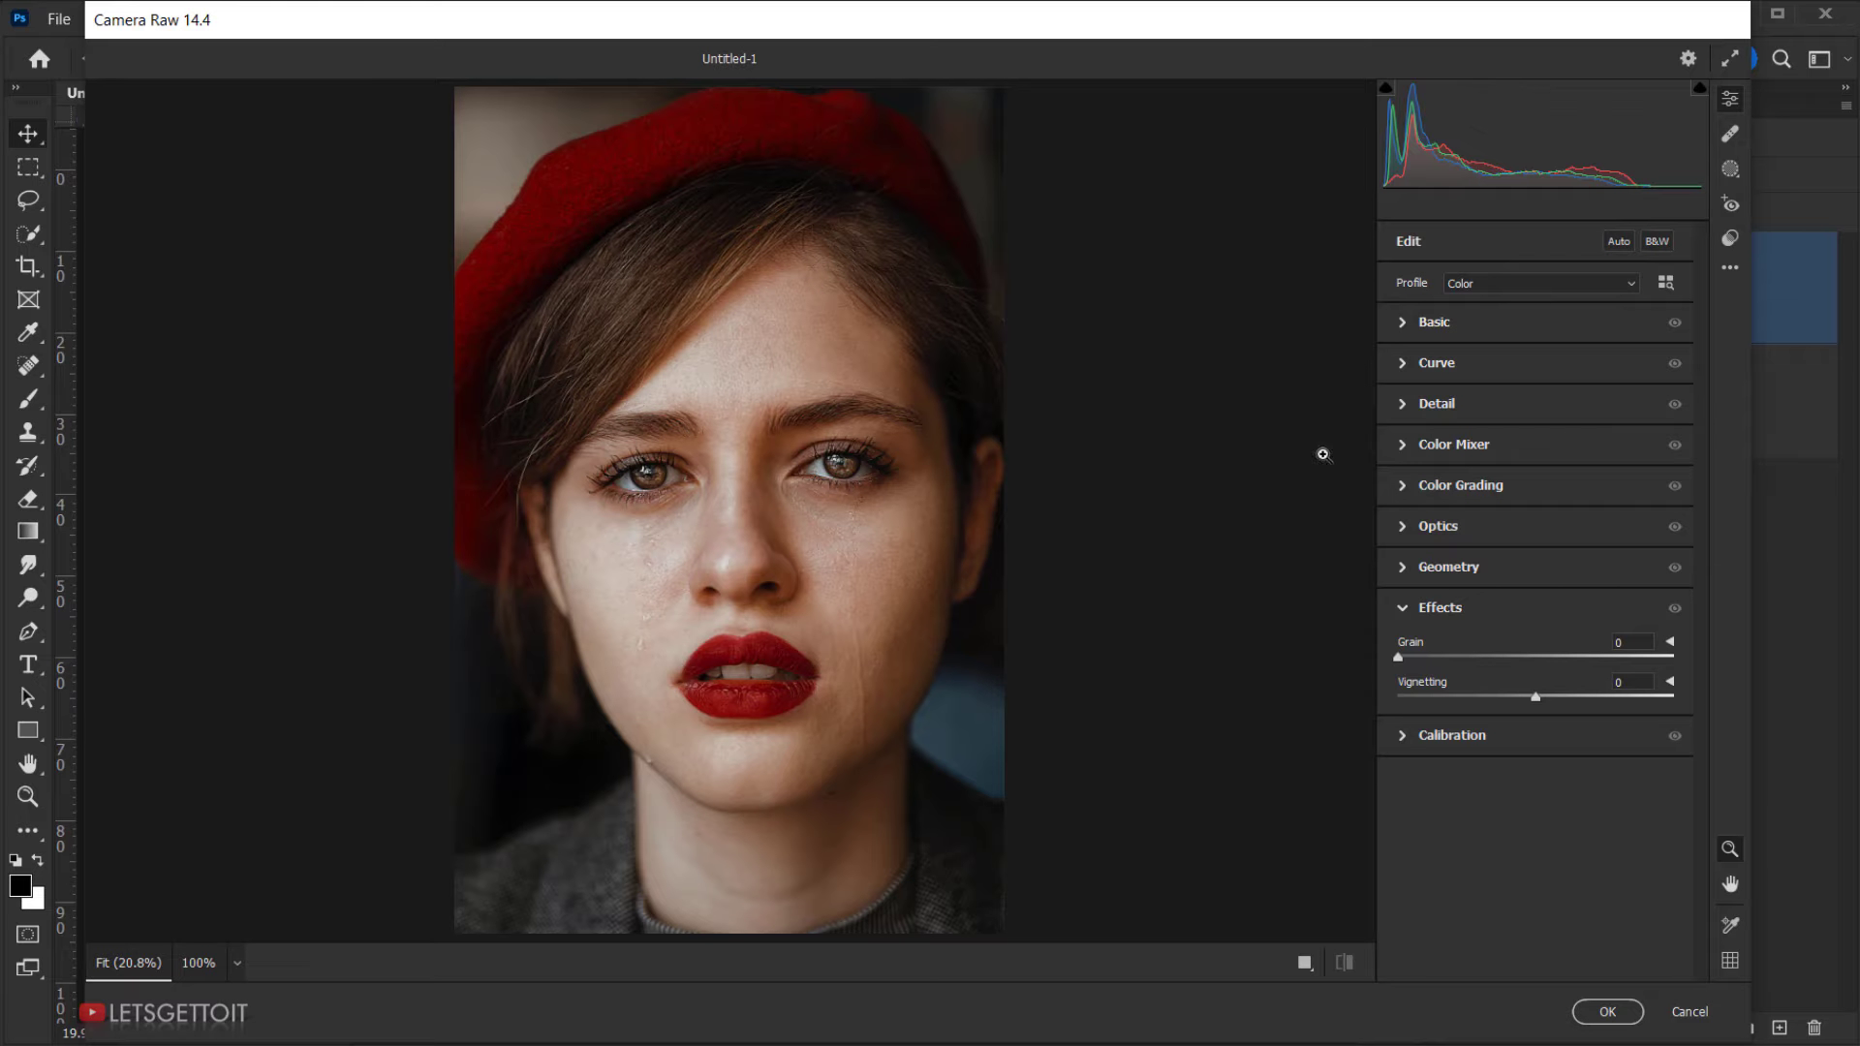
{"action": "left_click", "coordinate": [1403, 608]}
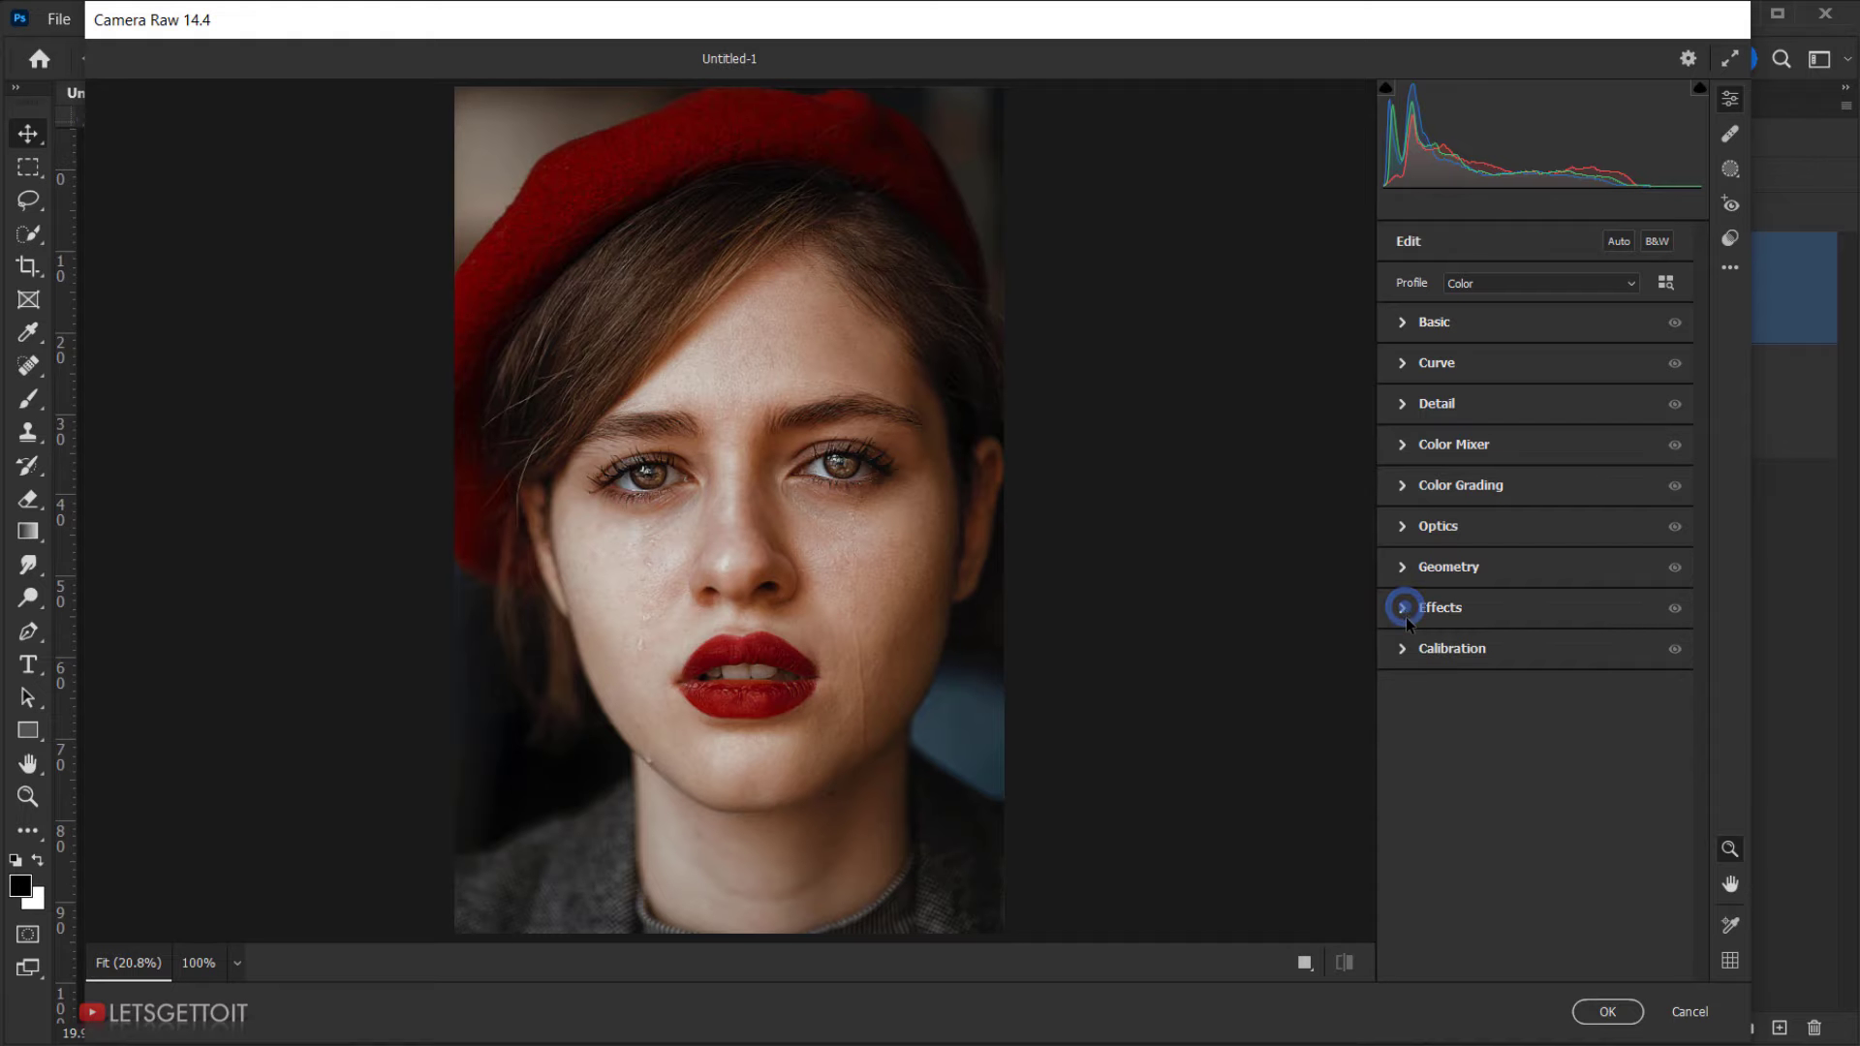
{"action": "left_click", "coordinate": [1477, 616]}
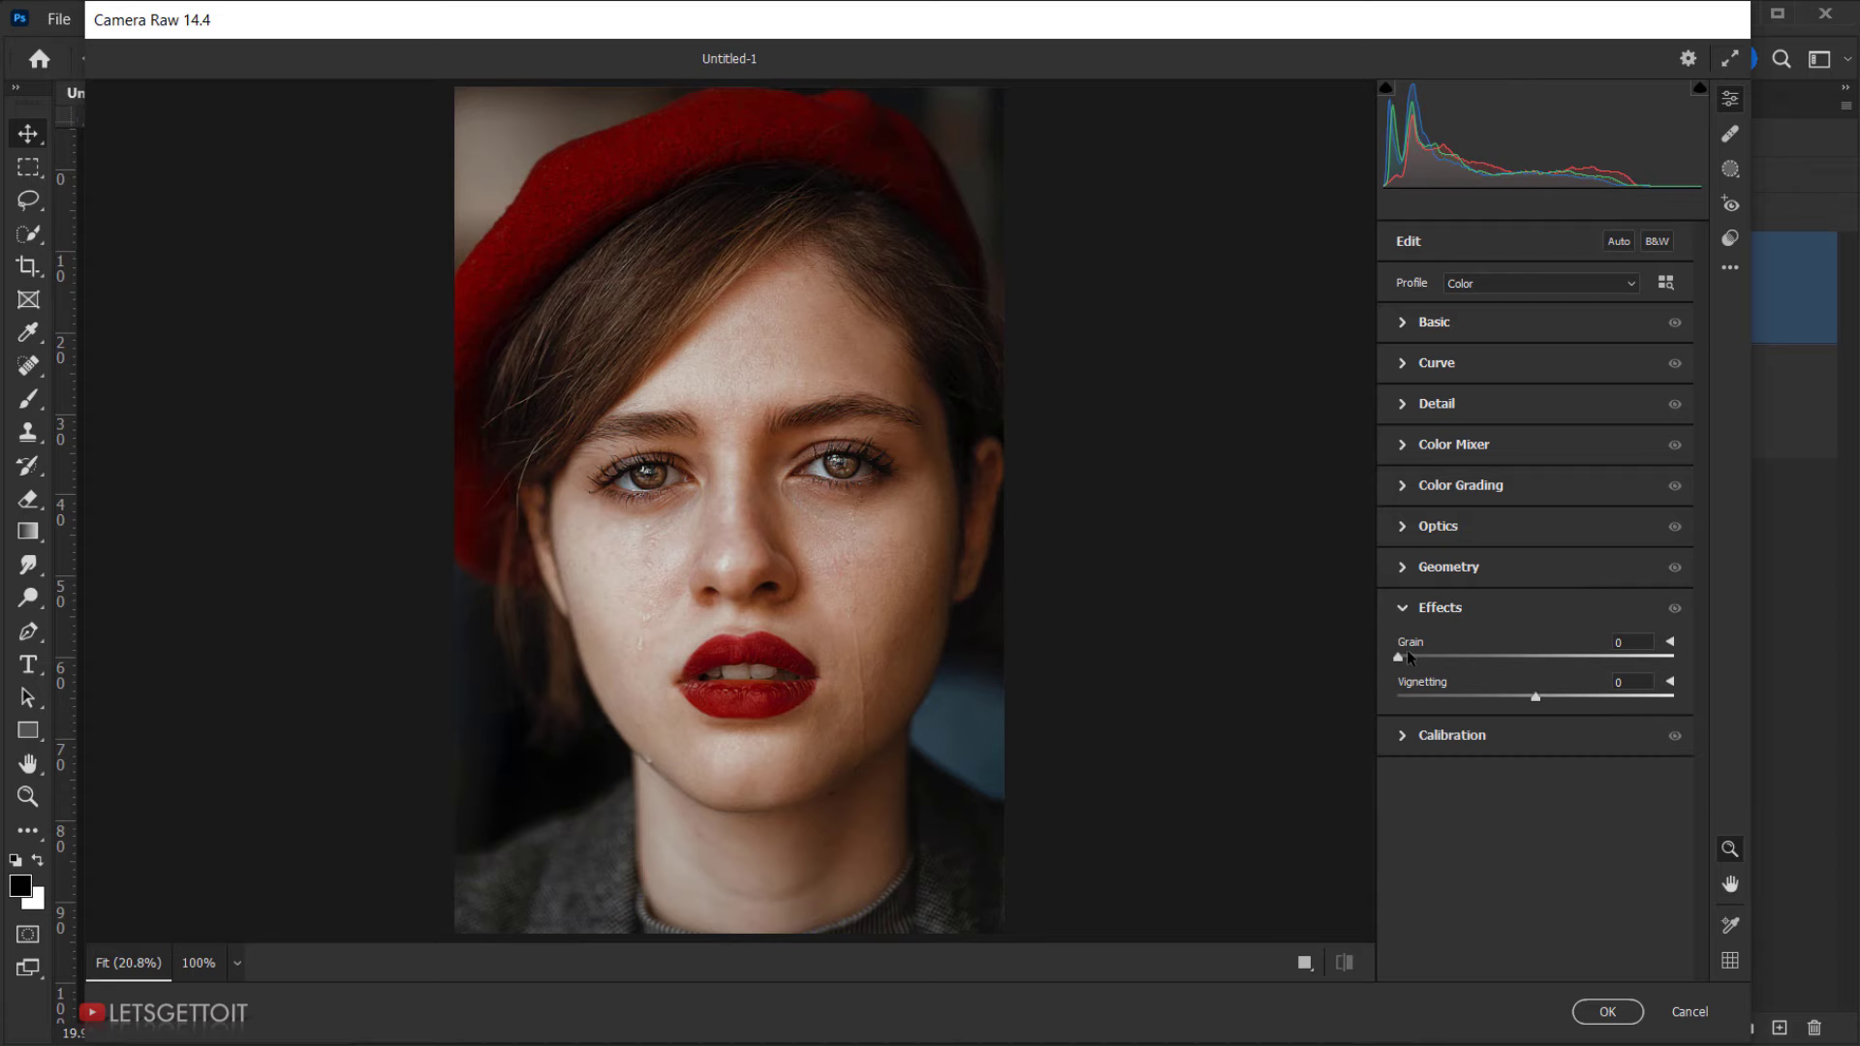
{"action": "left_click_drag", "start_coordinate": [1402, 658], "coordinate": [1613, 657]}
{"action": "left_click", "coordinate": [1613, 1011]}
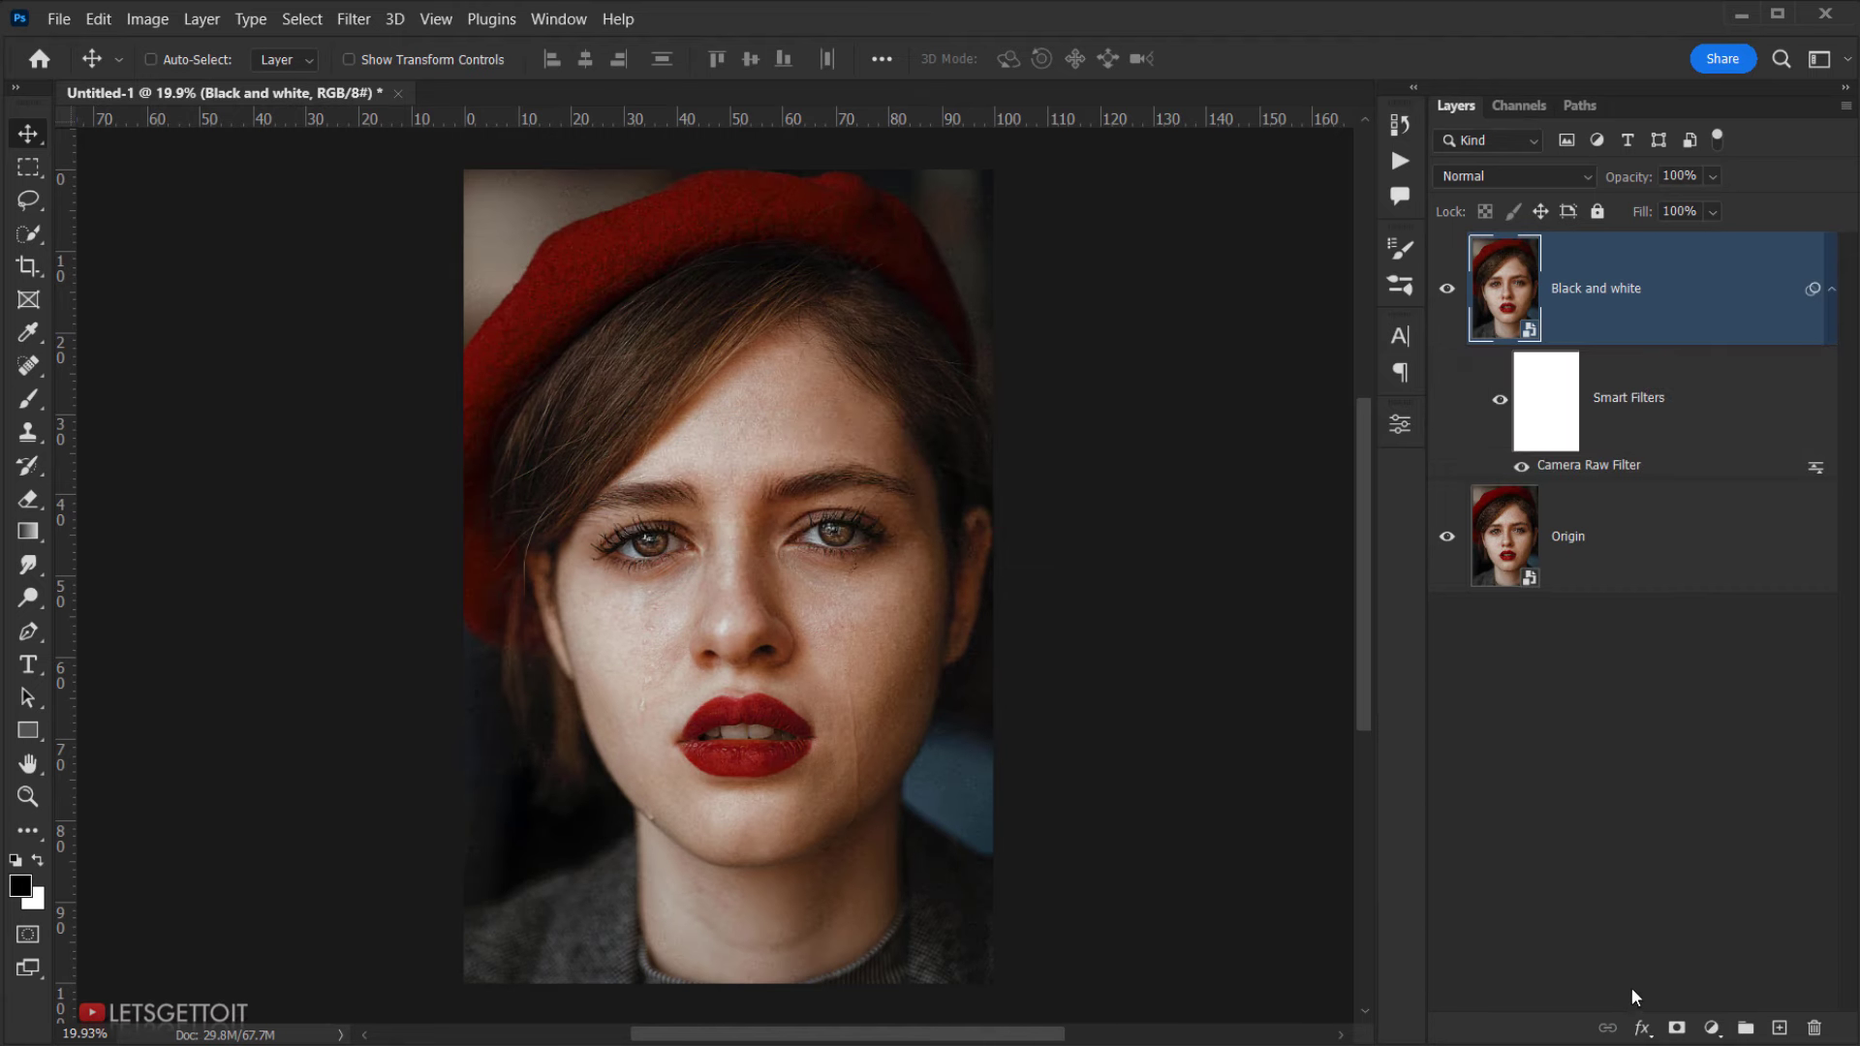
{"action": "left_click_drag", "start_coordinate": [1613, 495], "coordinate": [1819, 1035]}
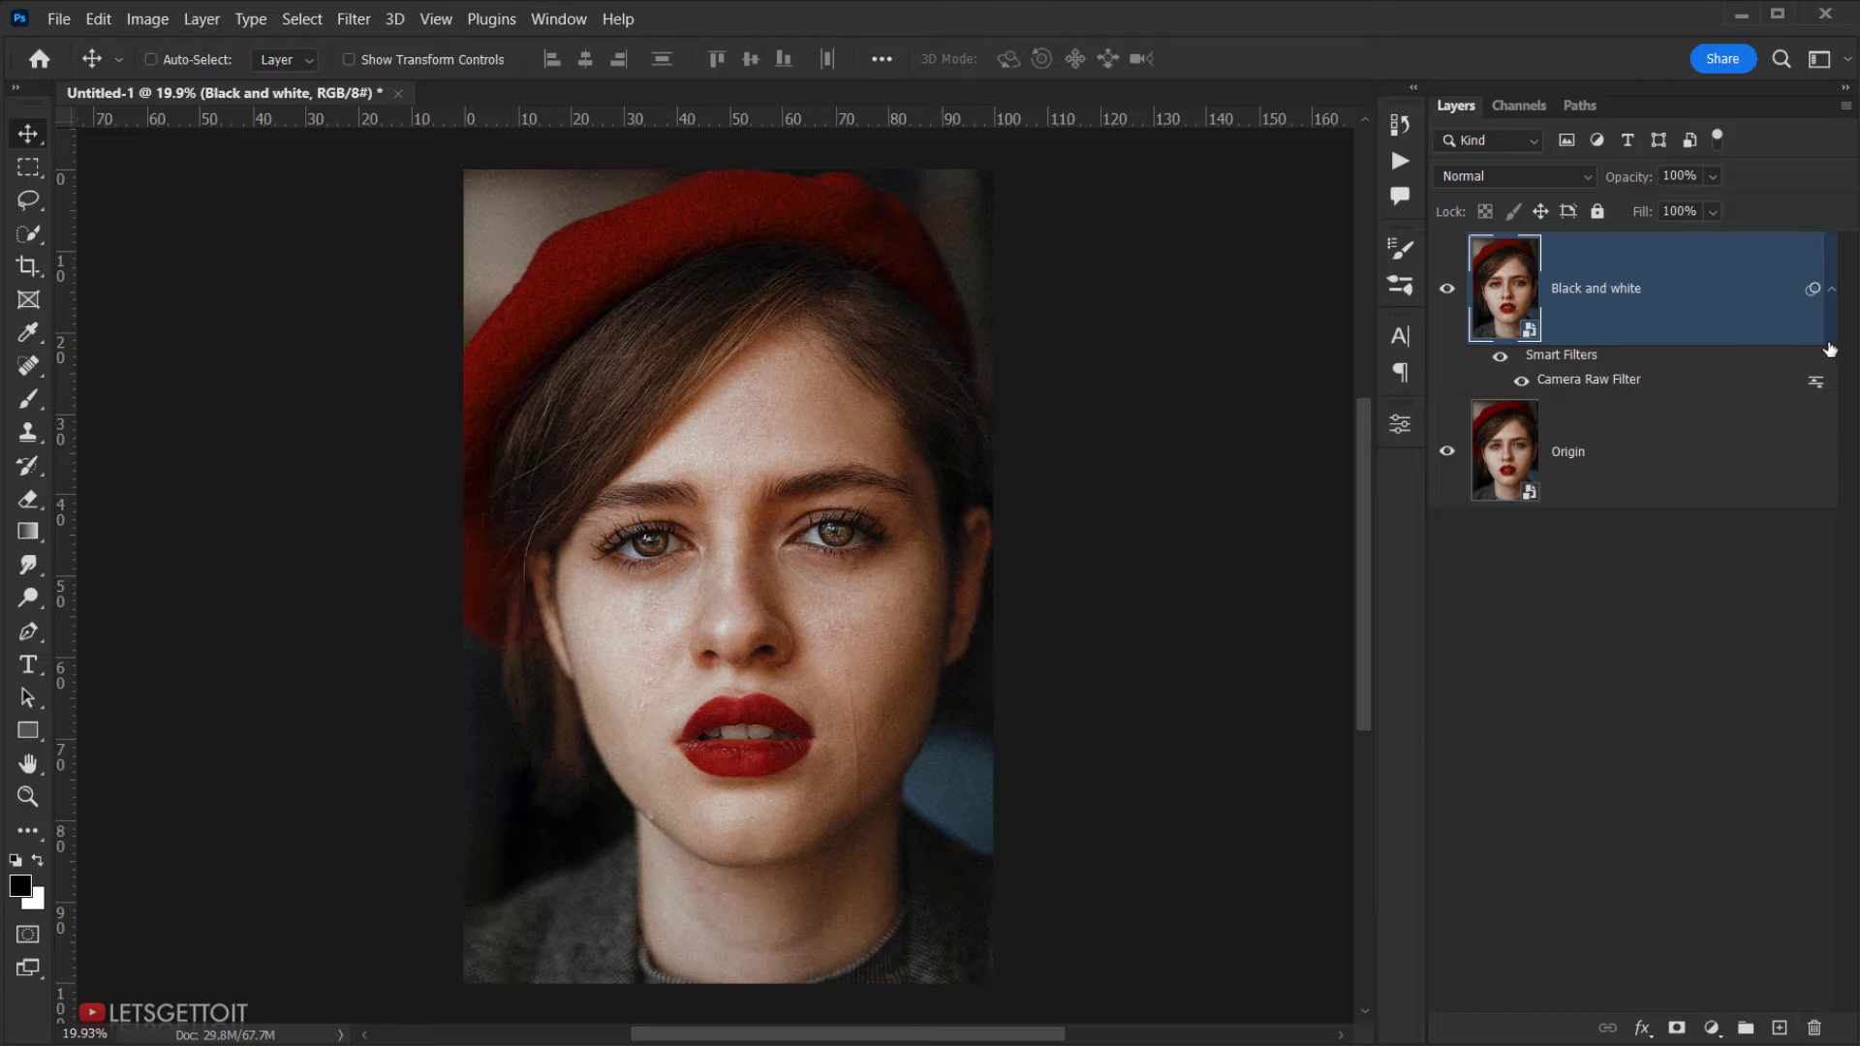
{"action": "left_click", "coordinate": [1832, 293]}
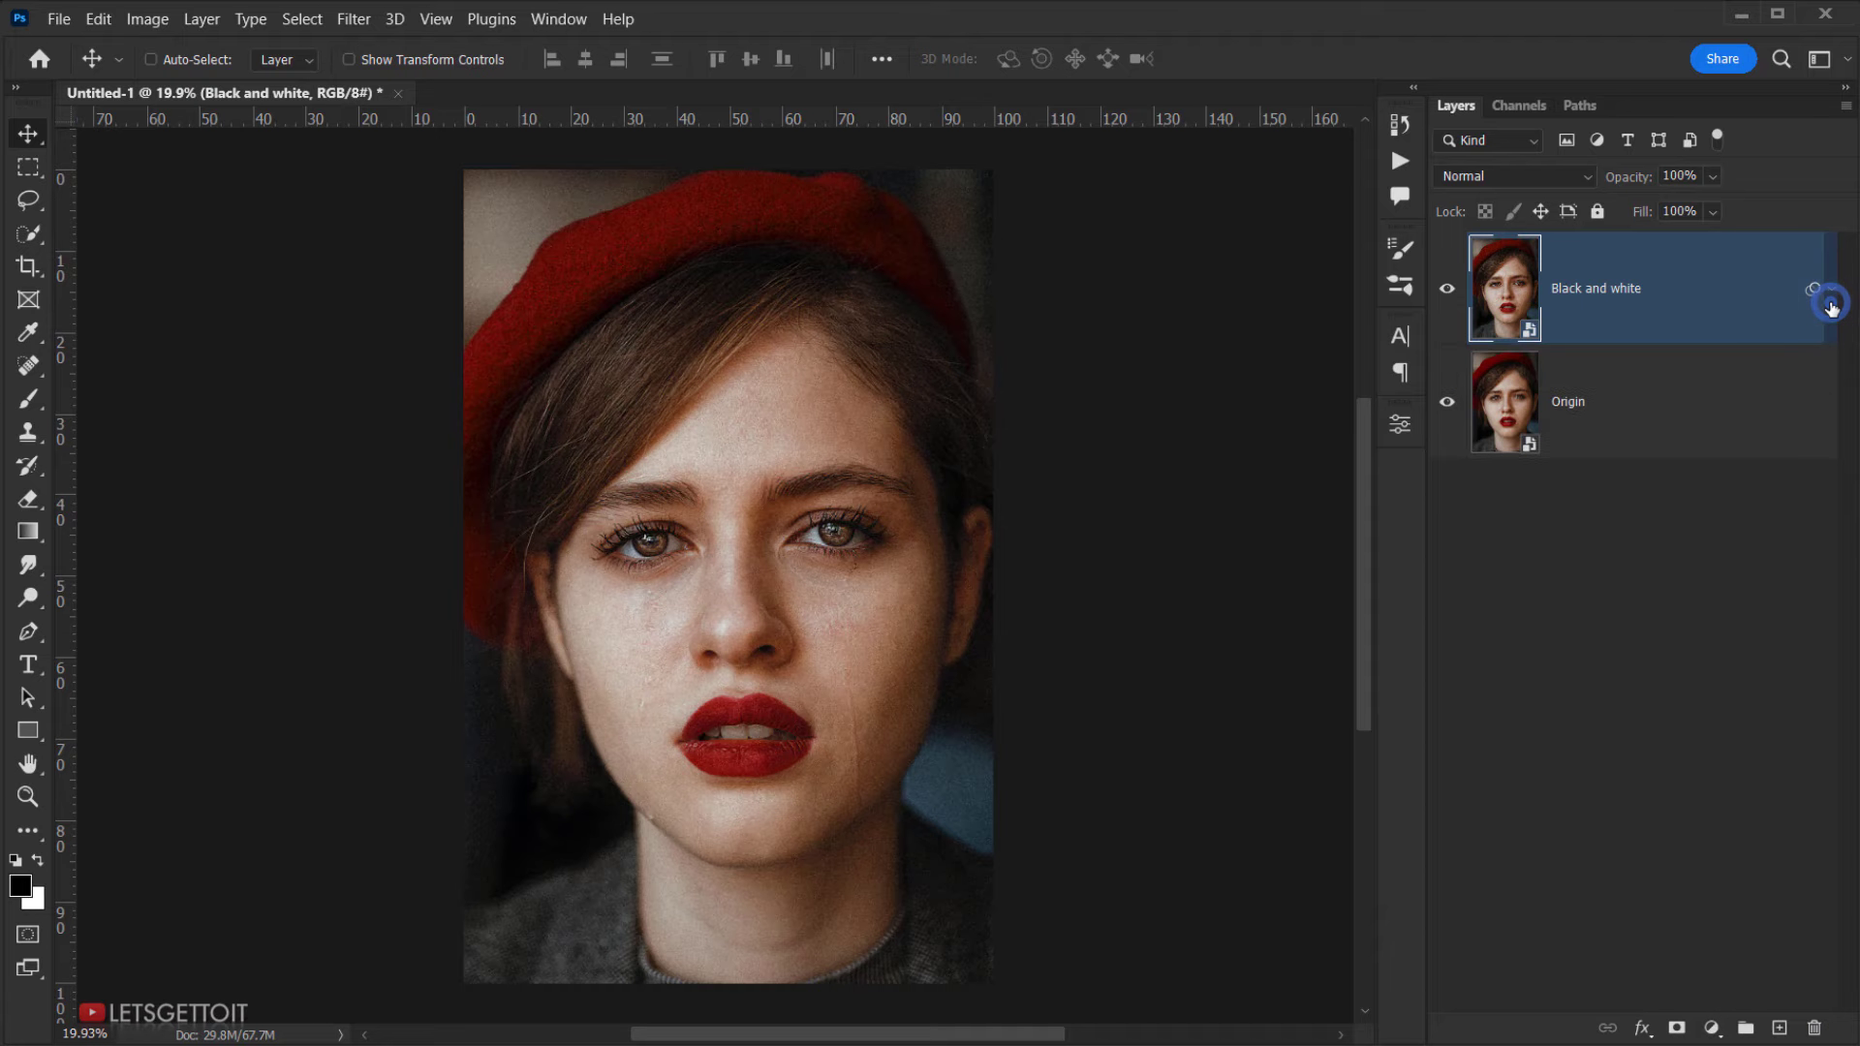
- Add a Gradient Map adjustment above the Black and white layer and set its dark colour stop to 5% brightness
{"action": "left_click", "coordinate": [1711, 1030]}
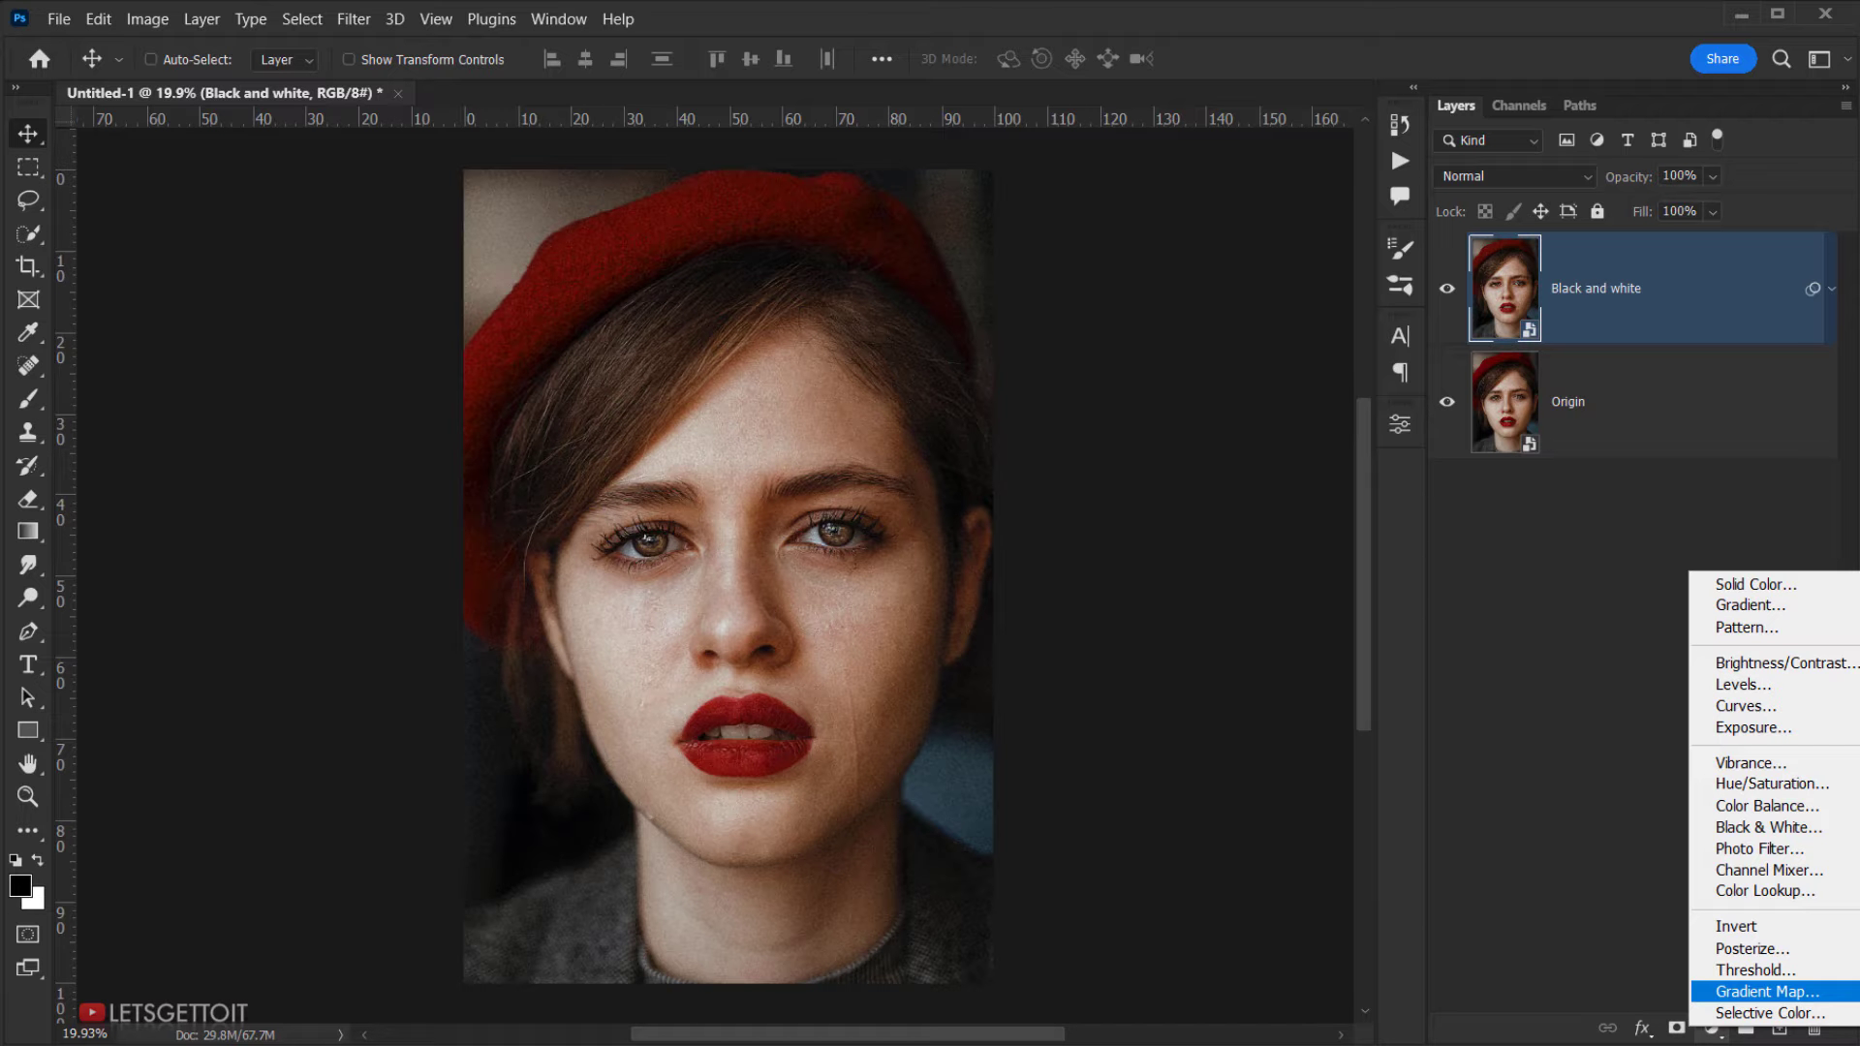
{"action": "left_click", "coordinate": [1767, 991]}
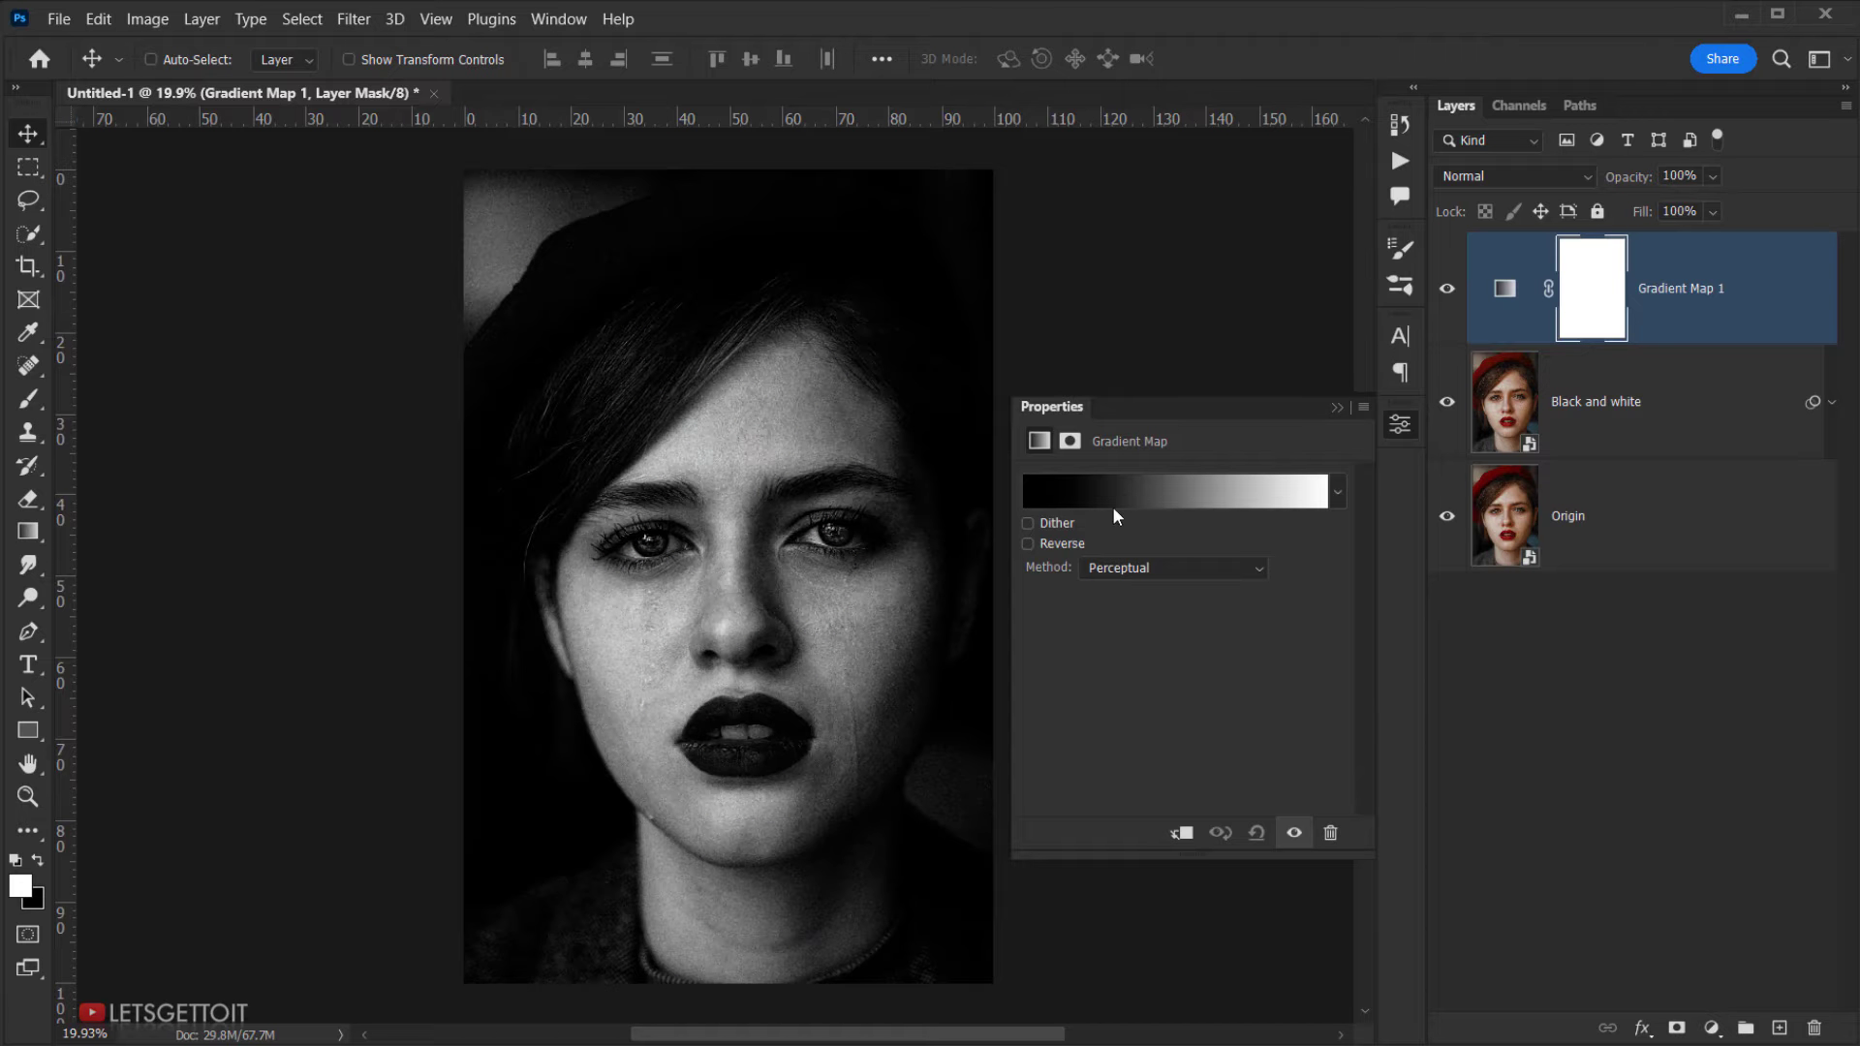
{"action": "left_click", "coordinate": [1123, 494]}
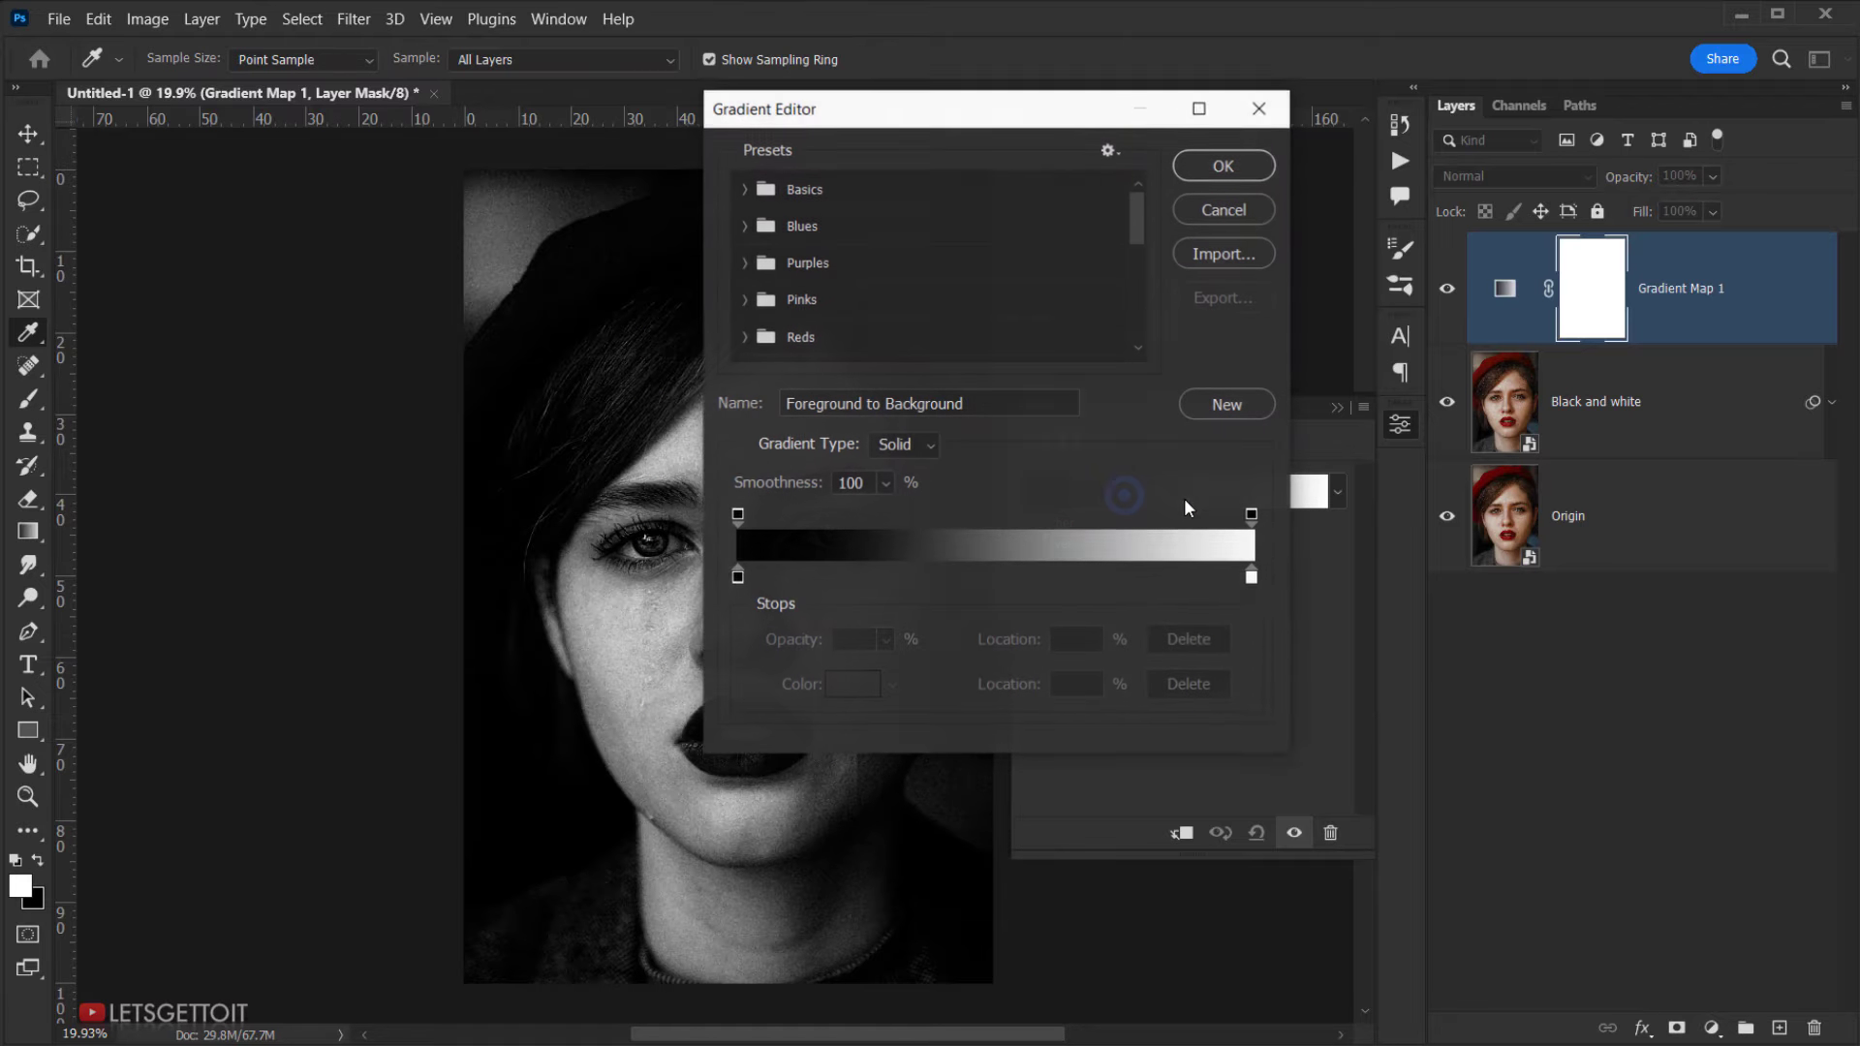
{"action": "double_click", "coordinate": [738, 578]}
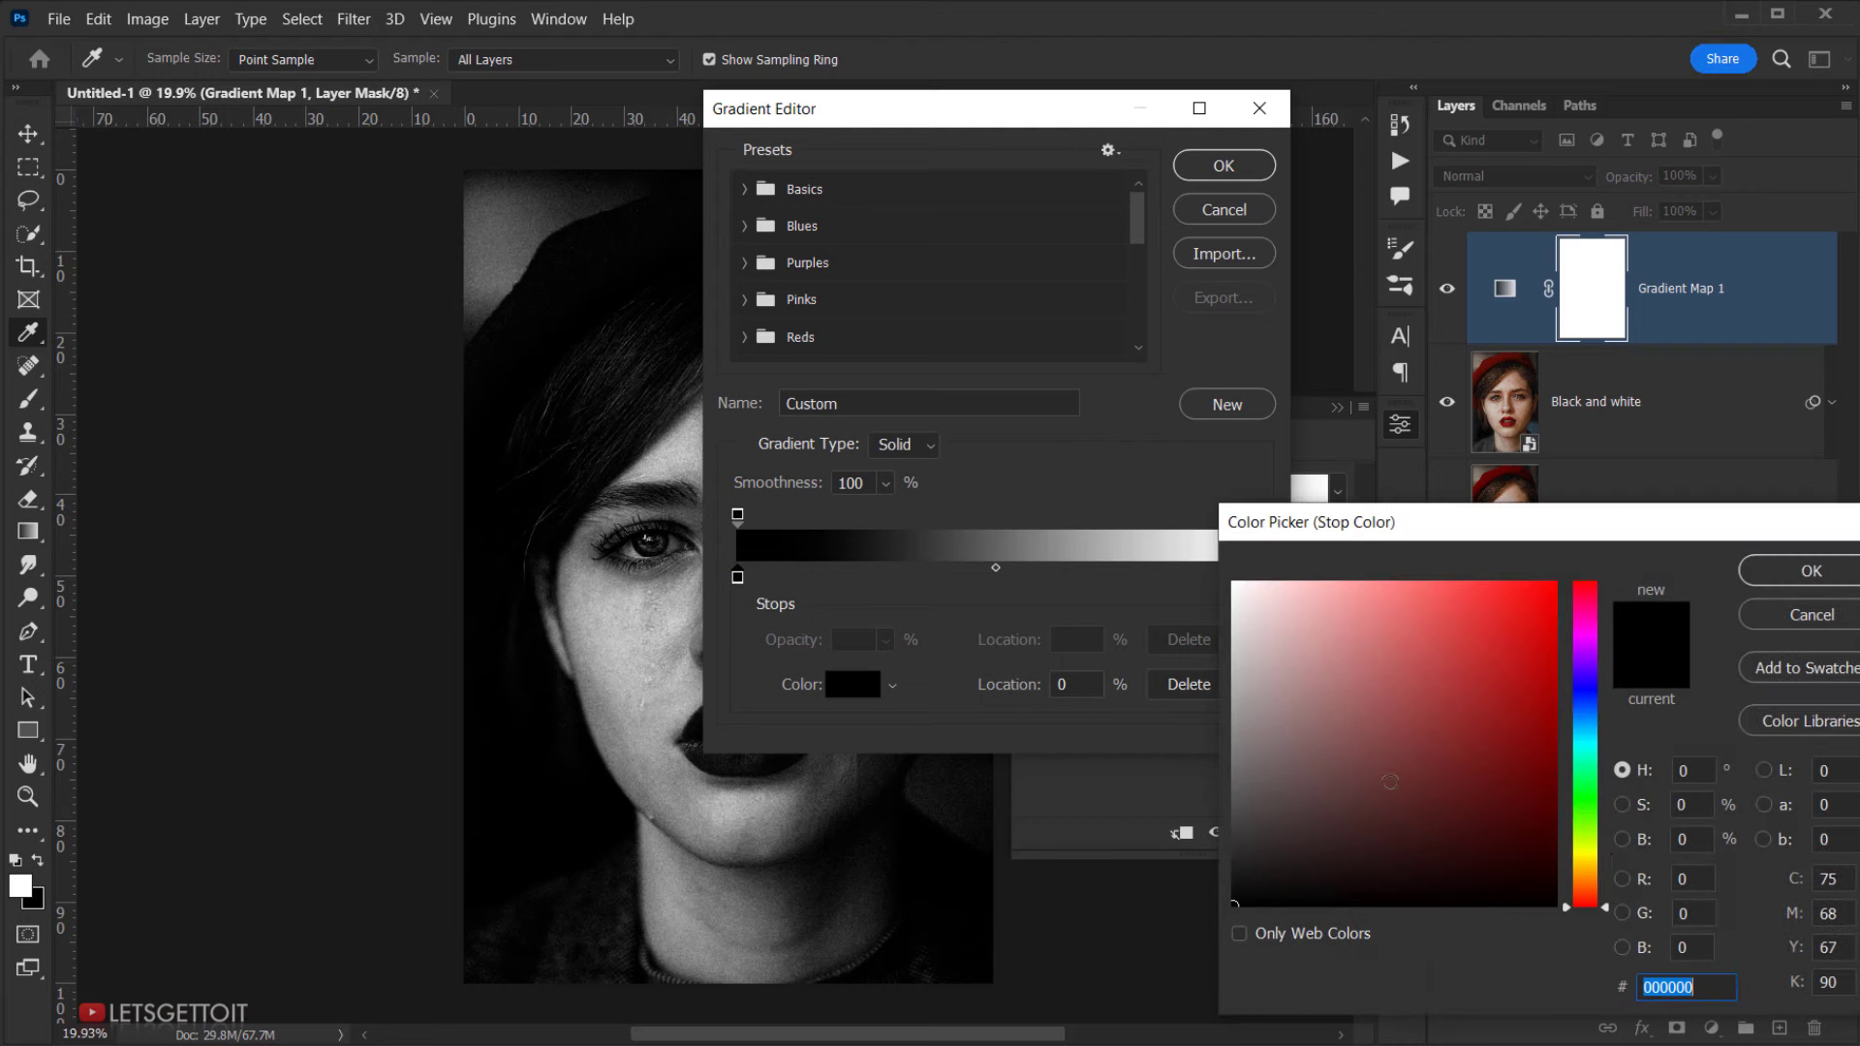
{"action": "left_click", "coordinate": [1702, 839]}
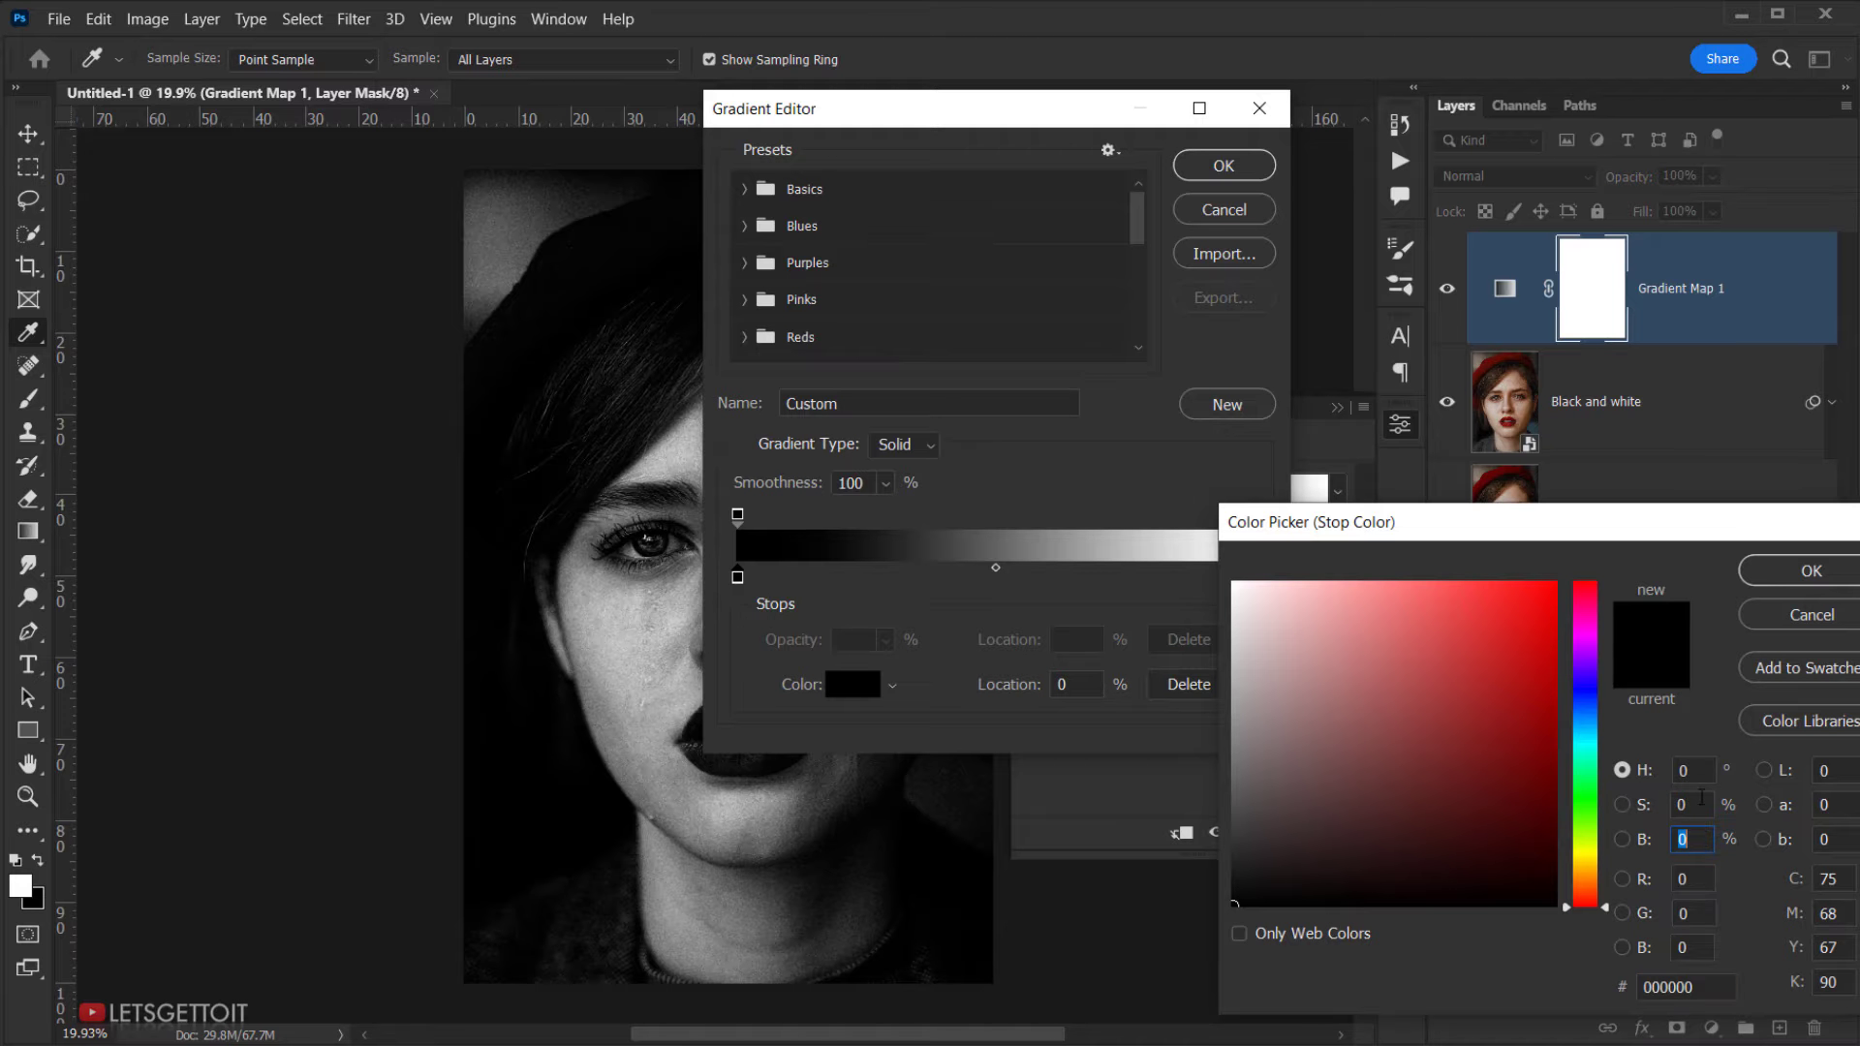
{"action": "type", "text": "5"}
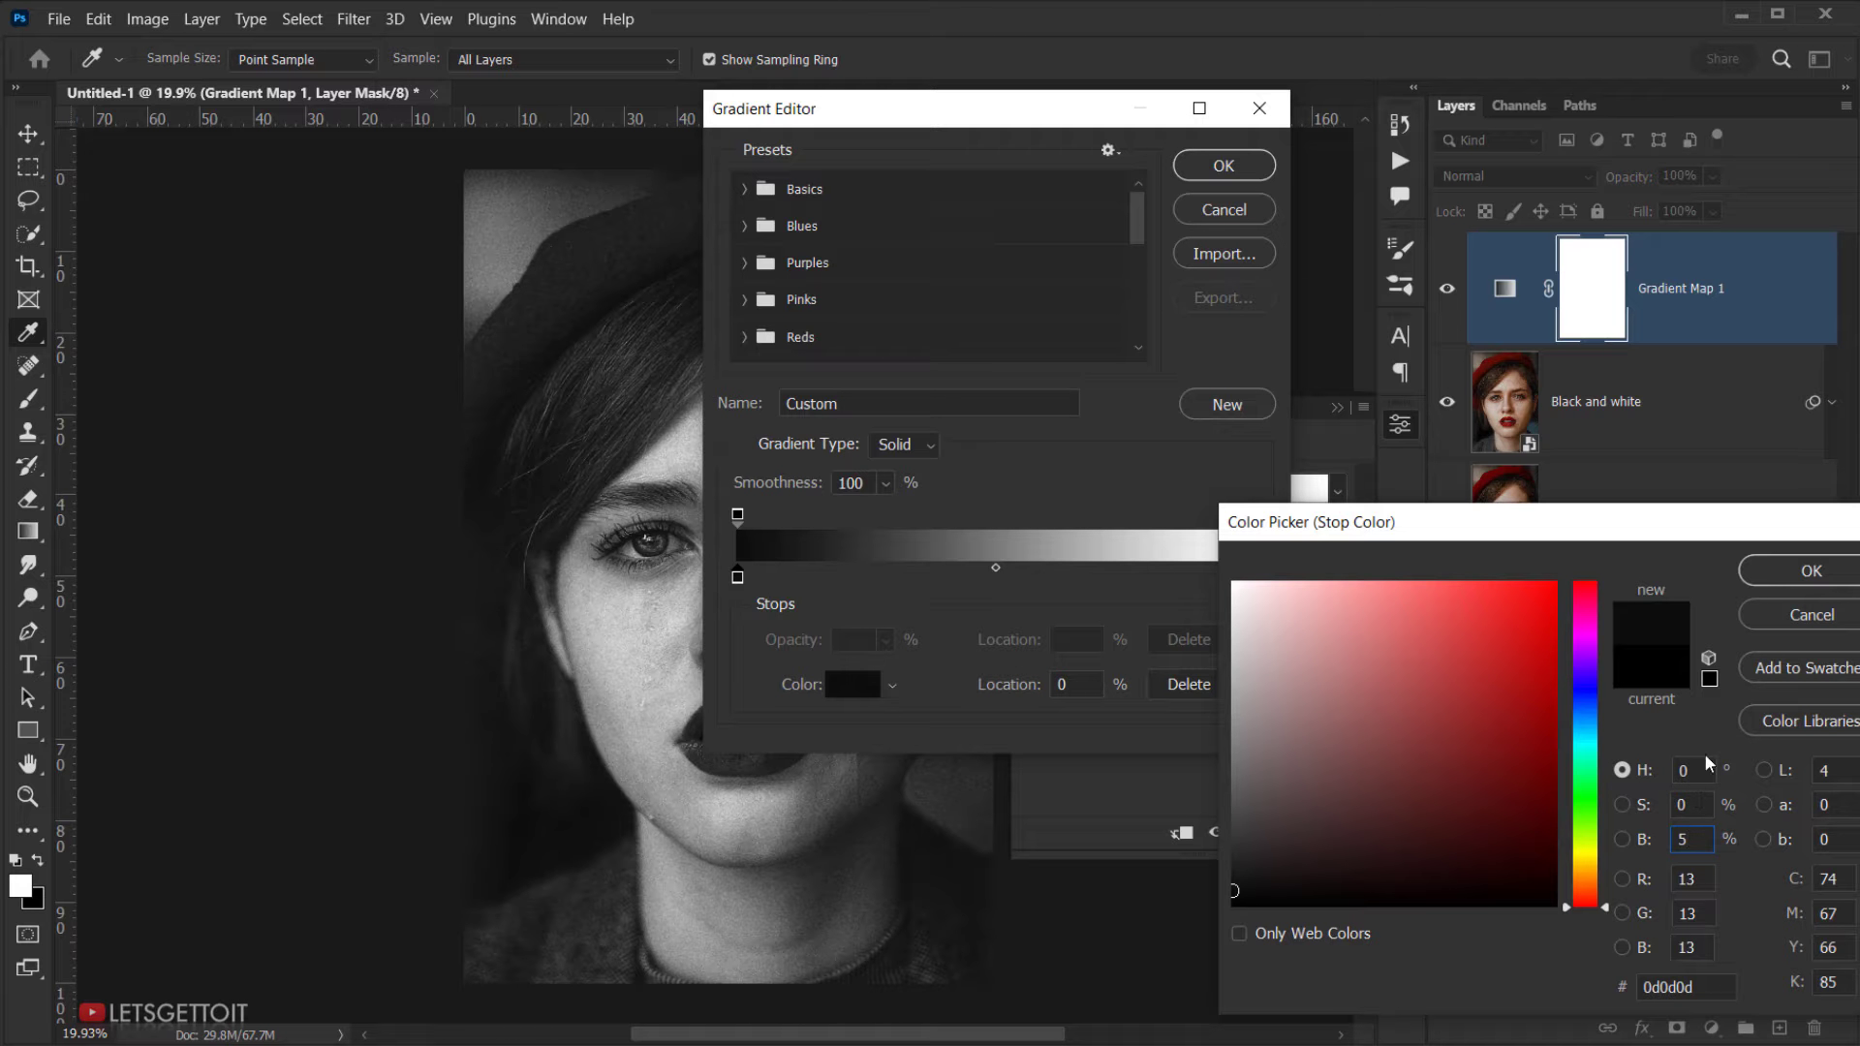
{"action": "left_click", "coordinate": [1793, 573]}
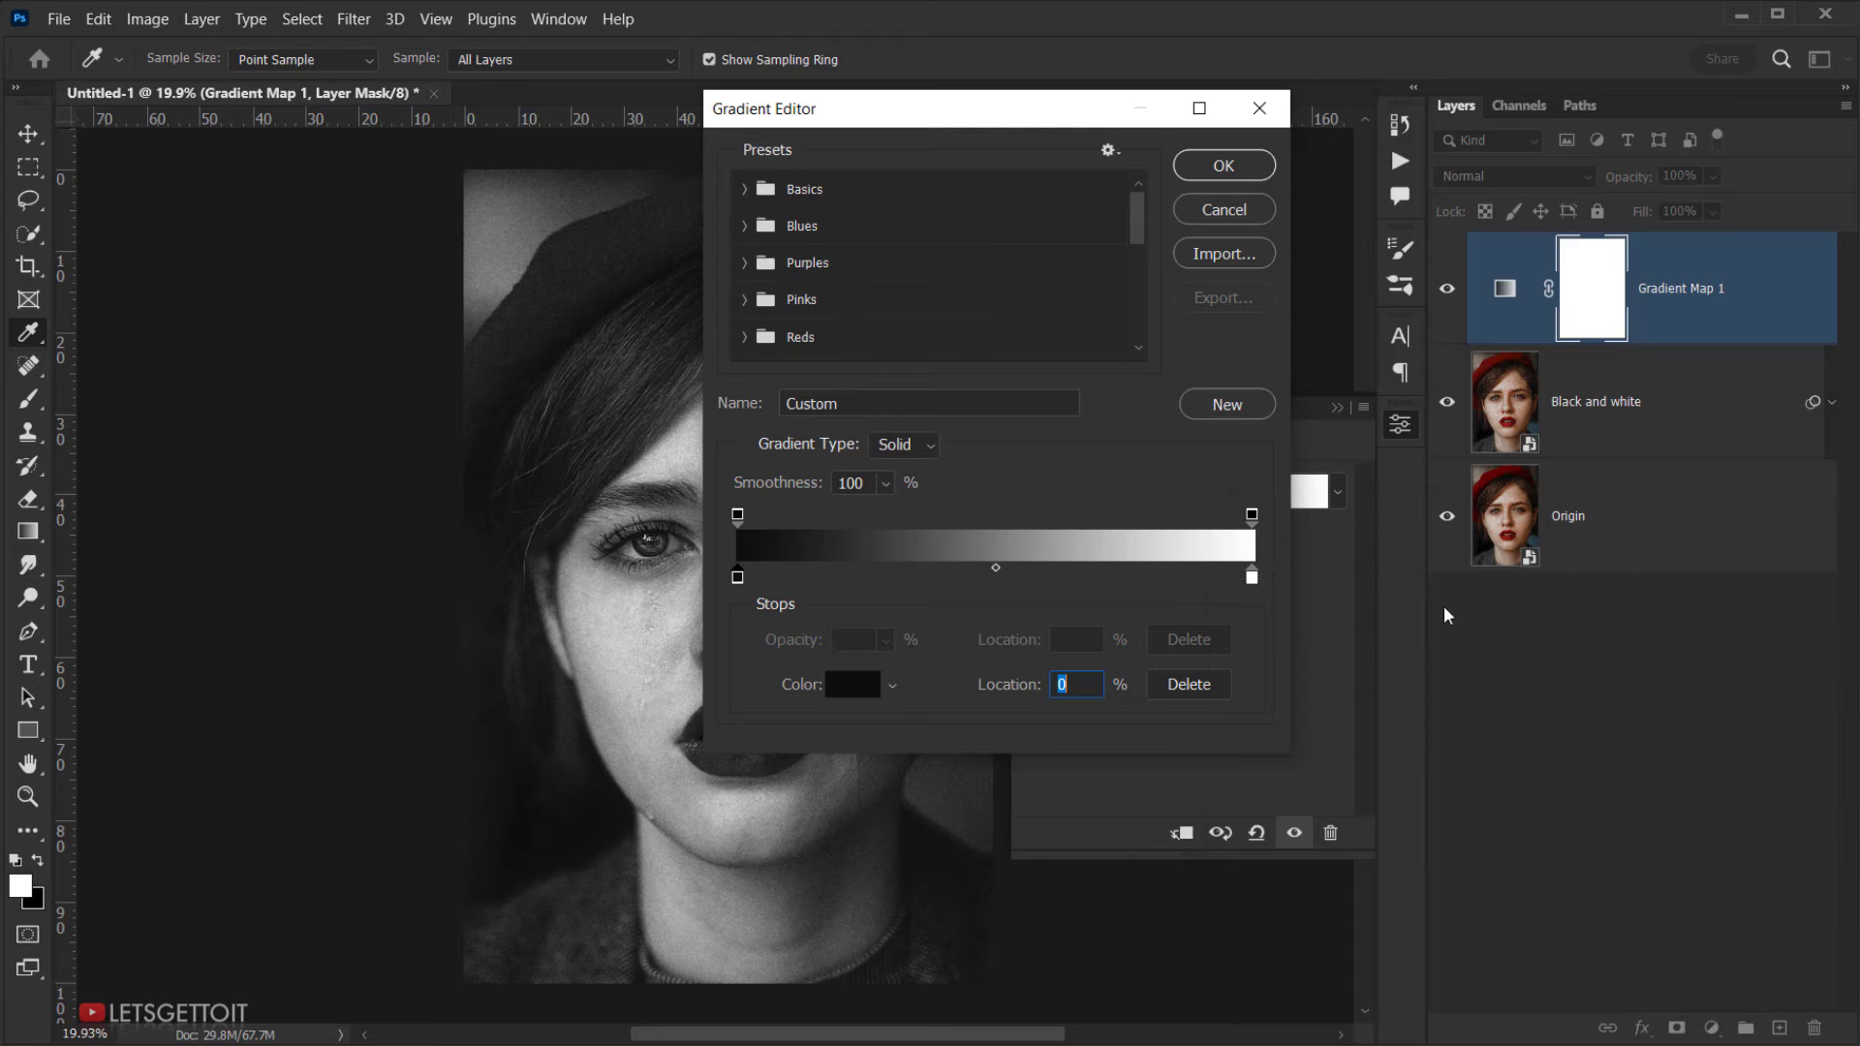
- Move the gradient's dark colour stop to location 5%, apply the gradient, and compare the image with and without the adjustment
{"action": "left_click", "coordinate": [736, 579]}
{"action": "type", "text": "5"}
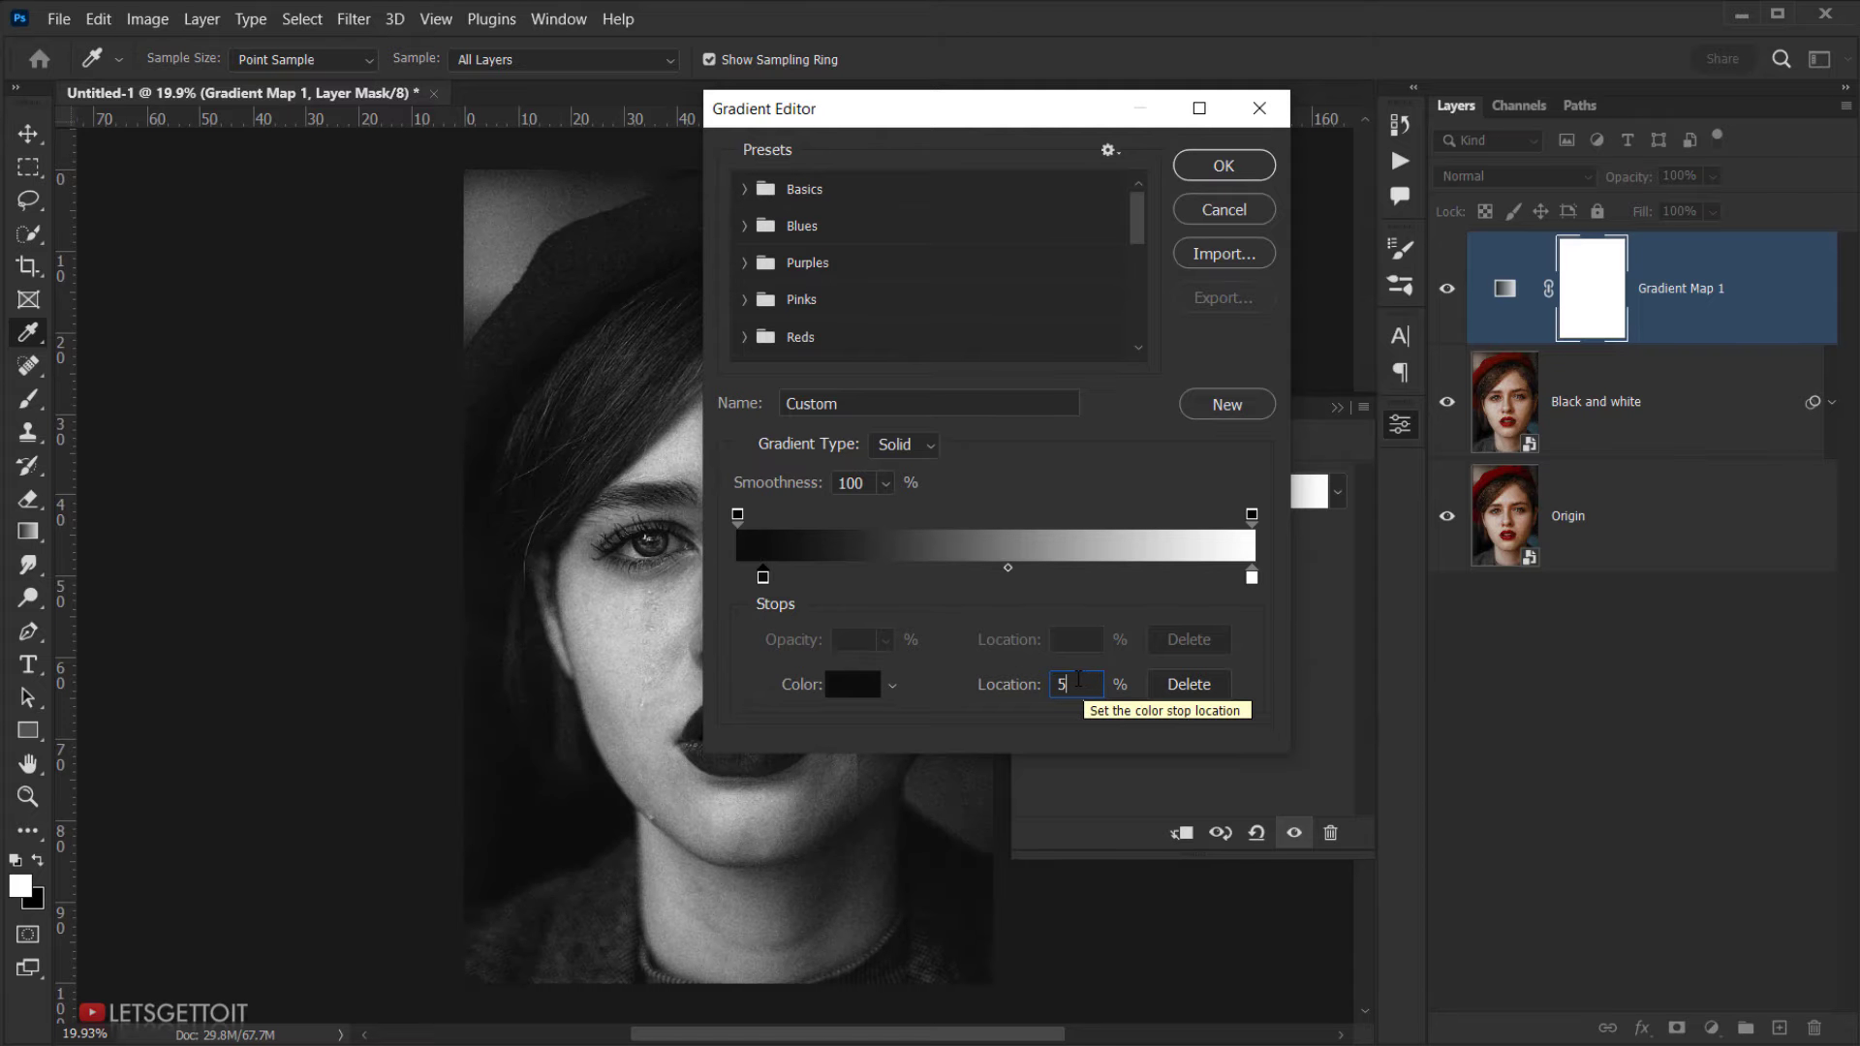
{"action": "left_click", "coordinate": [1220, 160]}
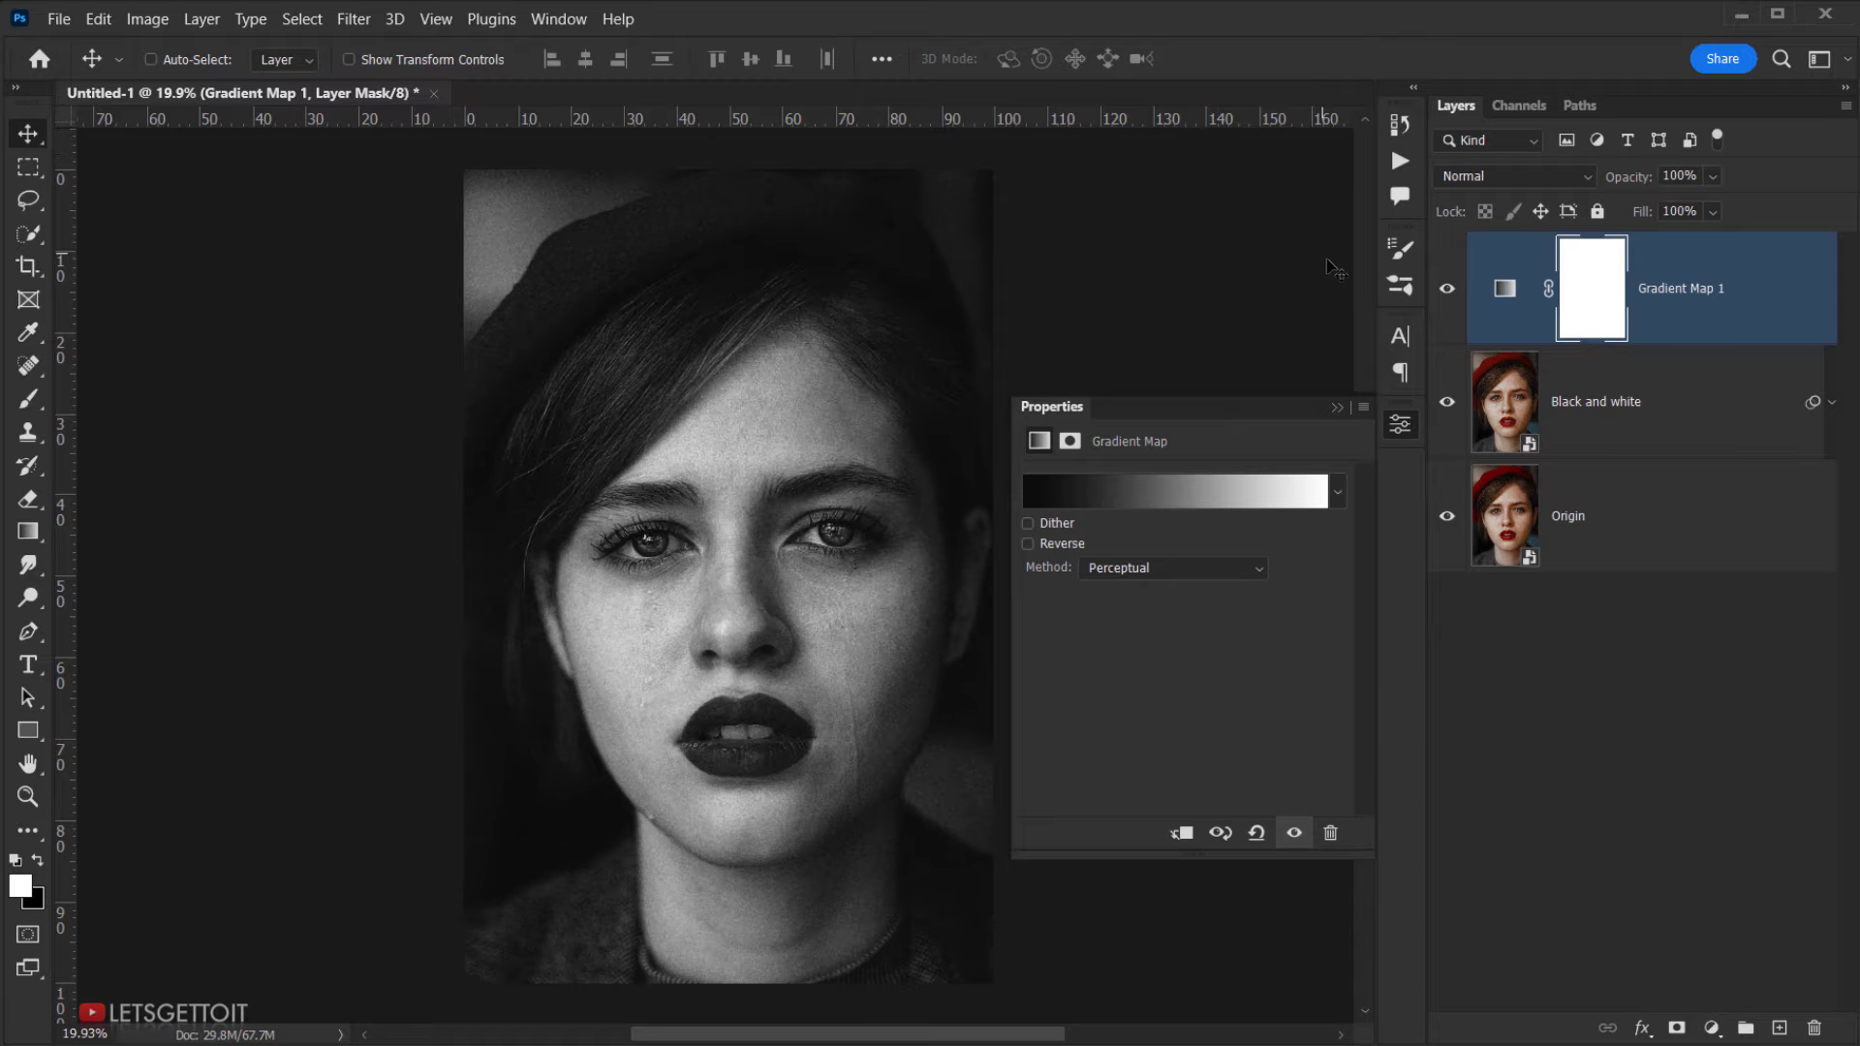
{"action": "left_click", "coordinate": [1446, 289]}
{"action": "left_click", "coordinate": [1446, 288]}
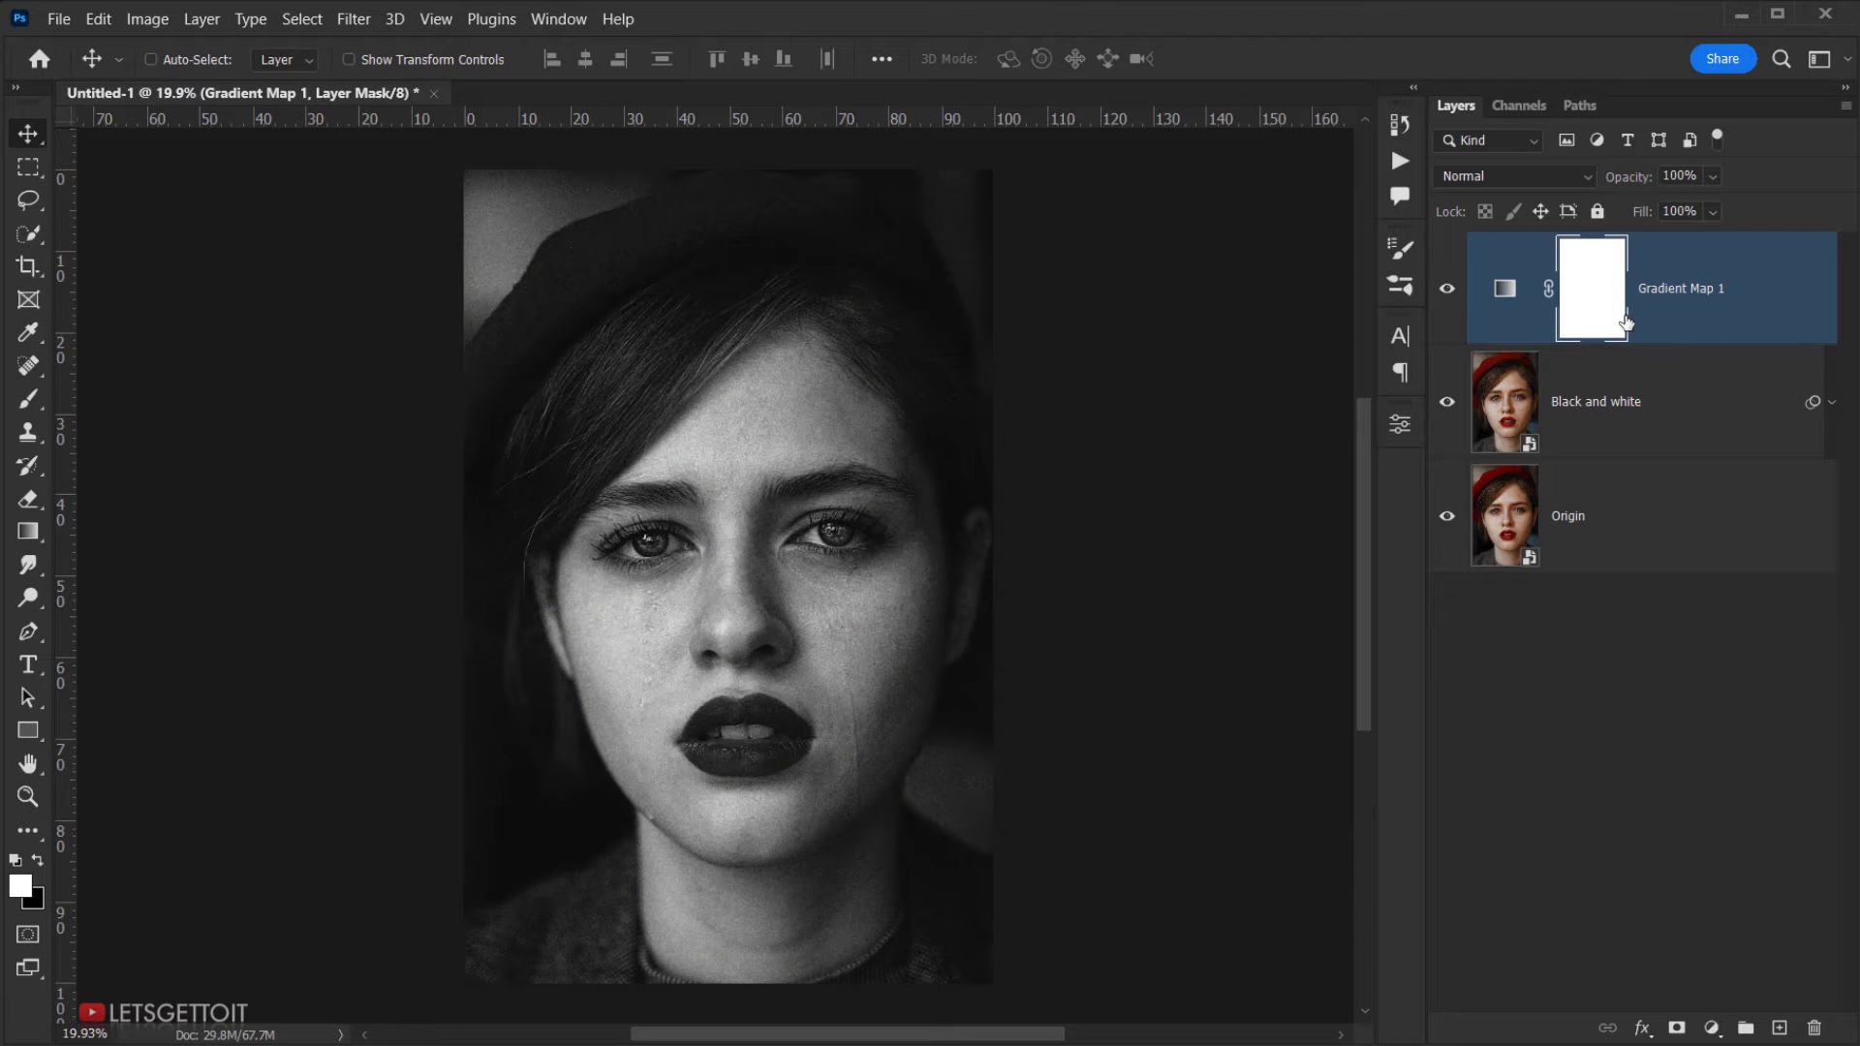
- Clip Gradient Map 1 to the Black and white layer and check the effect by toggling both layers' visibility
{"action": "right_click", "coordinate": [1729, 317]}
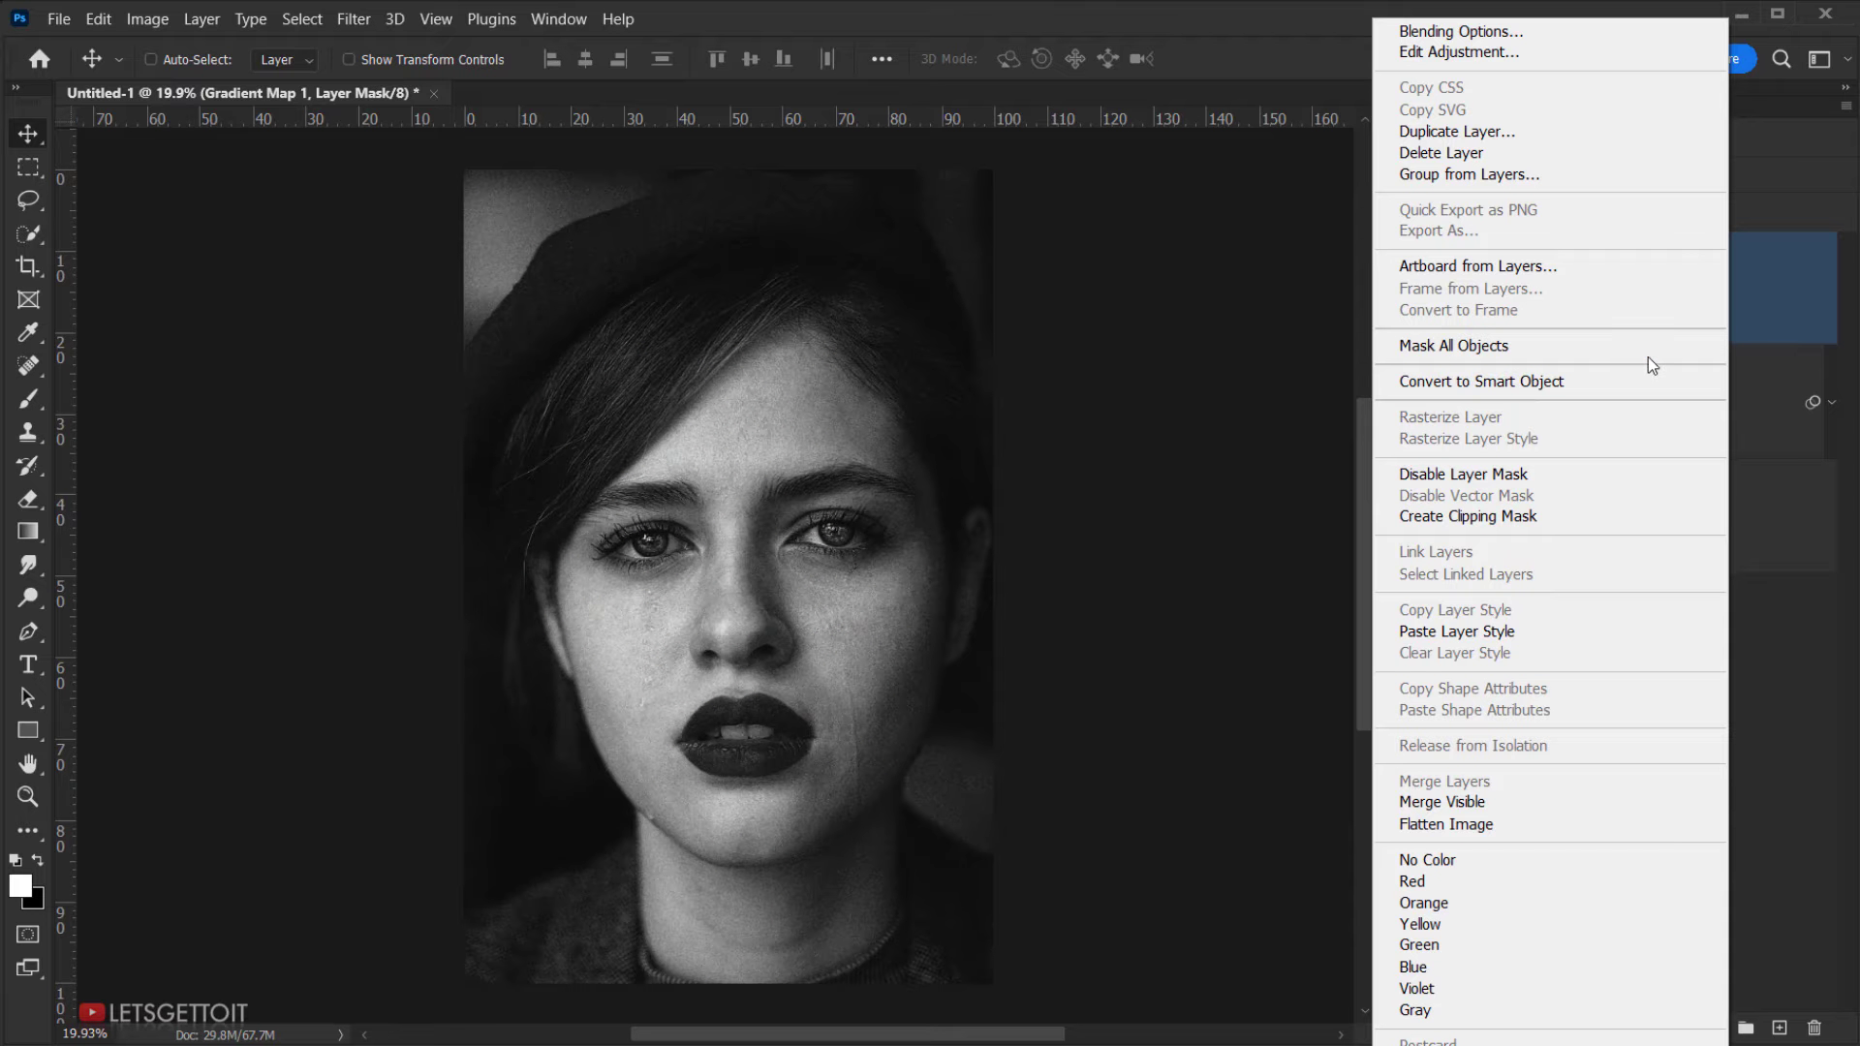
{"action": "left_click", "coordinate": [1468, 516]}
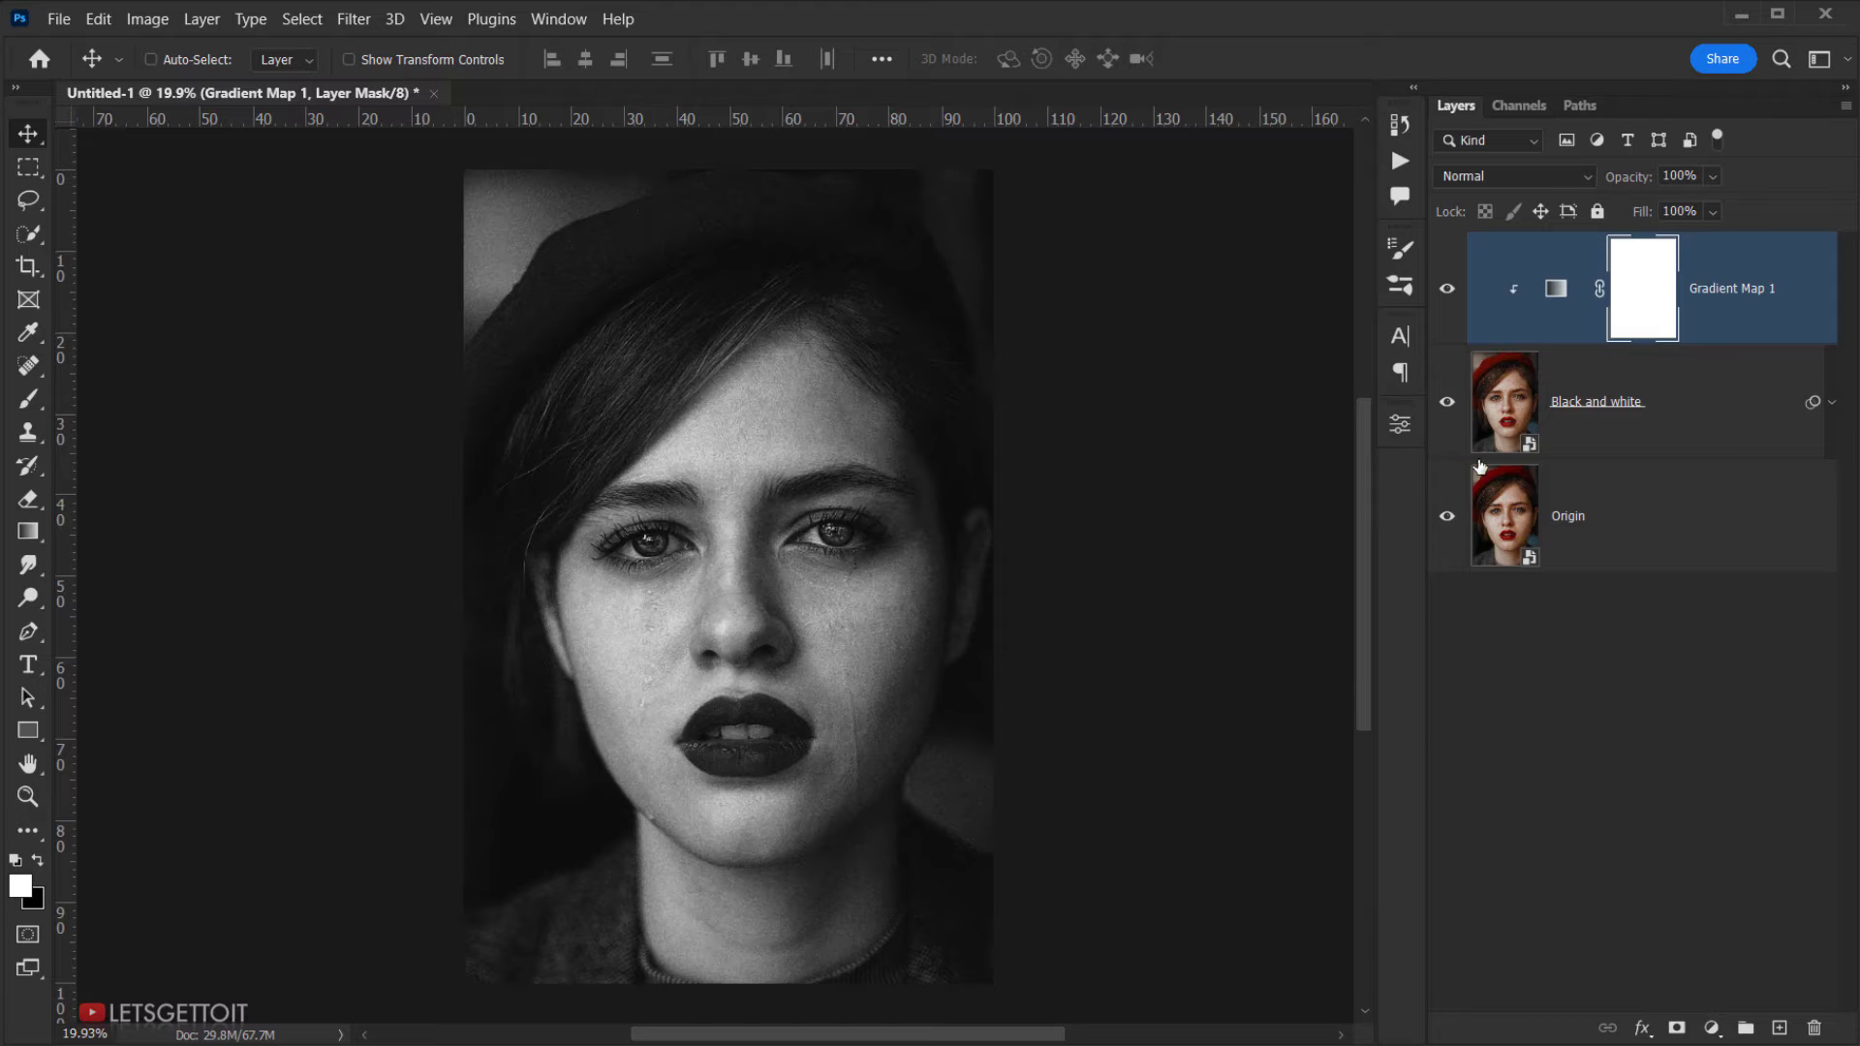
{"action": "left_click", "coordinate": [1450, 403]}
{"action": "left_click", "coordinate": [1450, 403]}
{"action": "left_click", "coordinate": [1449, 291]}
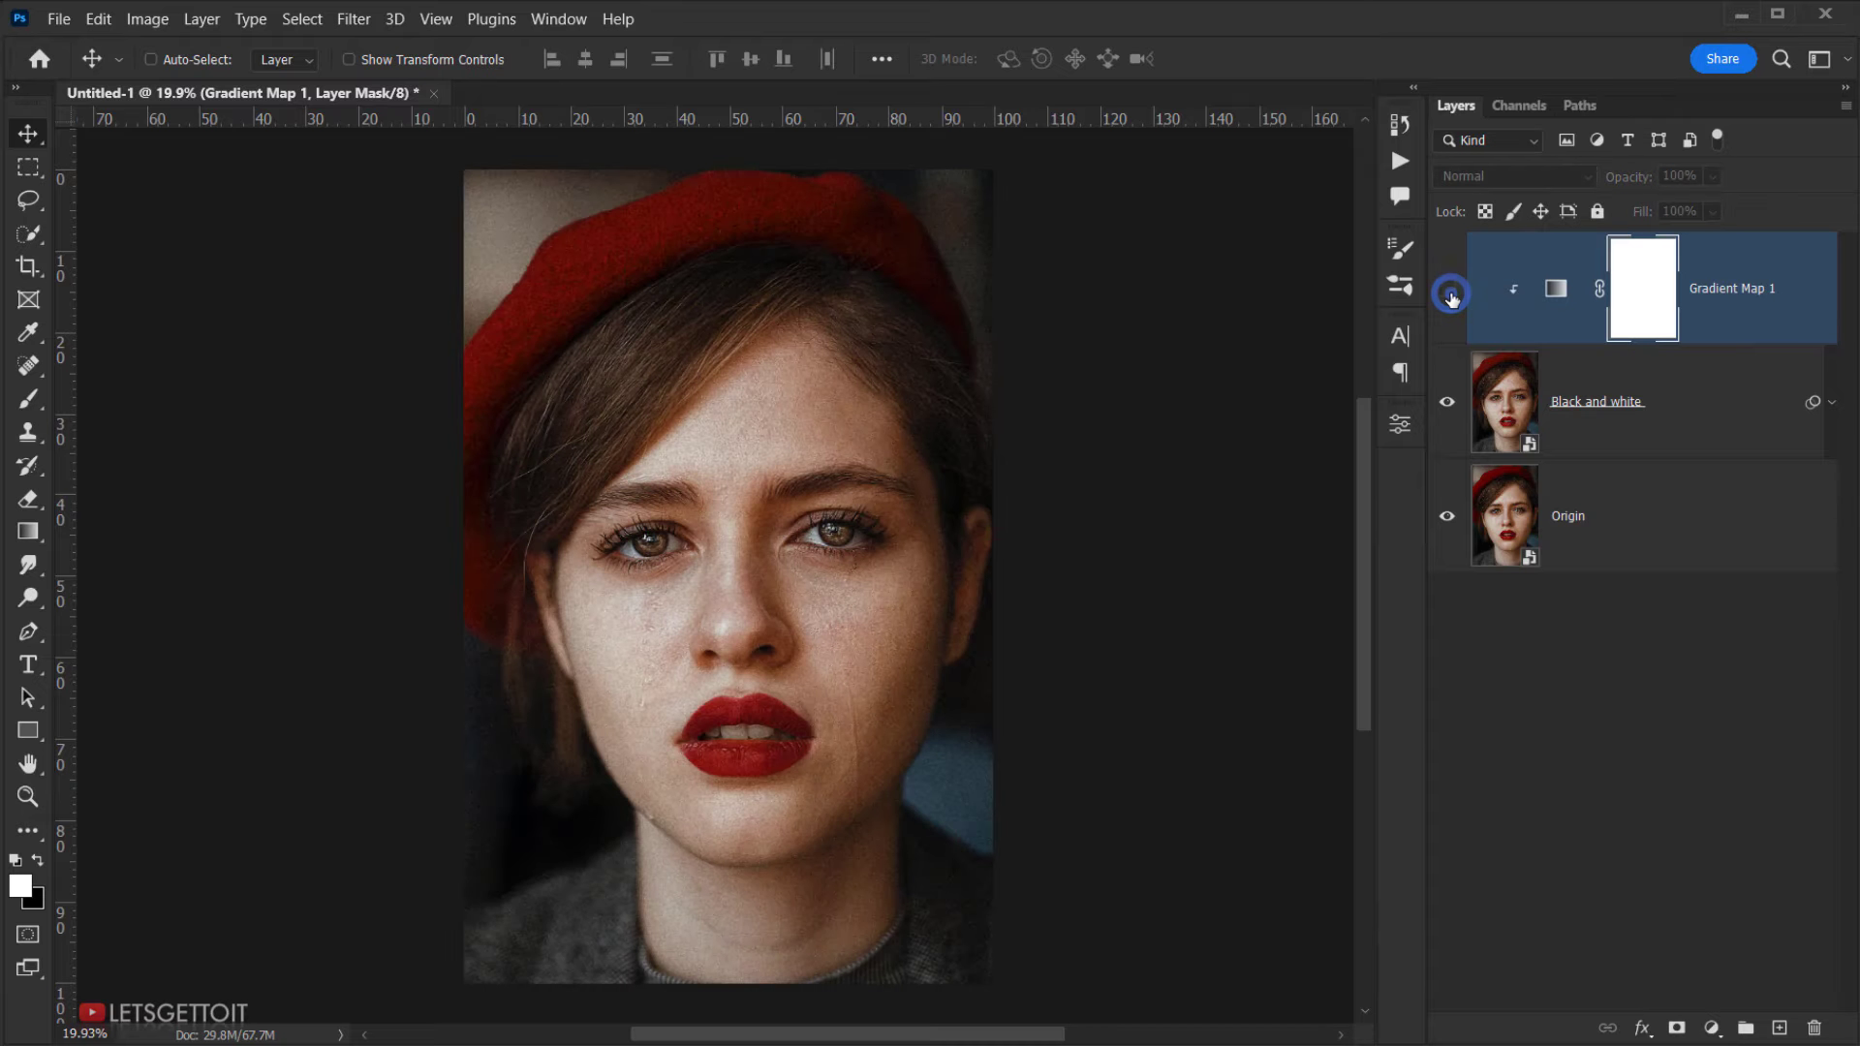
{"action": "left_click", "coordinate": [1449, 293]}
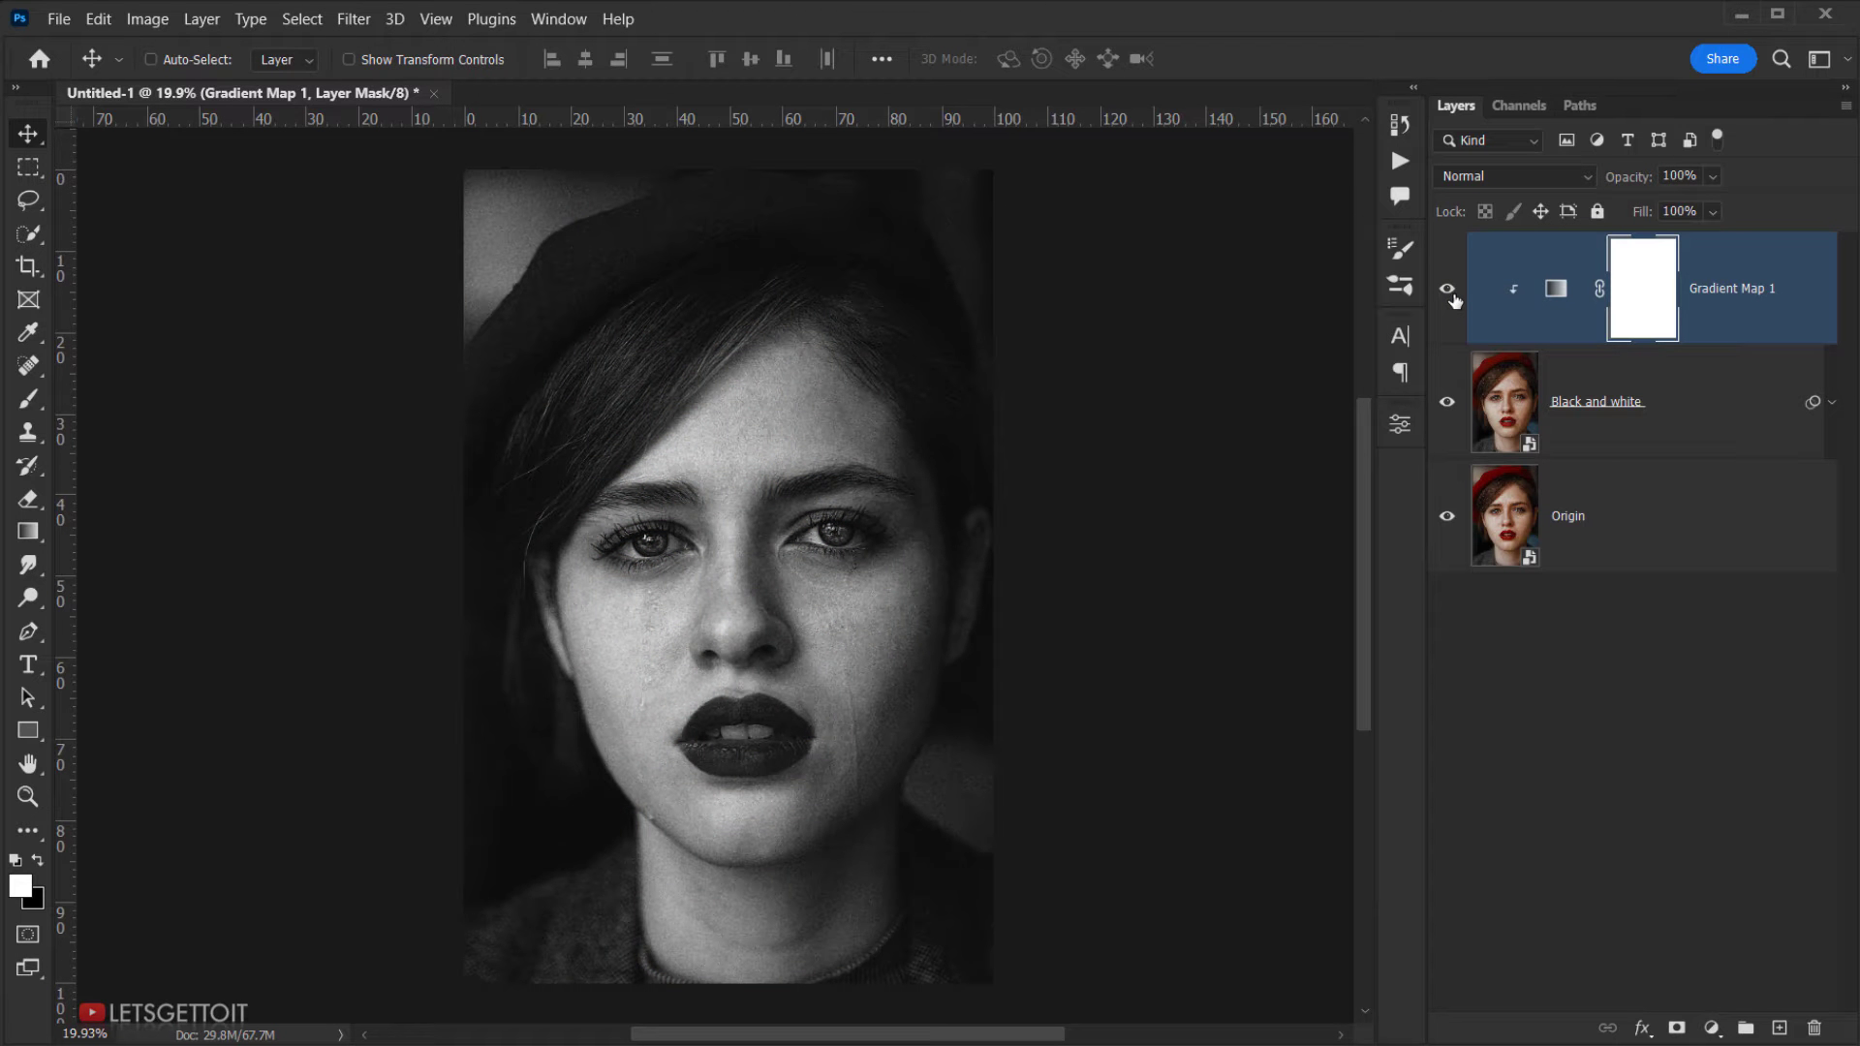
- Place torned paper-1.png from the Torn Paper folder directly above the Black and white layer
{"action": "left_click", "coordinate": [1755, 390]}
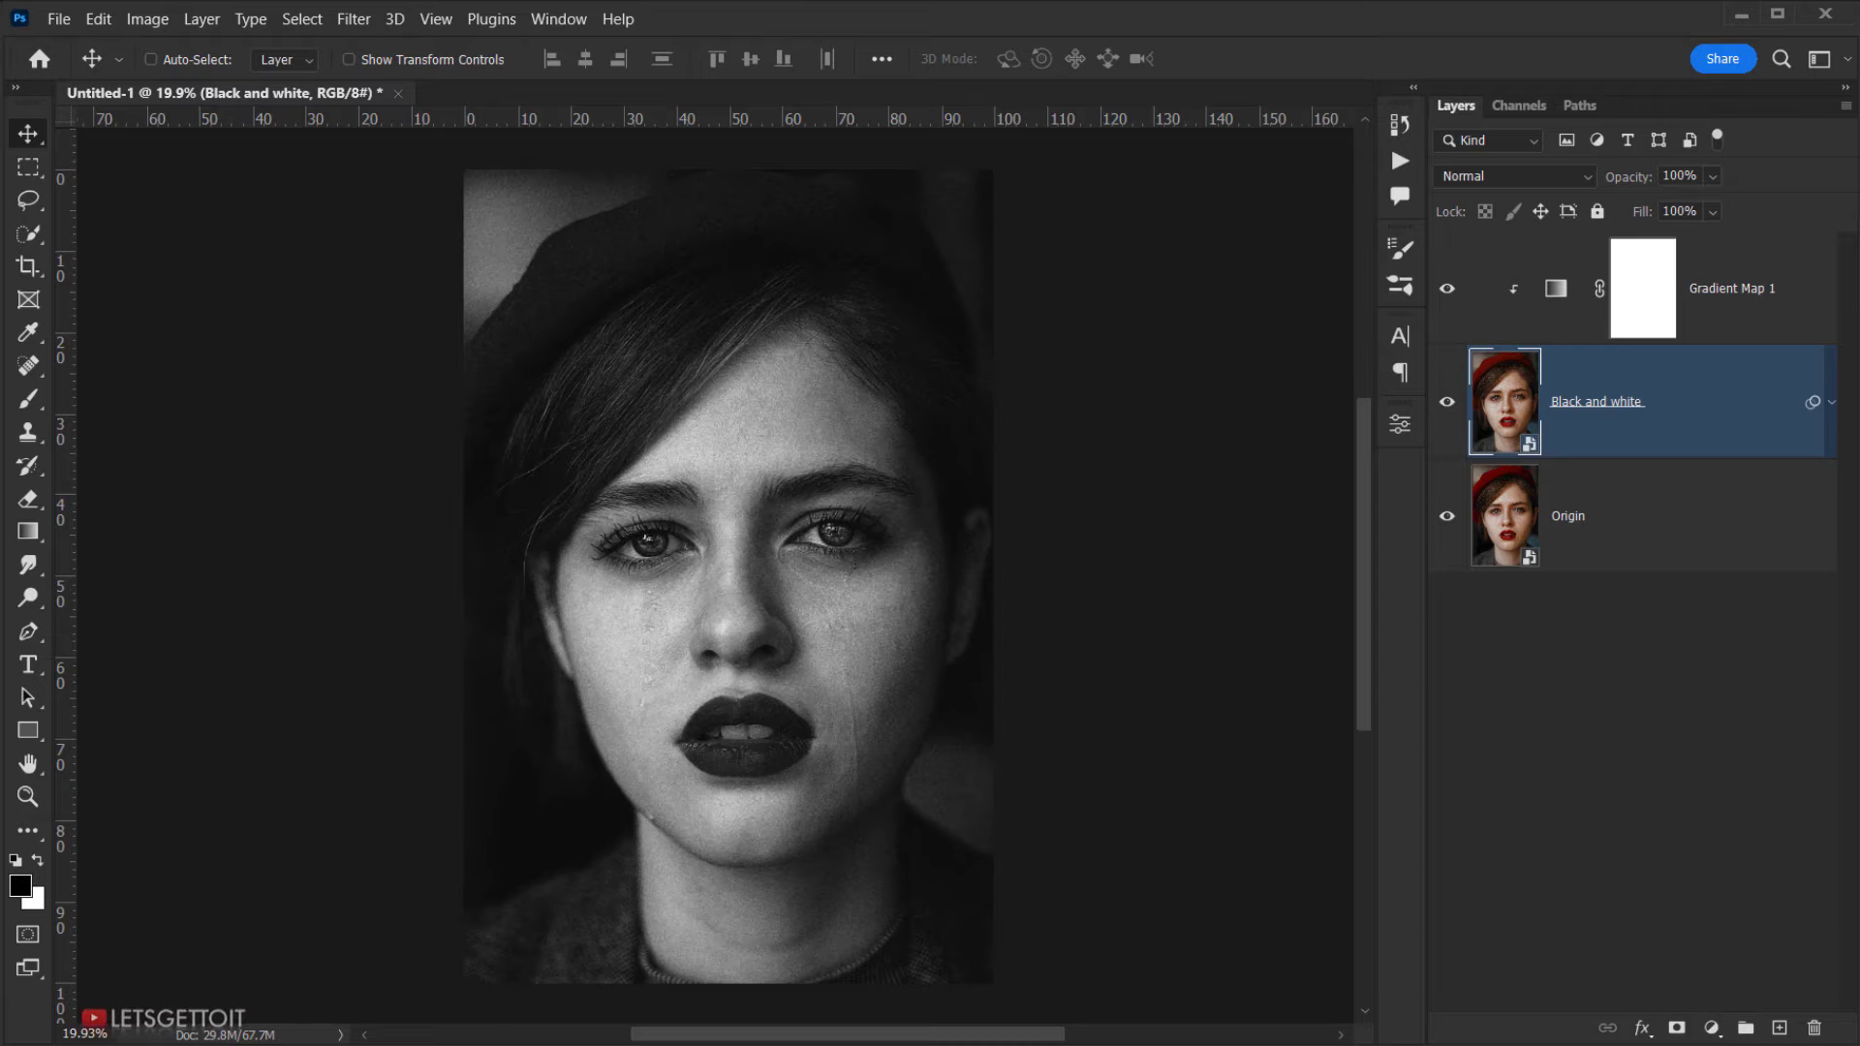
{"action": "left_click", "coordinate": [360, 1043]}
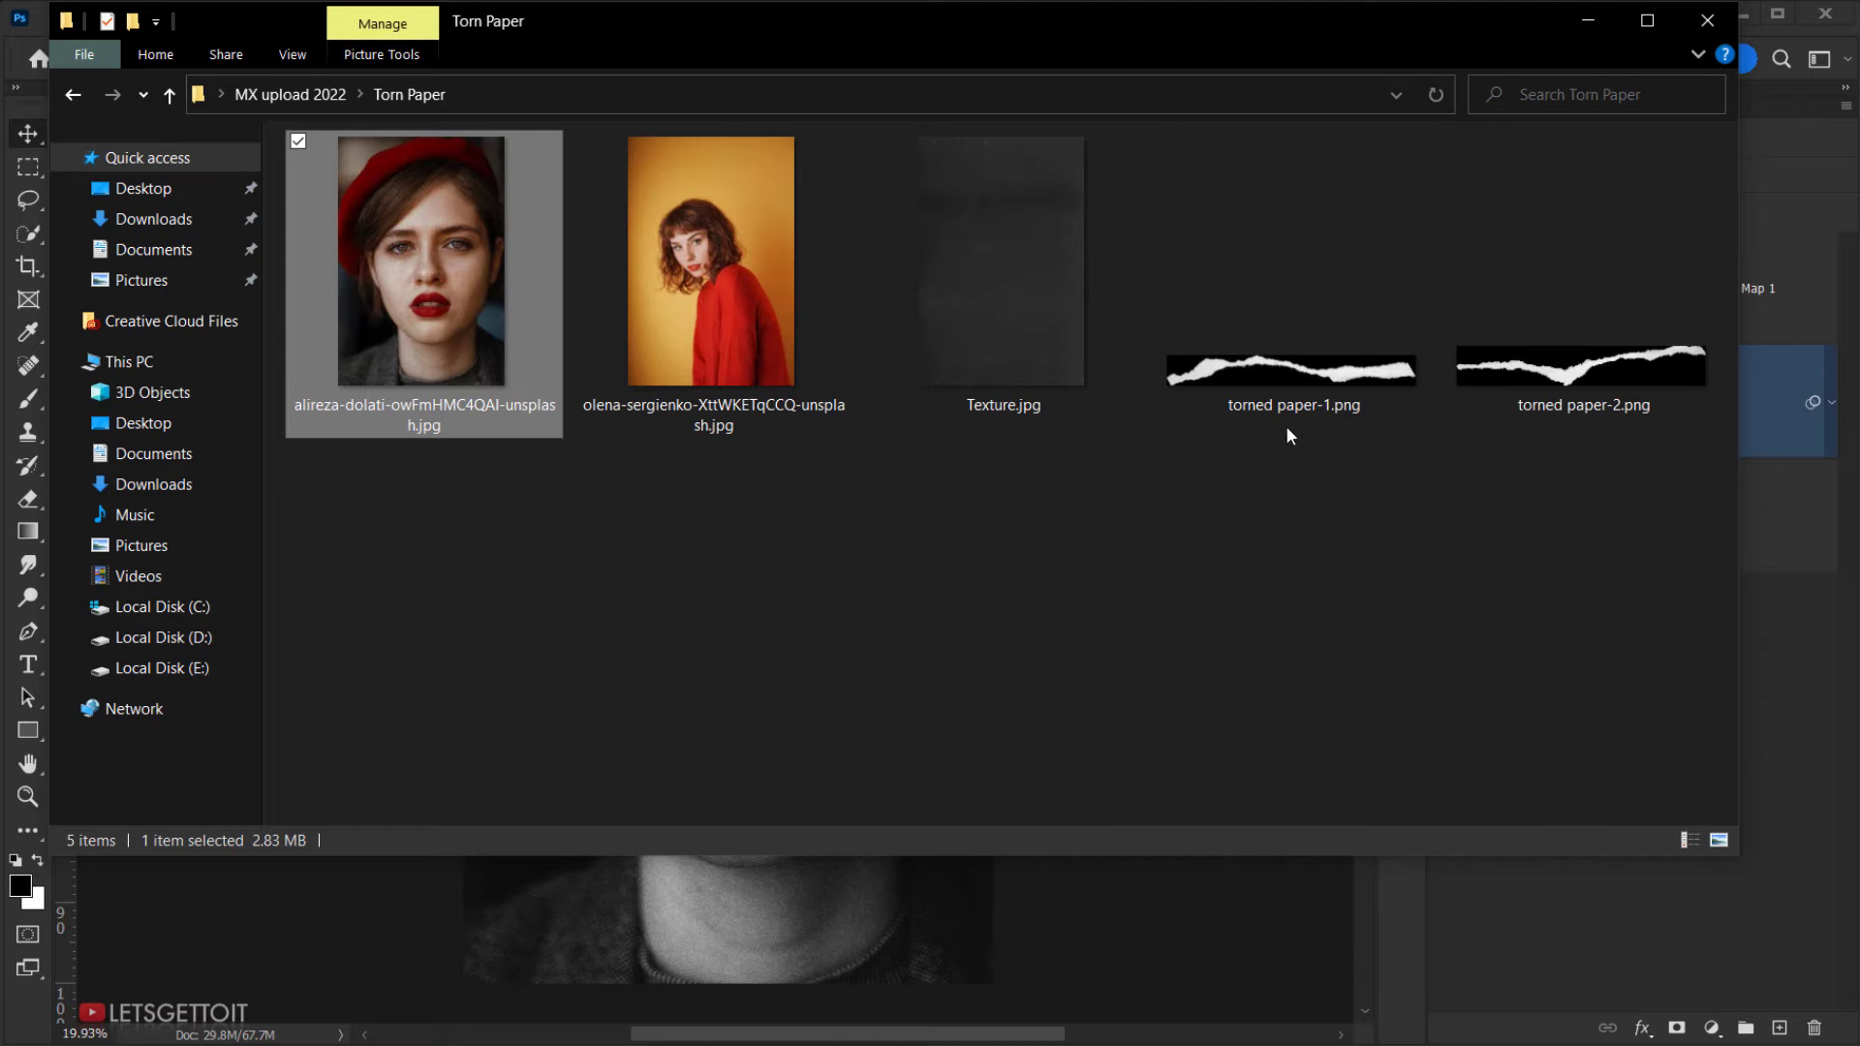
{"action": "left_click", "coordinate": [1306, 371]}
{"action": "left_click_drag", "start_coordinate": [1351, 333], "coordinate": [763, 914]}
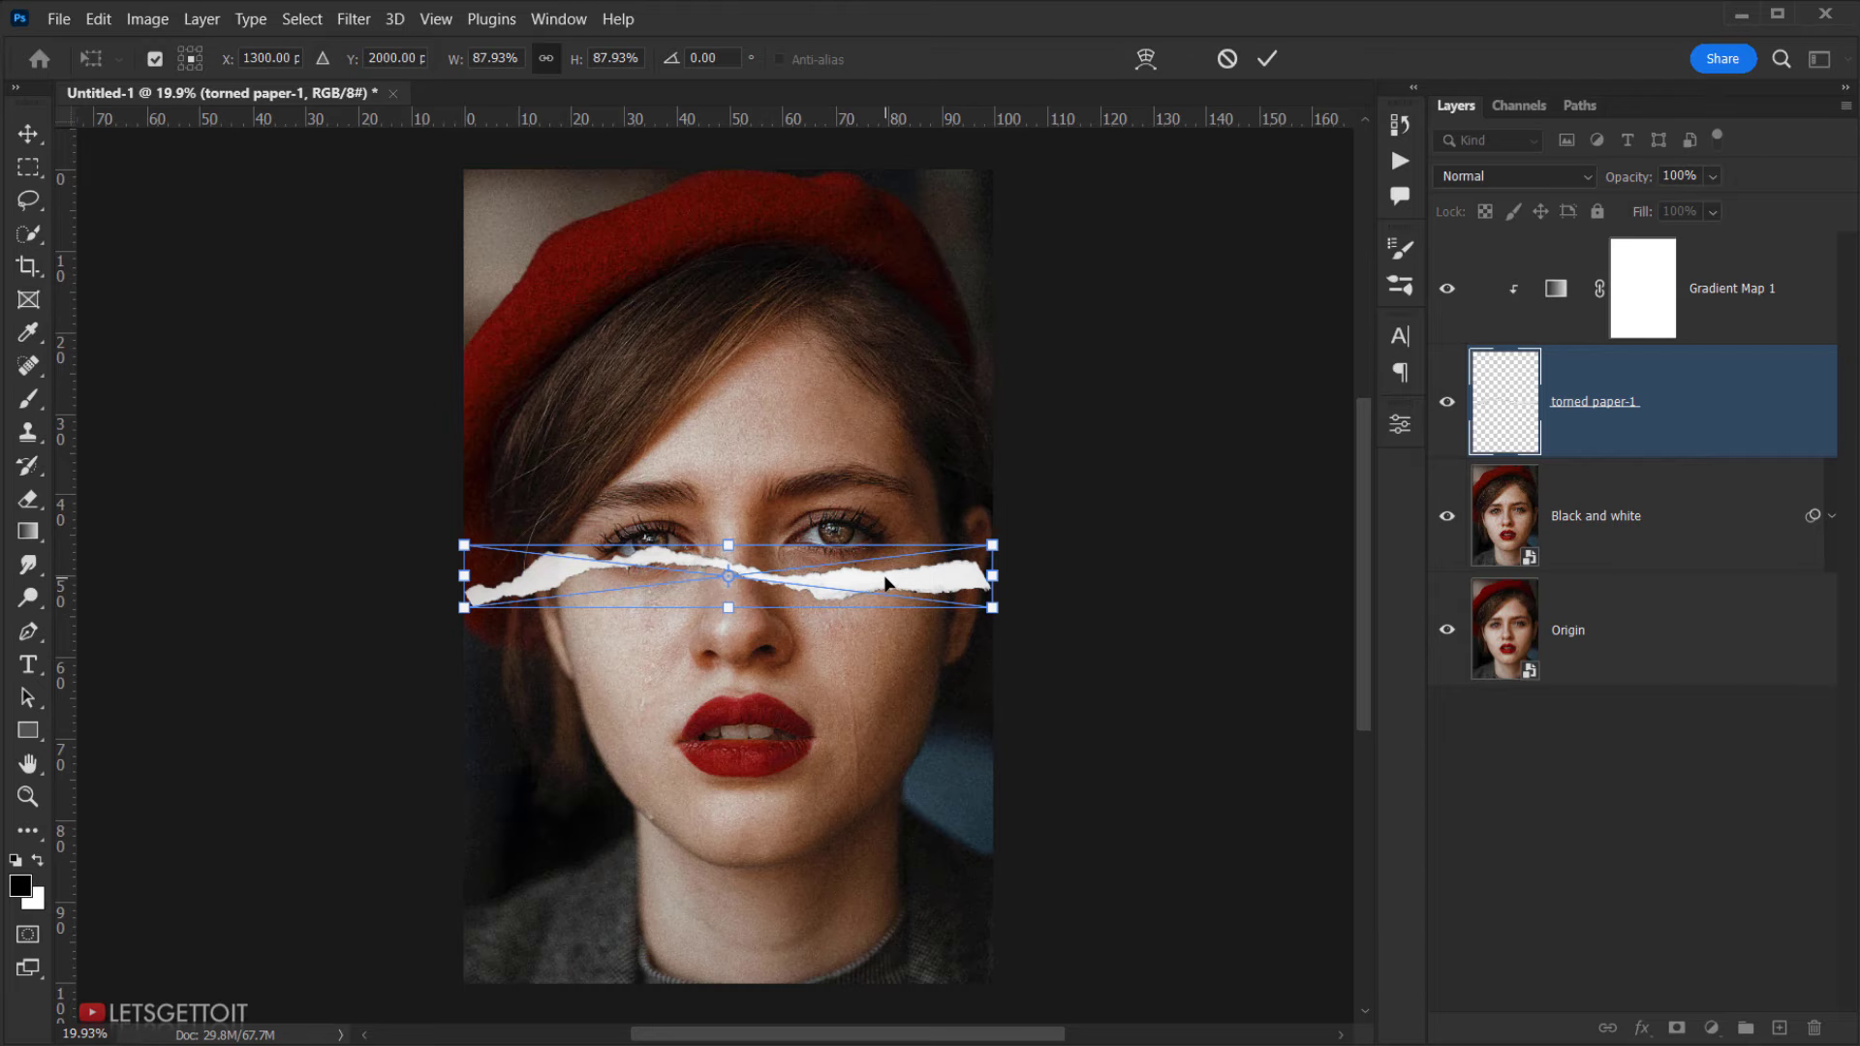
- Scale the torn strip to about 101%, rotate it about -1.6° across the forehead, and move its layer above Gradient Map 1
{"action": "left_click_drag", "start_coordinate": [884, 582], "coordinate": [1019, 430]}
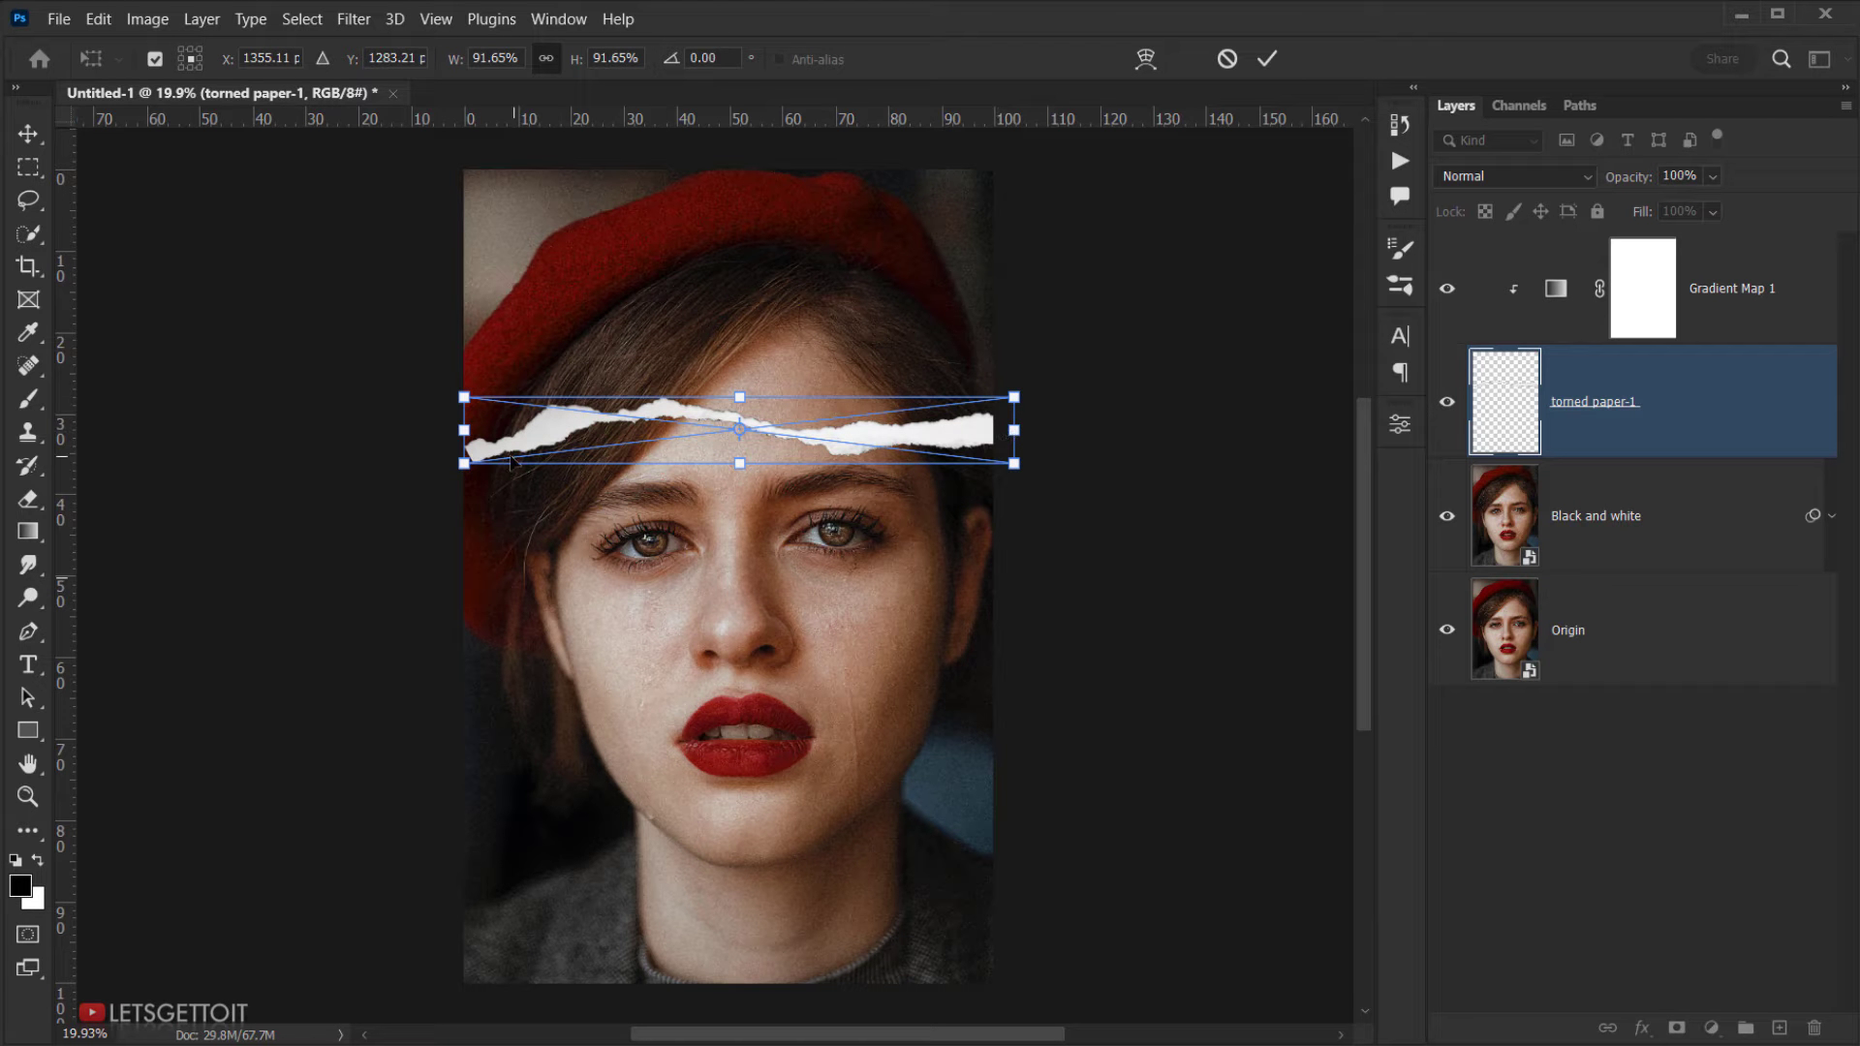
{"action": "left_click_drag", "start_coordinate": [476, 434], "coordinate": [442, 431]}
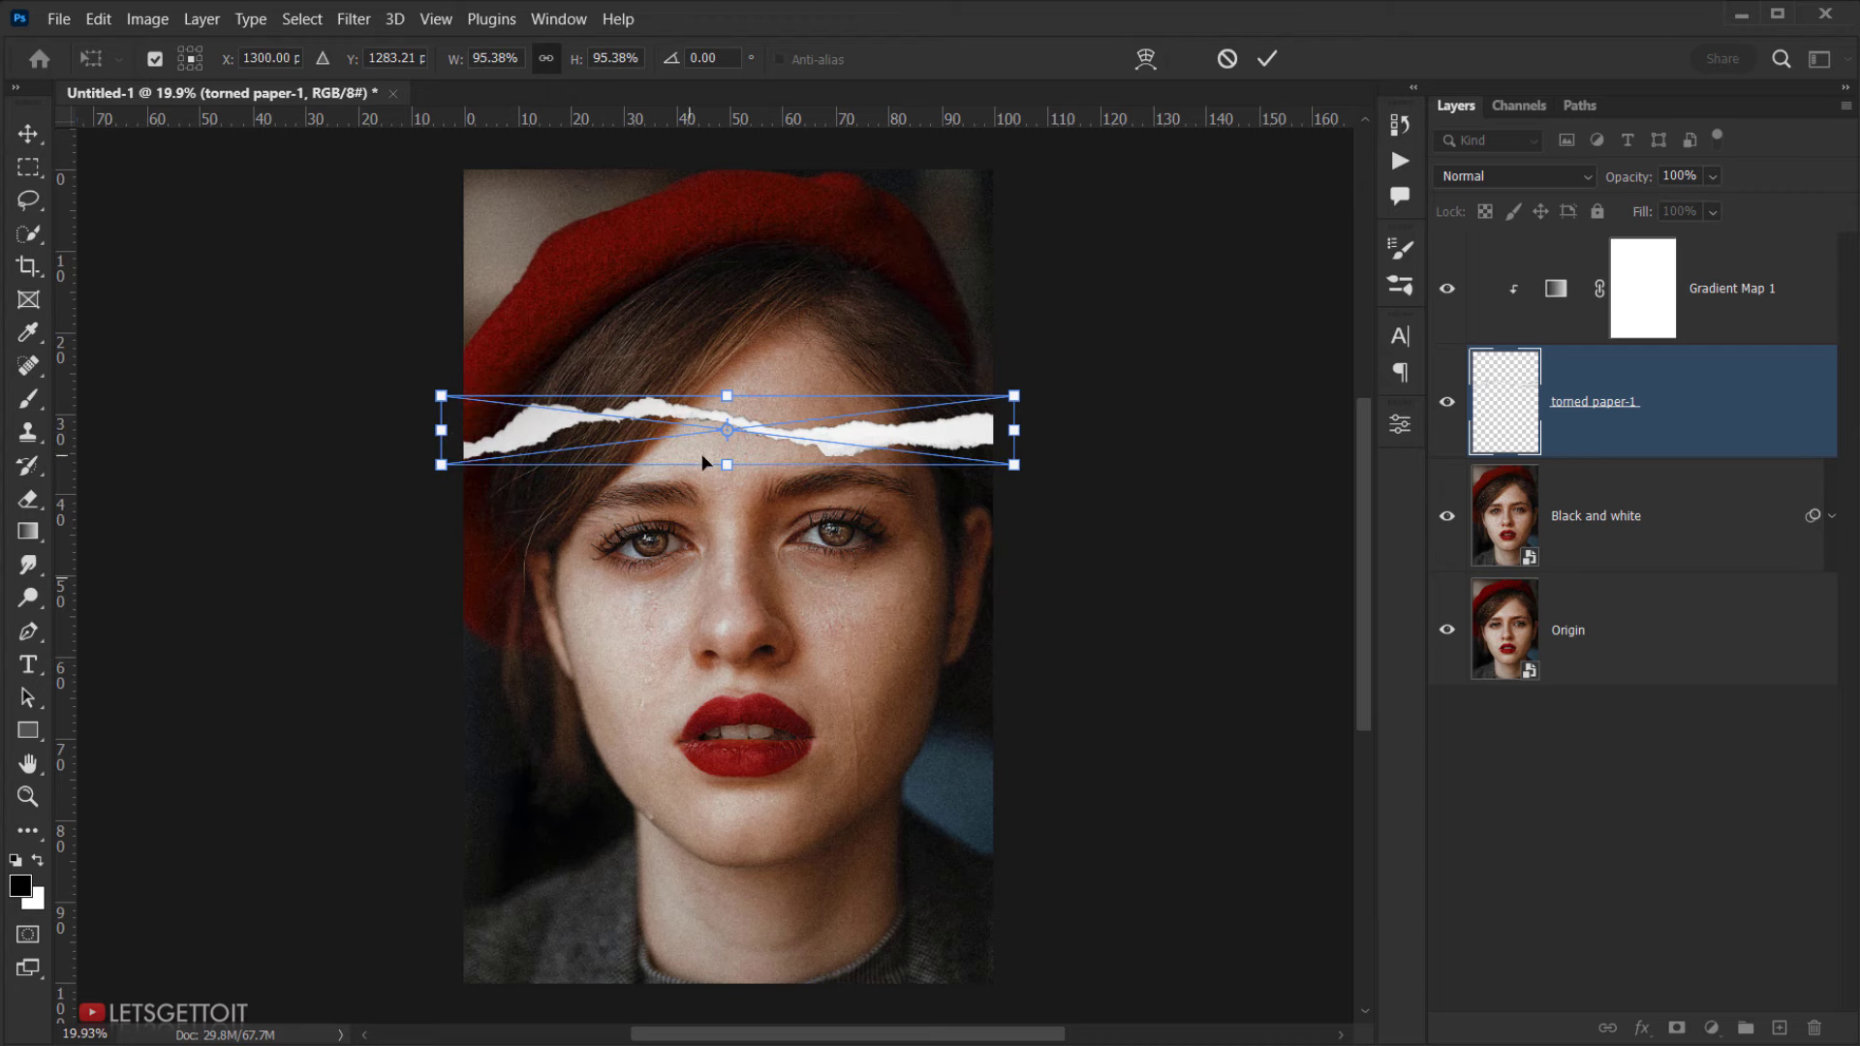
{"action": "left_click_drag", "start_coordinate": [706, 452], "coordinate": [706, 458]}
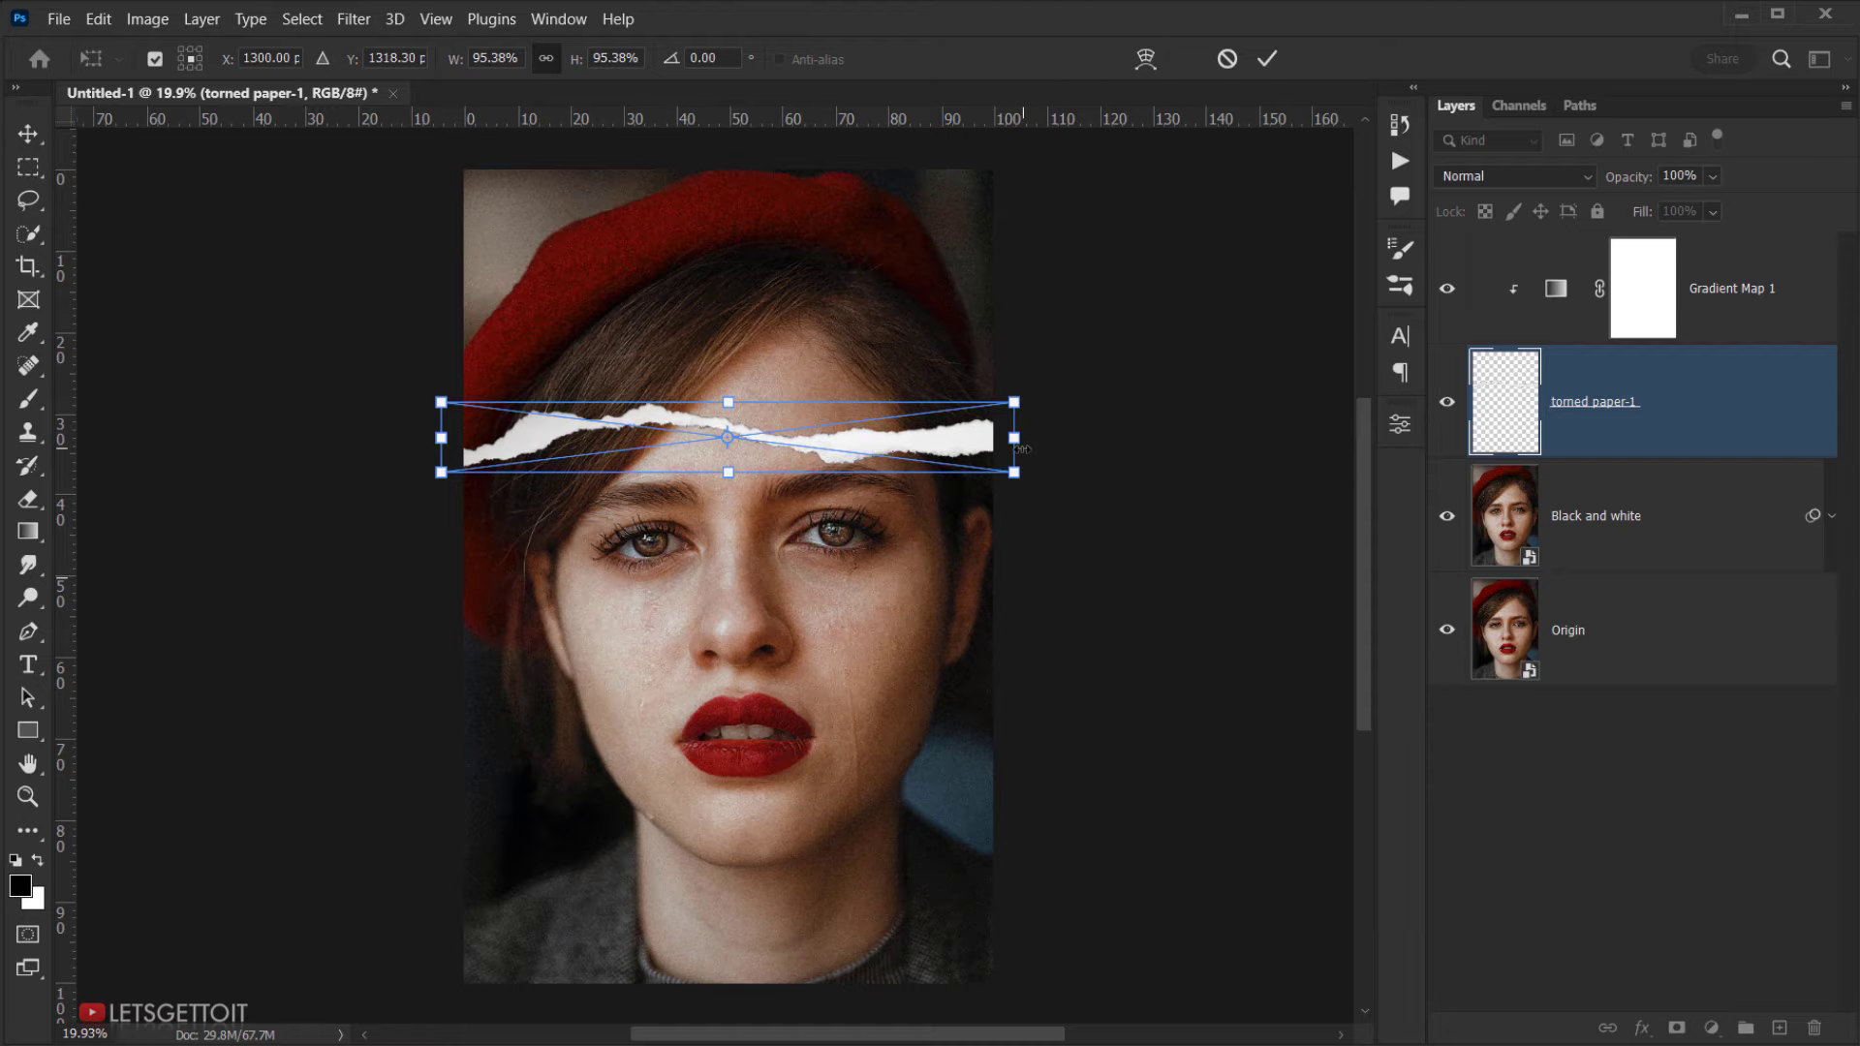
{"action": "left_click_drag", "start_coordinate": [1024, 439], "coordinate": [1048, 438]}
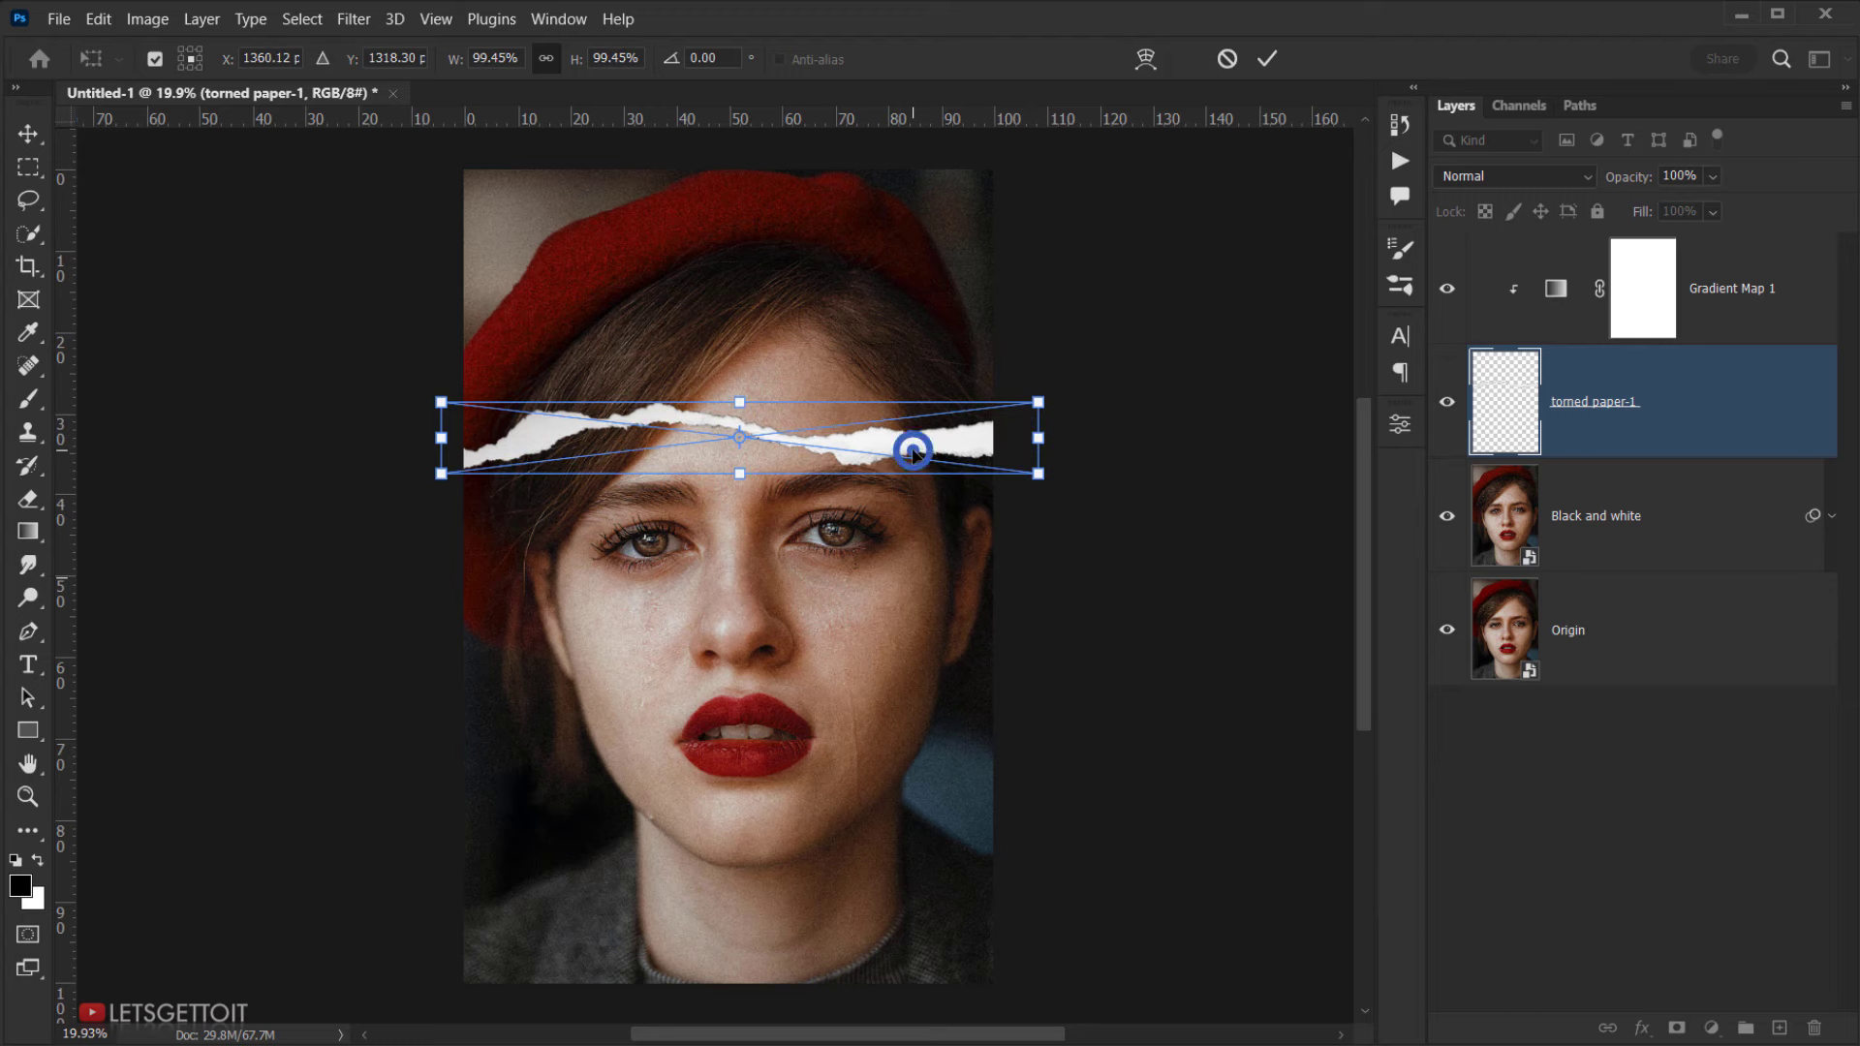
{"action": "left_click_drag", "start_coordinate": [905, 444], "coordinate": [920, 454]}
{"action": "left_click_drag", "start_coordinate": [456, 442], "coordinate": [435, 443]}
{"action": "left_click_drag", "start_coordinate": [1170, 456], "coordinate": [1170, 446]}
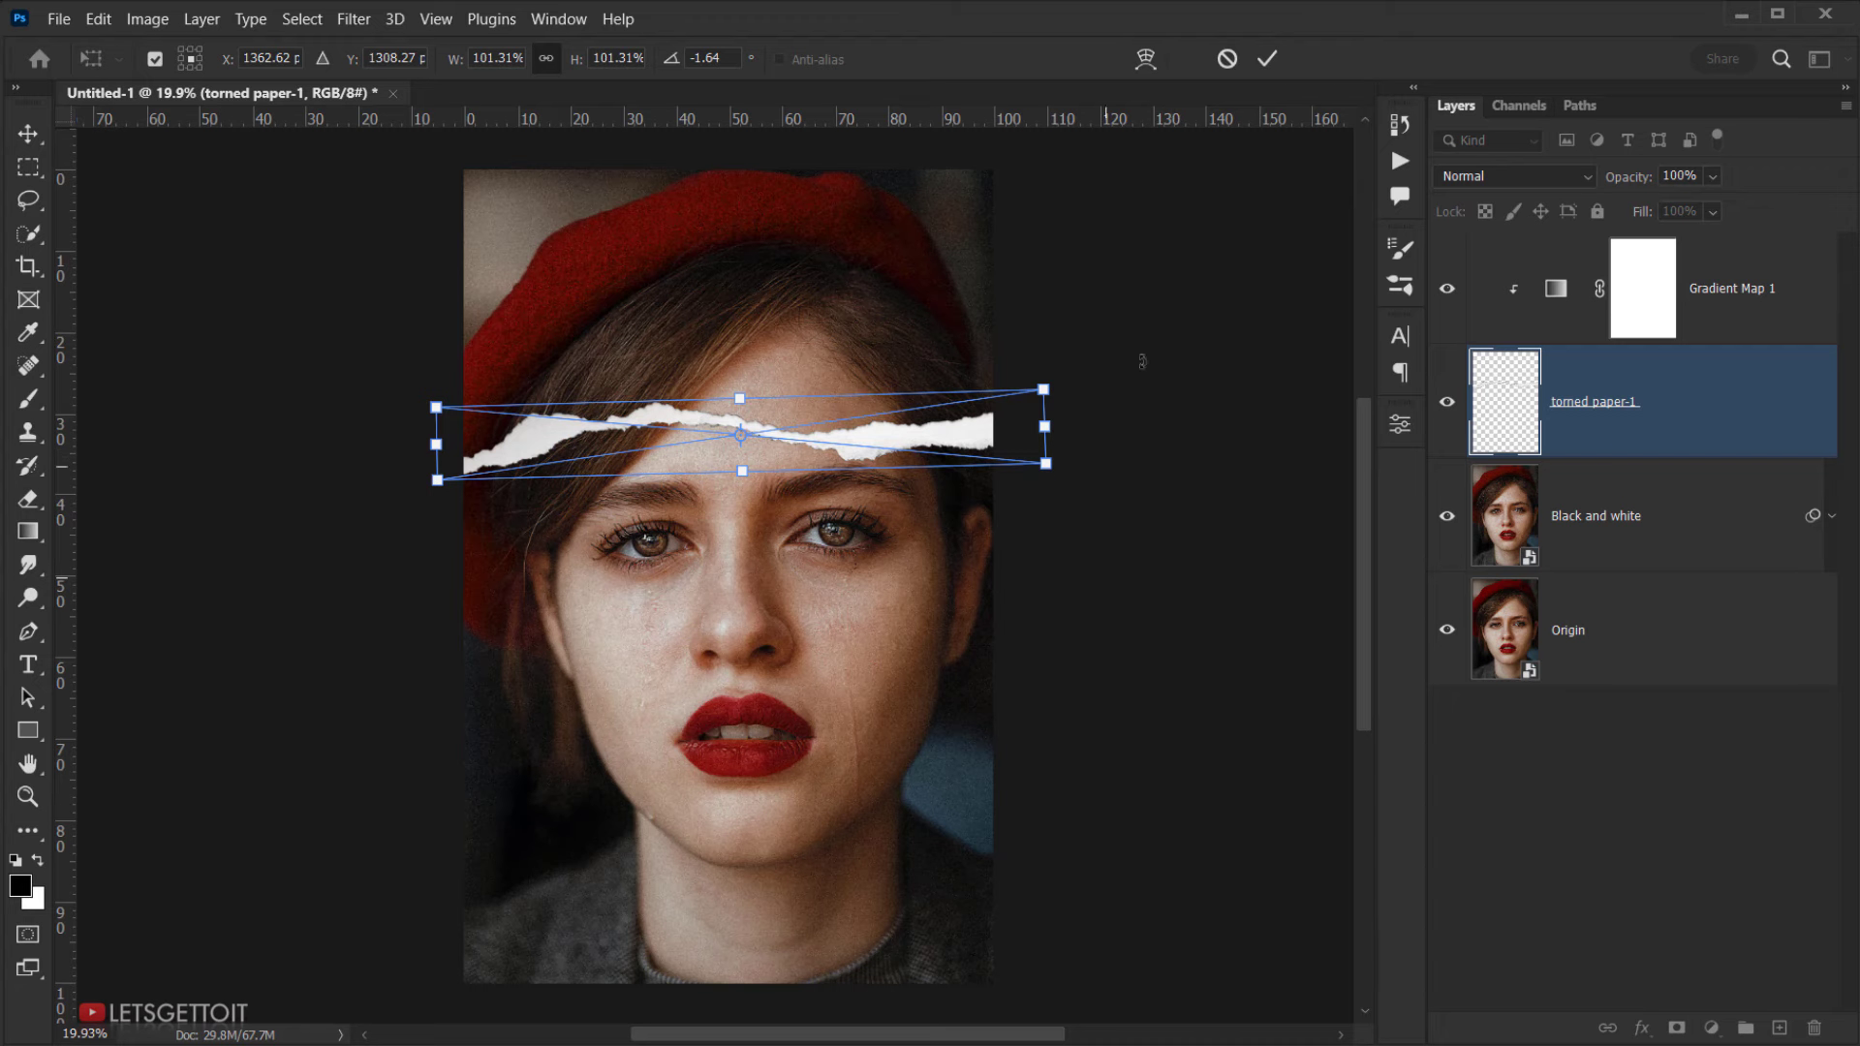
{"action": "left_click", "coordinate": [1265, 60]}
{"action": "left_click_drag", "start_coordinate": [1702, 427], "coordinate": [1668, 312]}
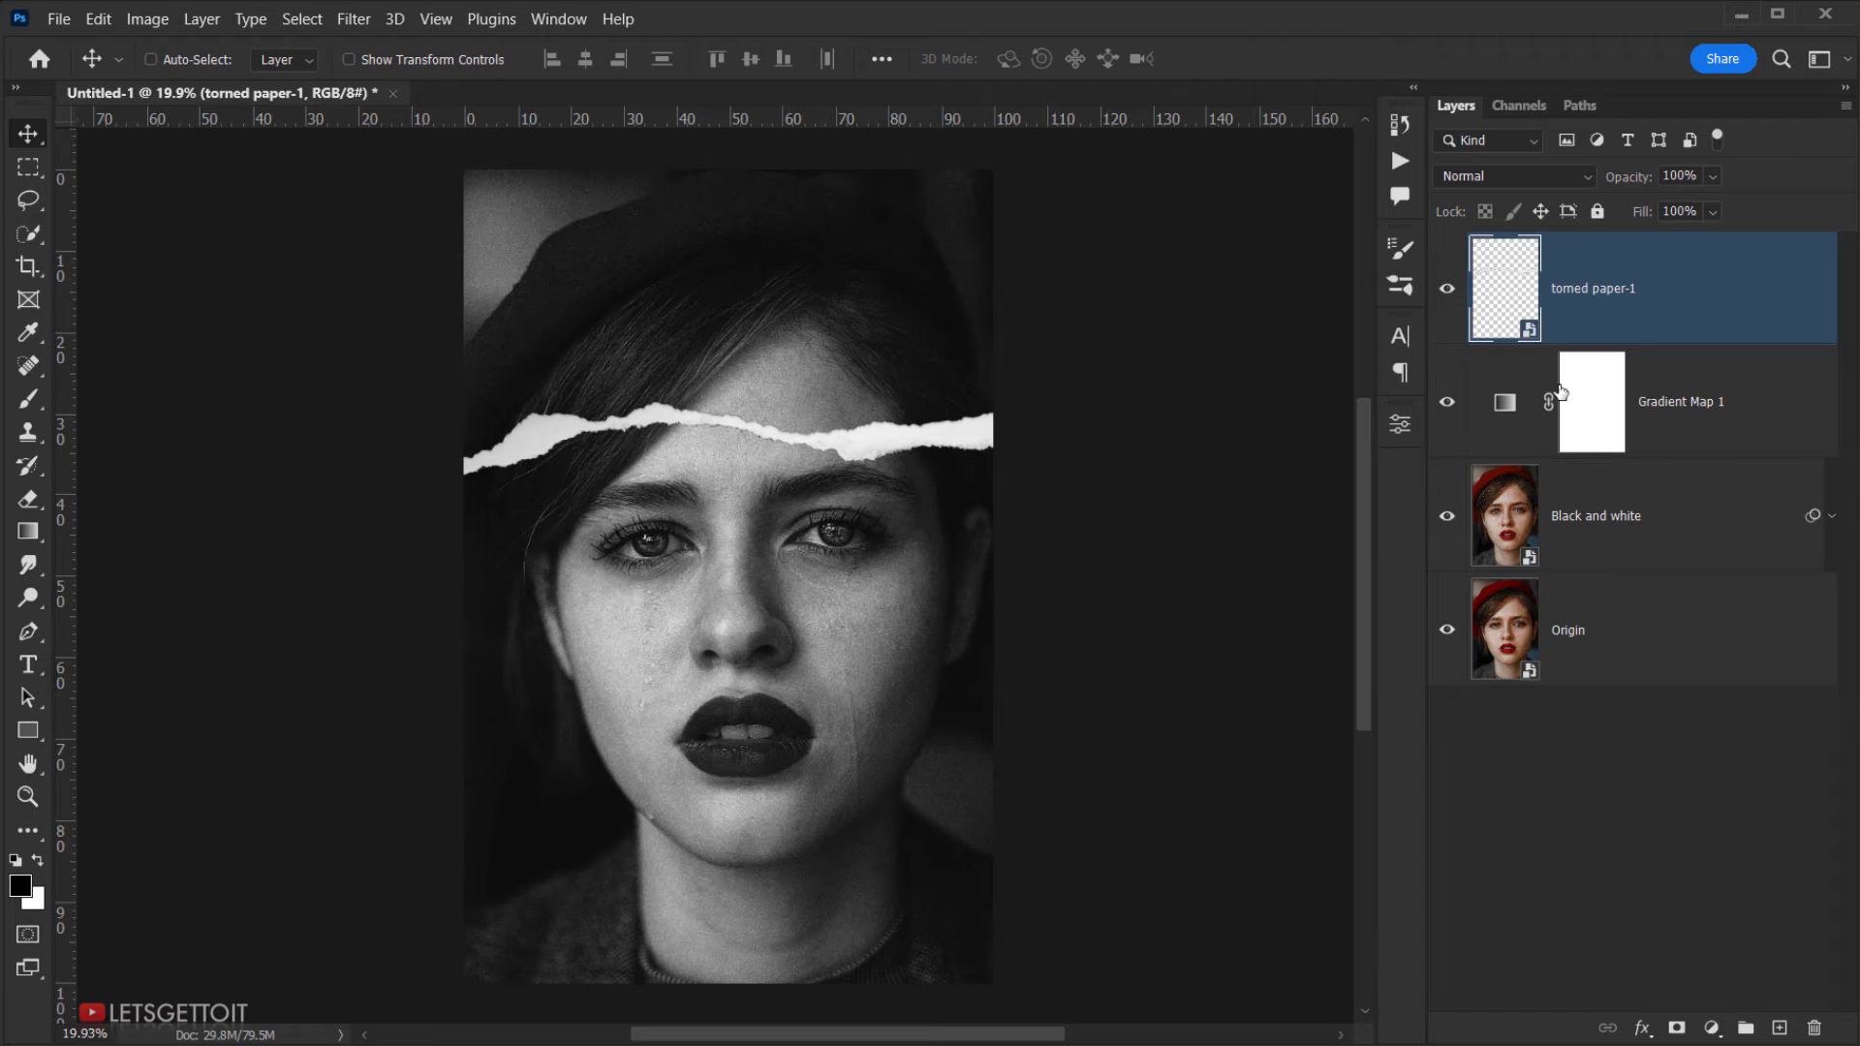
- Add a layer mask to the Black and white layer and clip Gradient Map 1 to it again
{"action": "left_click", "coordinate": [1613, 521]}
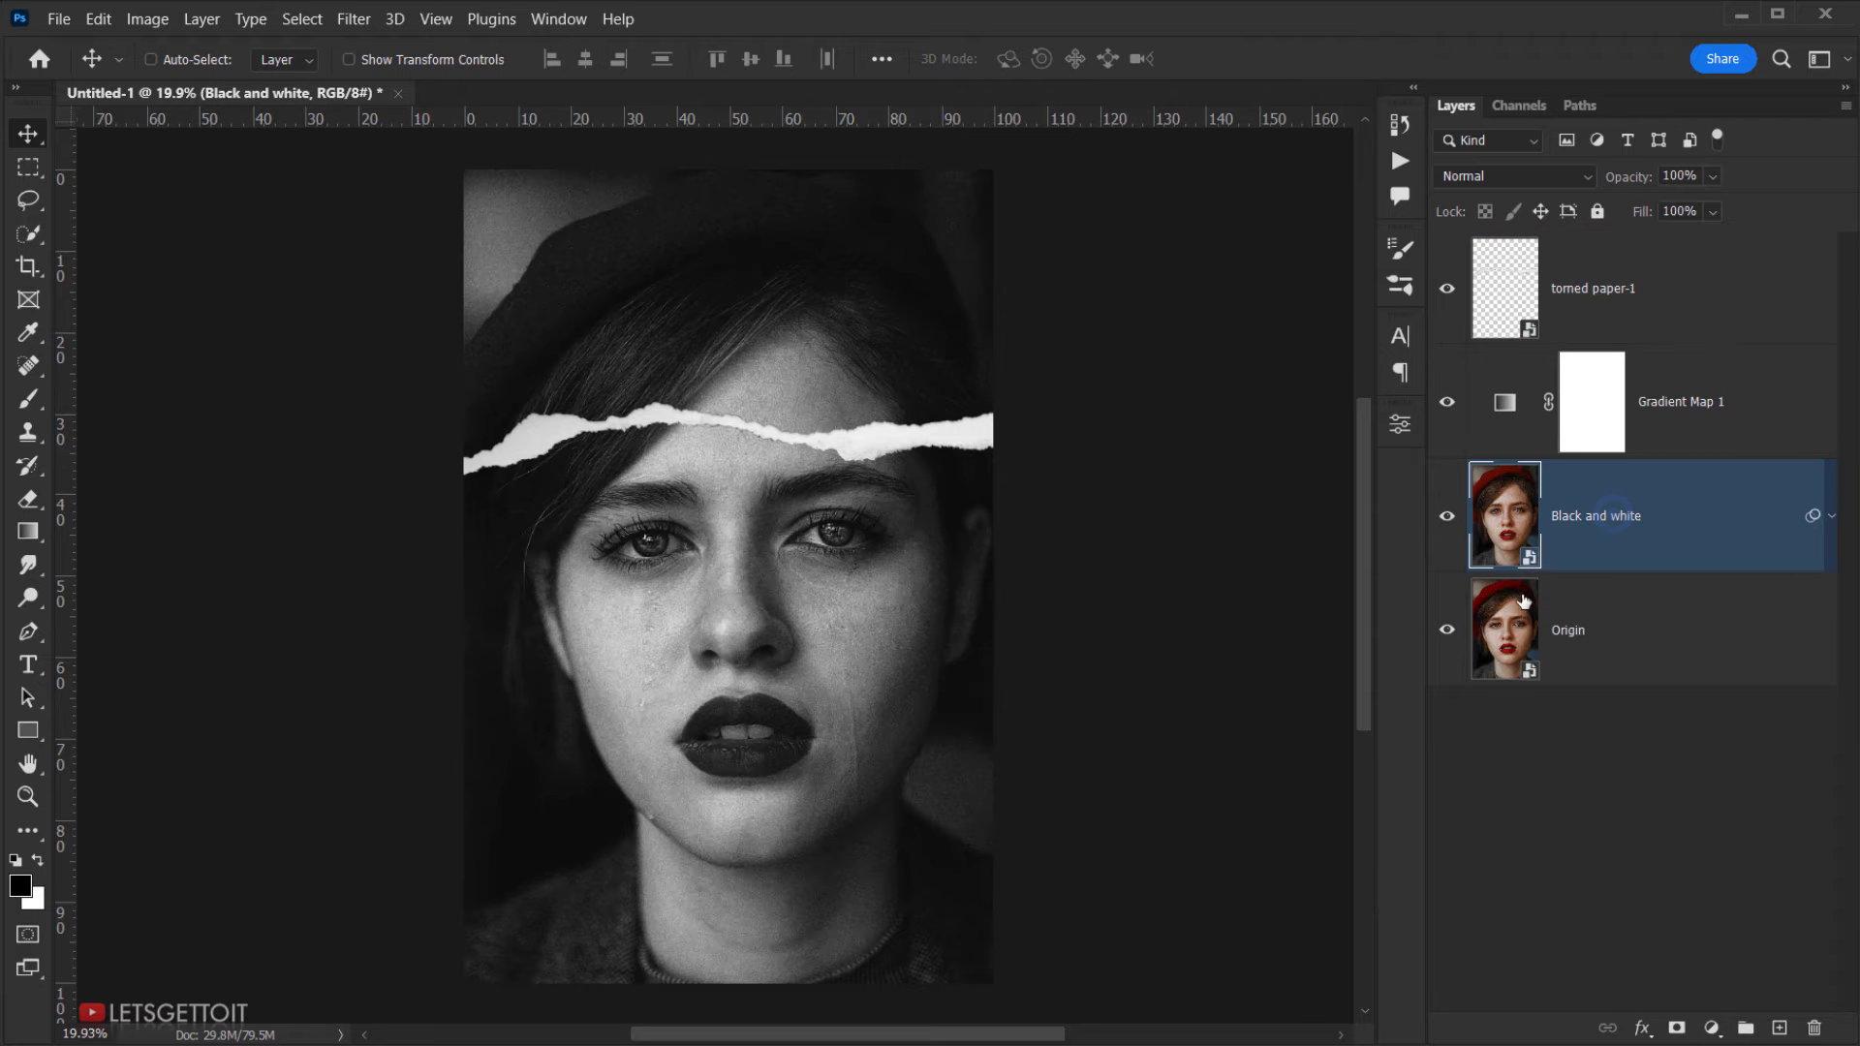
{"action": "left_click", "coordinate": [1676, 1027]}
{"action": "left_click", "coordinate": [1593, 459], "text": "alt"}
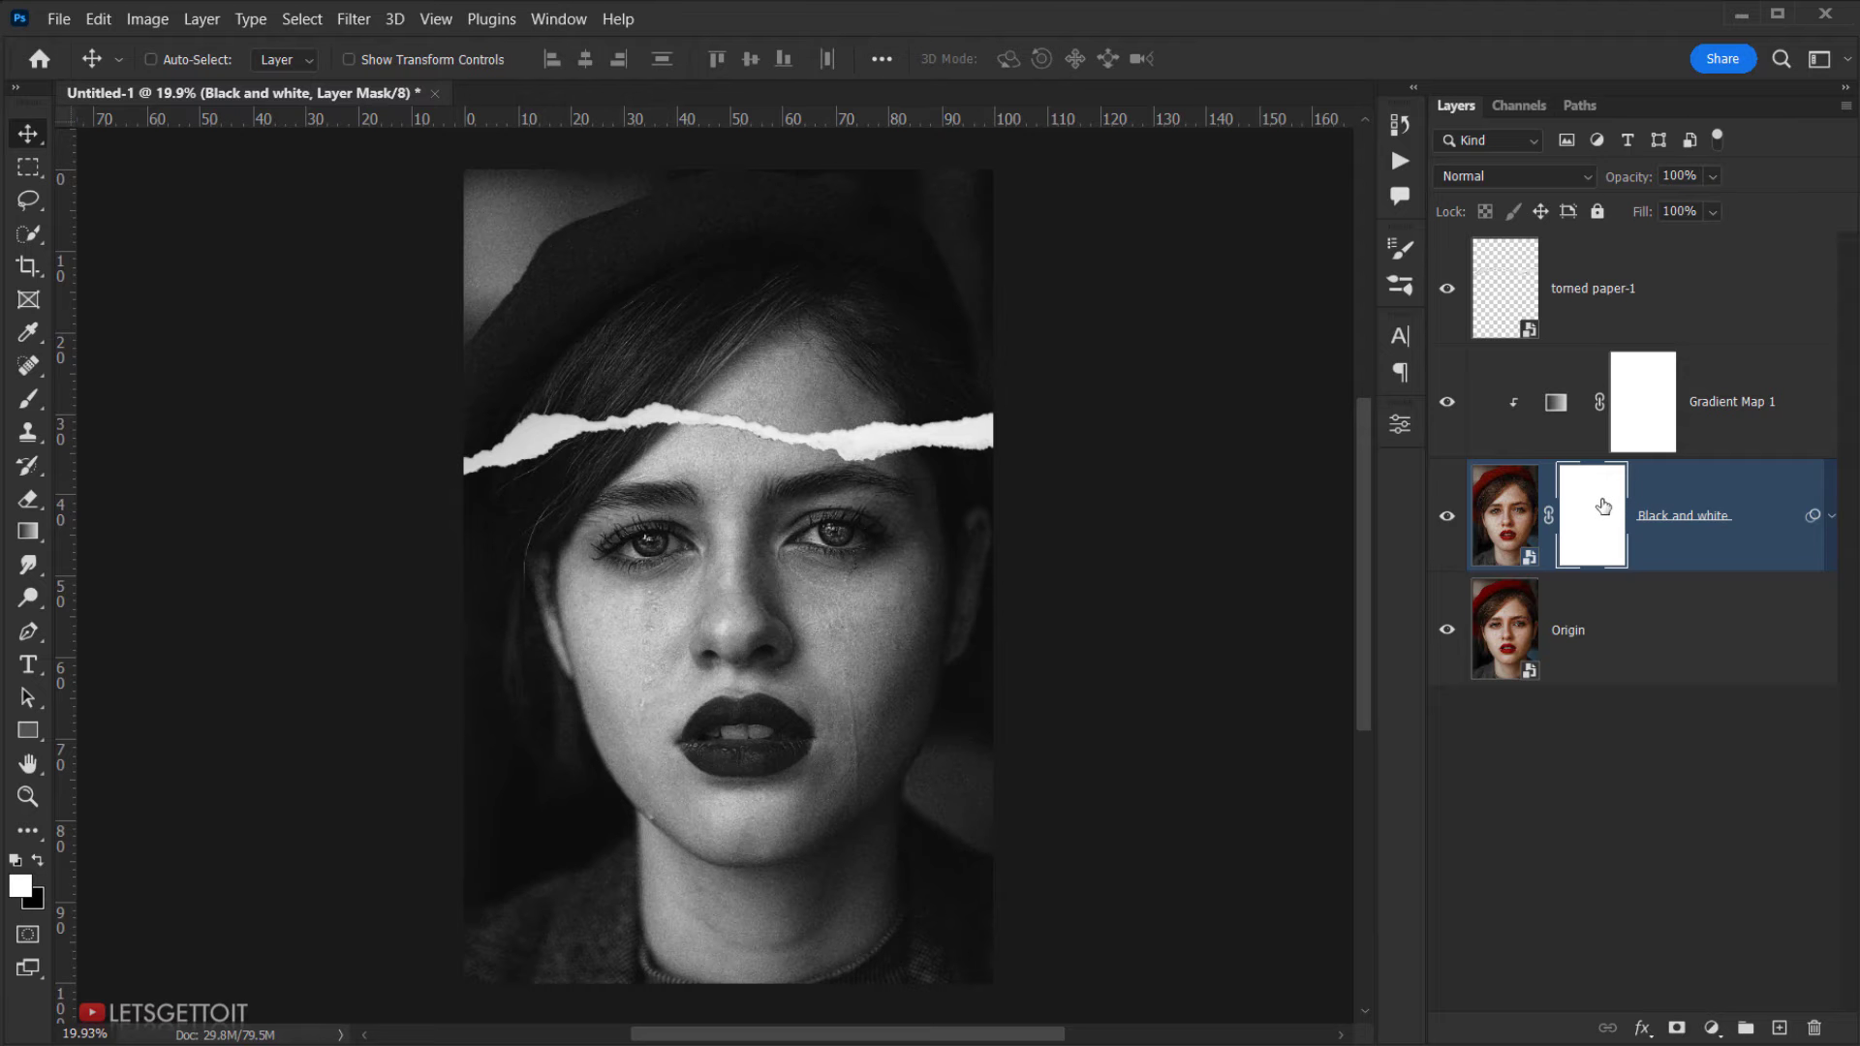
- Paint black on the Black and white mask along the torn strip's upper edge with a 240 px hard brush
{"action": "left_click", "coordinate": [37, 406]}
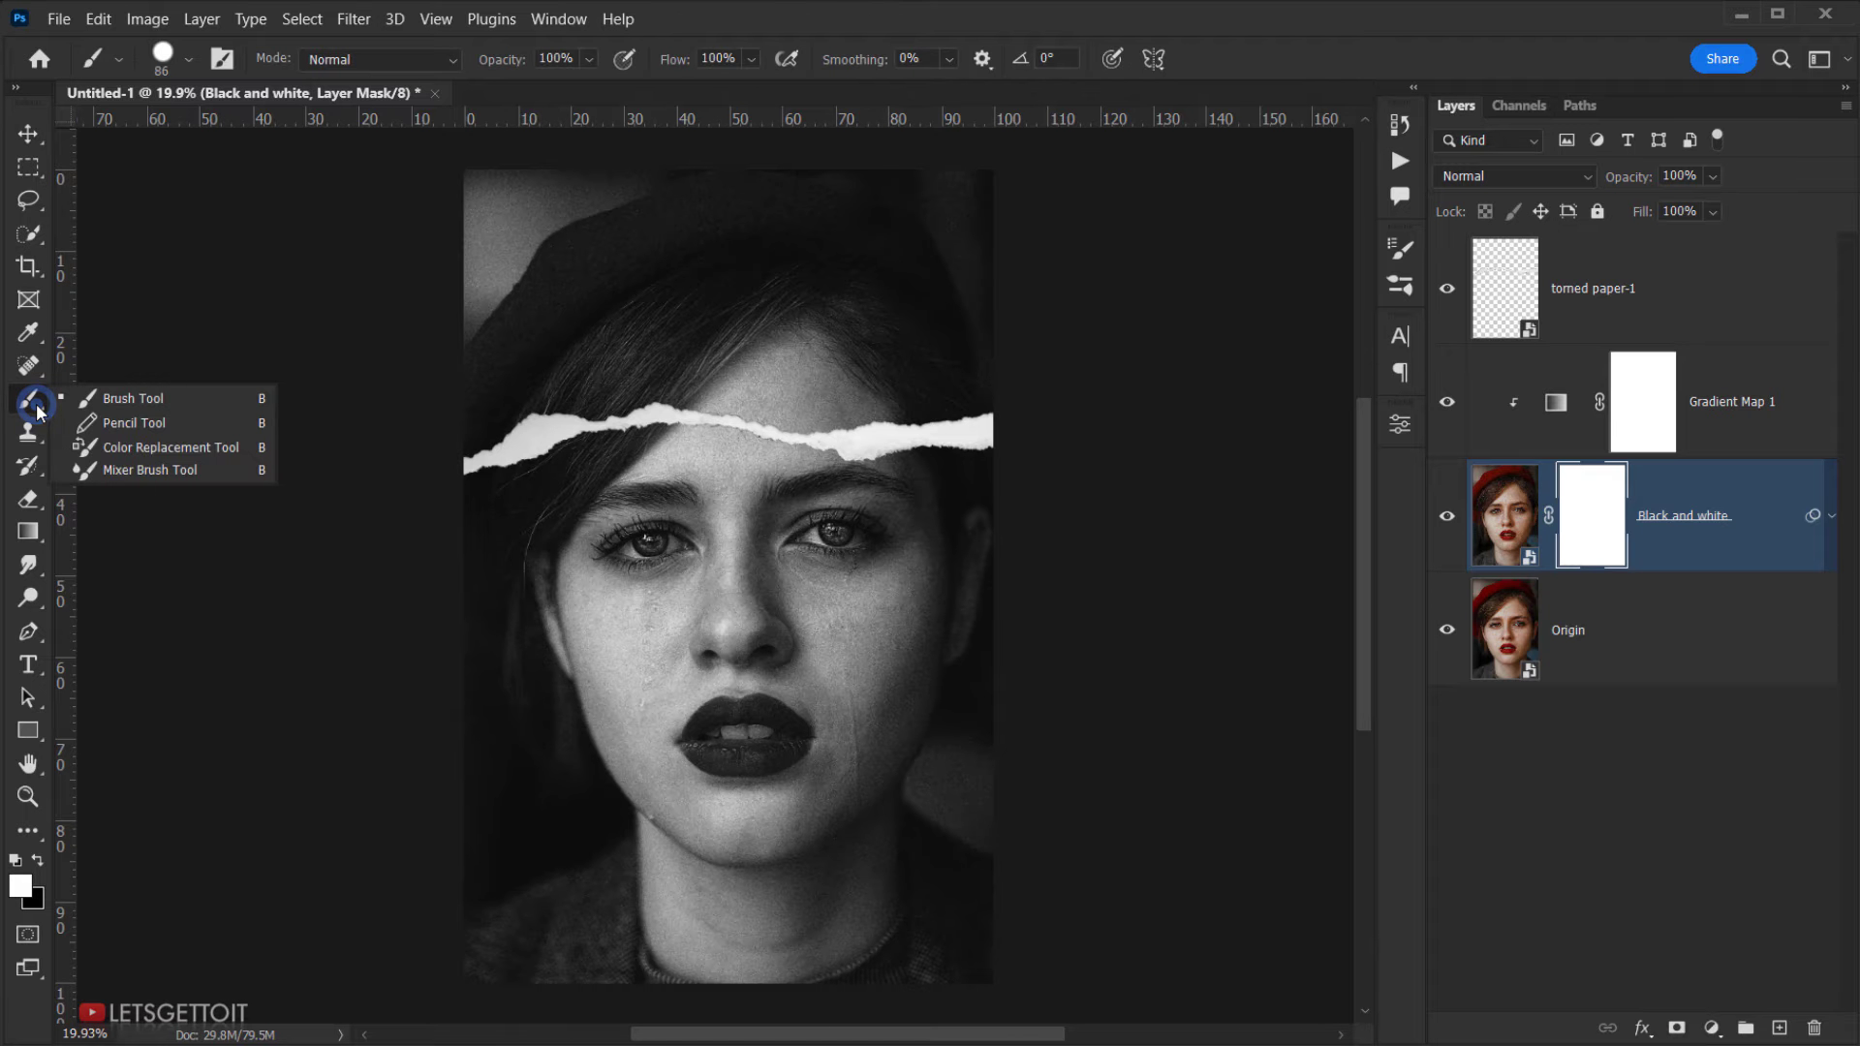
{"action": "left_click", "coordinate": [103, 397]}
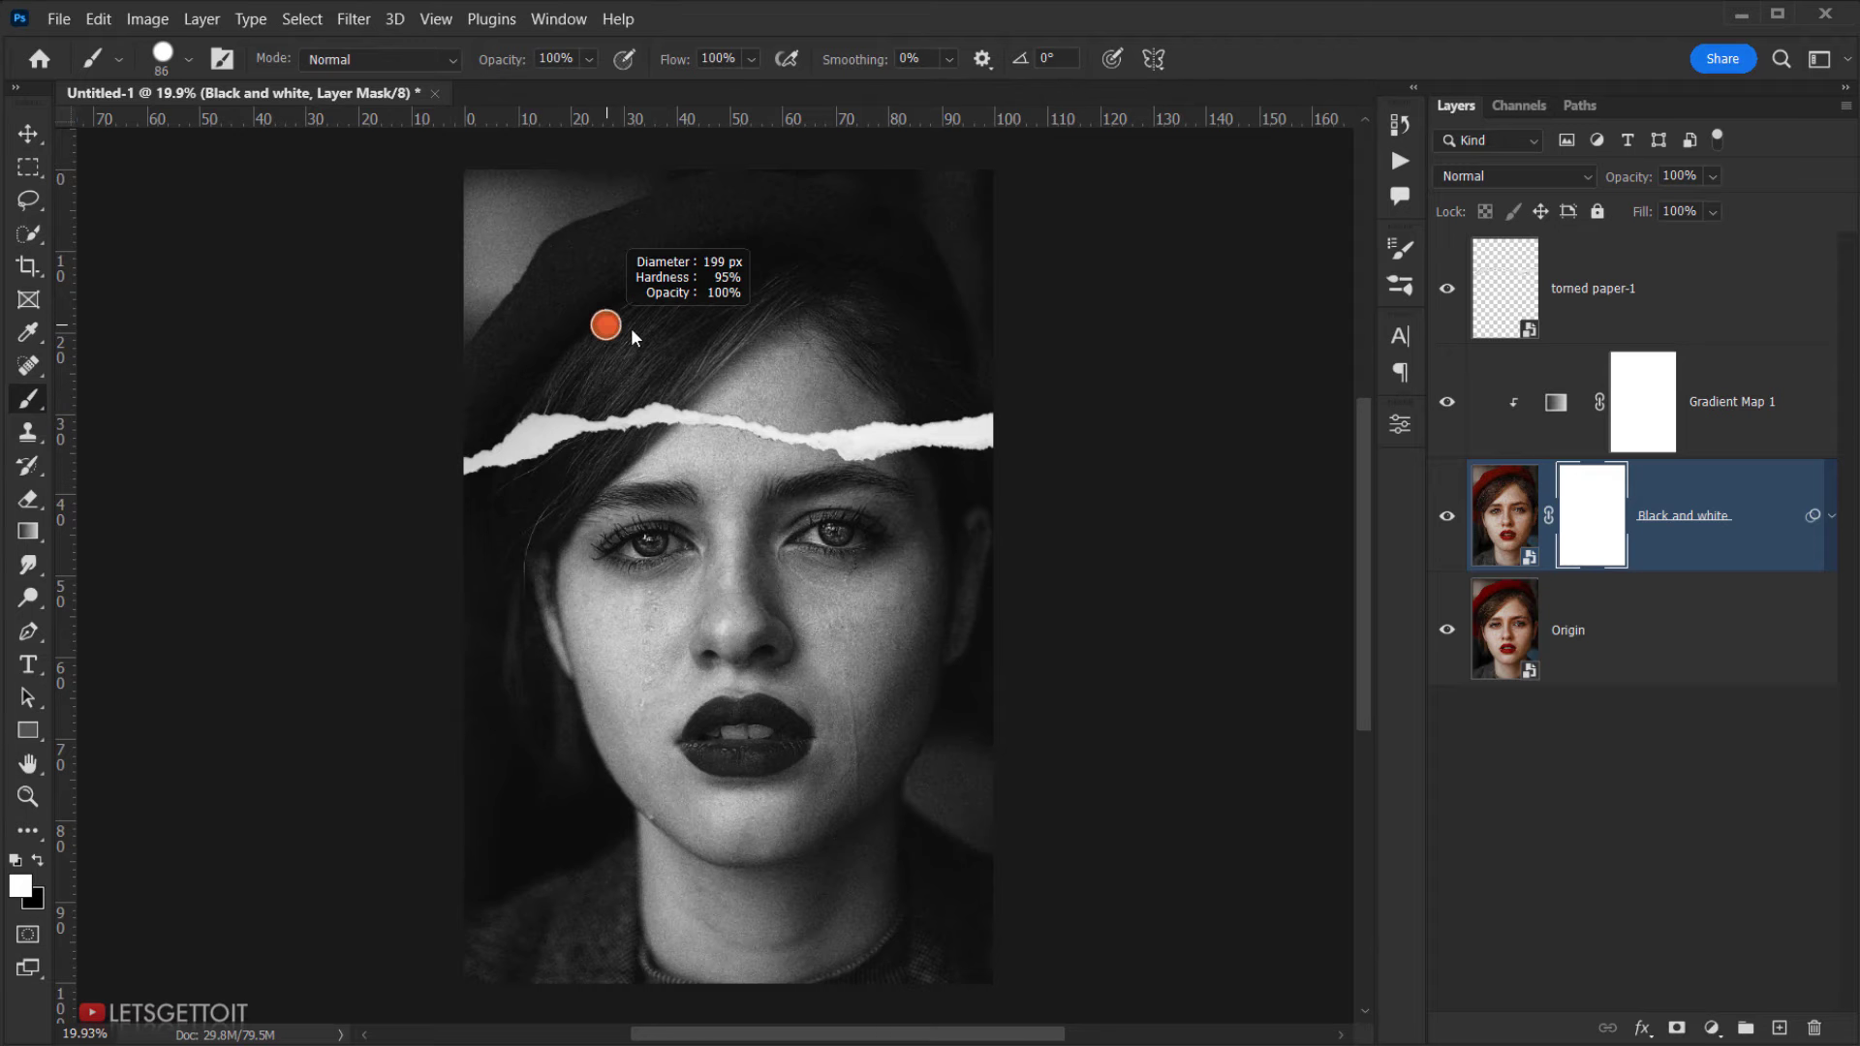
{"action": "scroll", "coordinate": [513, 396], "scroll_direction": "up", "scroll_amount": 9}
{"action": "left_click_drag", "start_coordinate": [480, 421], "coordinate": [447, 429]}
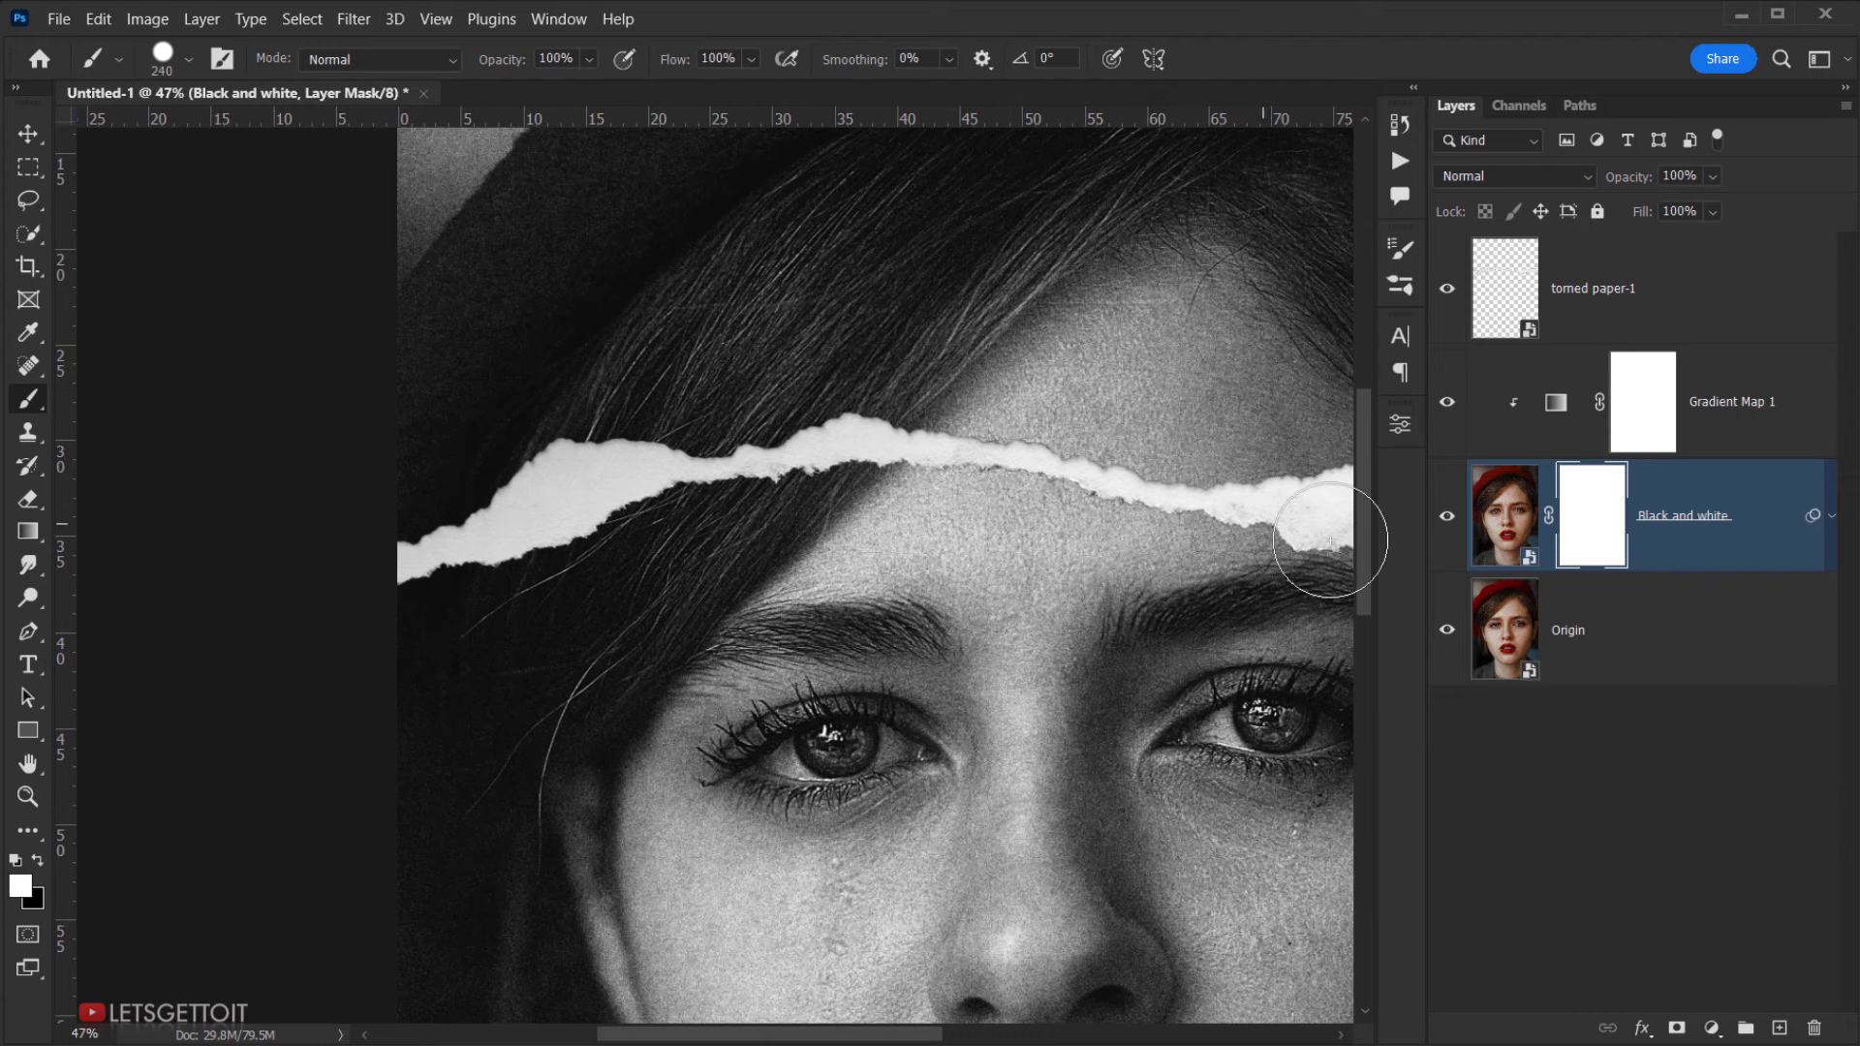
{"action": "left_click", "coordinate": [38, 861]}
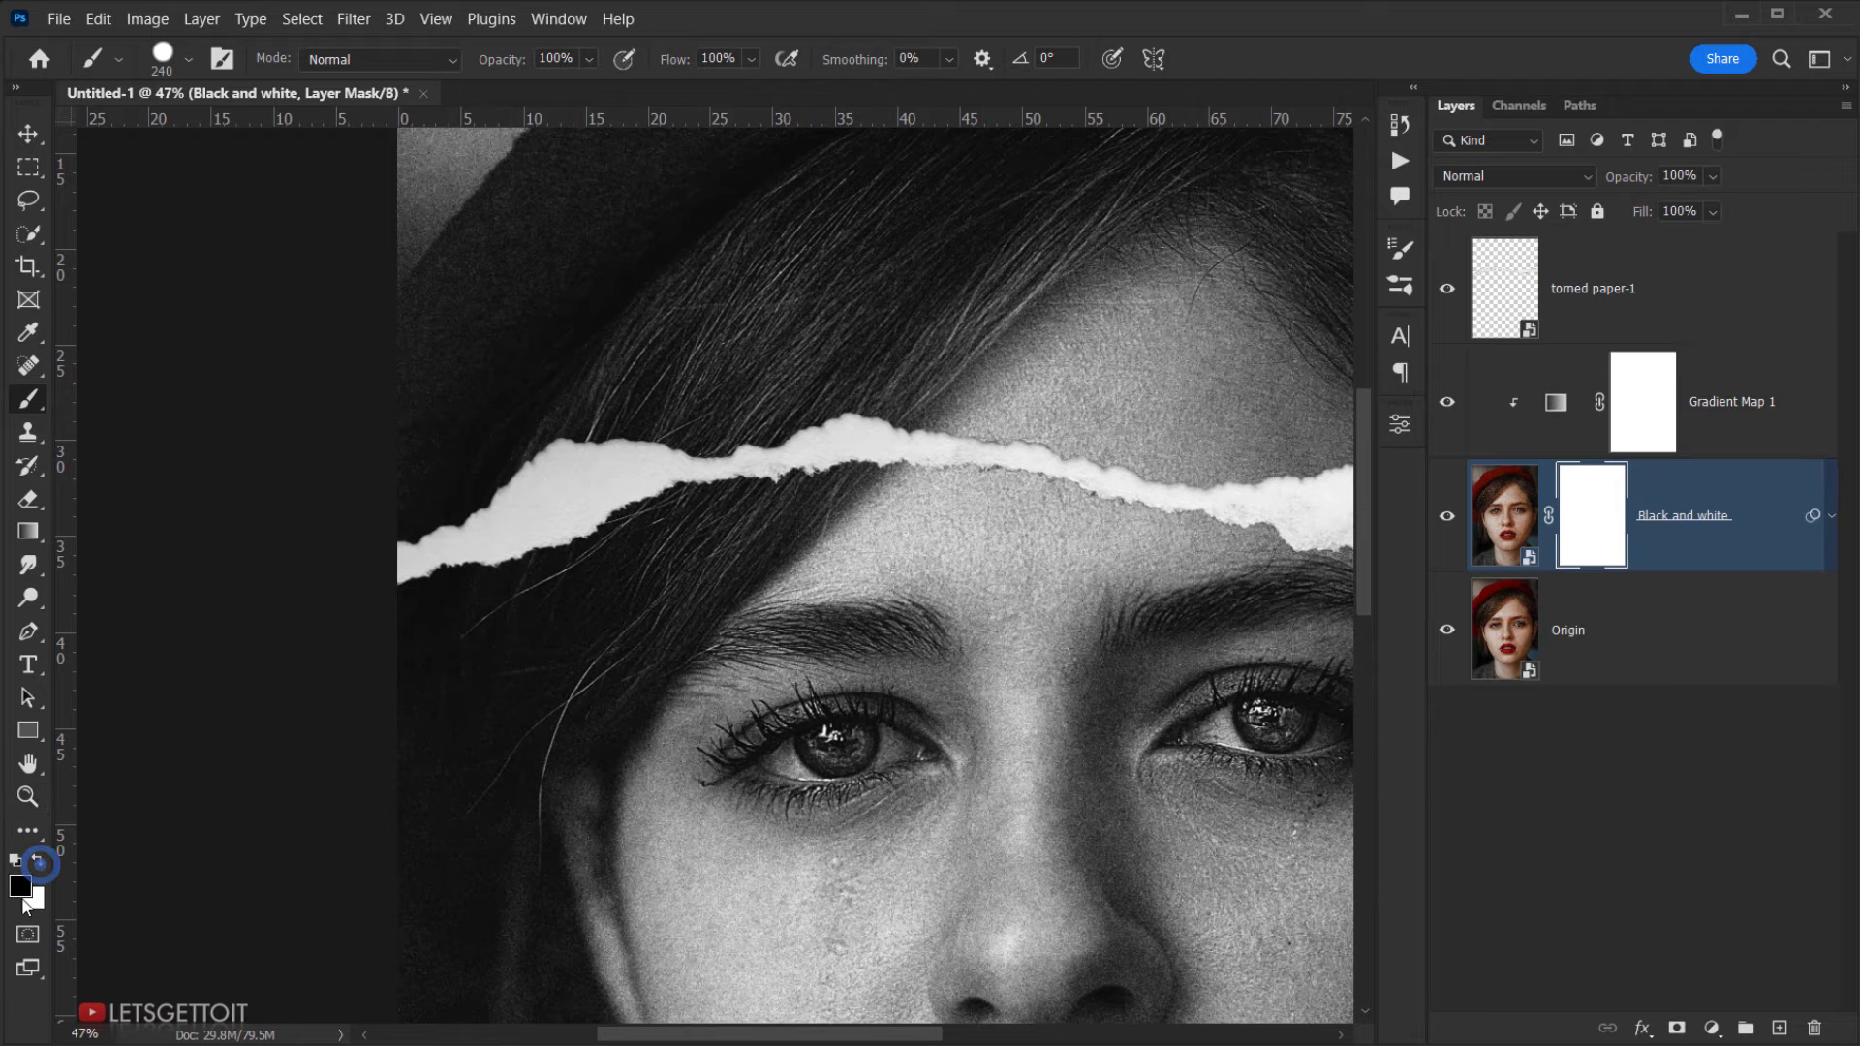
{"action": "left_click", "coordinate": [559, 58]}
{"action": "left_click_drag", "start_coordinate": [994, 298], "coordinate": [829, 427]}
{"action": "mouse_move", "coordinate": [228, 630]}
{"action": "left_mouse_down"}
{"action": "mouse_move", "coordinate": [426, 539]}
{"action": "mouse_move", "coordinate": [279, 587]}
{"action": "mouse_move", "coordinate": [624, 548]}
{"action": "mouse_move", "coordinate": [577, 536]}
{"action": "mouse_move", "coordinate": [783, 526]}
{"action": "mouse_move", "coordinate": [1033, 537]}
{"action": "mouse_move", "coordinate": [919, 531]}
{"action": "mouse_move", "coordinate": [1067, 569]}
{"action": "mouse_move", "coordinate": [1221, 555]}
{"action": "mouse_move", "coordinate": [599, 505]}
{"action": "mouse_move", "coordinate": [601, 462]}
{"action": "mouse_move", "coordinate": [808, 443]}
{"action": "left_mouse_up"}
{"action": "key", "text": "x"}
{"action": "left_click", "coordinate": [653, 638]}
{"action": "key", "text": "x"}
- Enlarge the brush to 354 px and mask out the rest of the black-and-white area above the torn strip
{"action": "scroll", "coordinate": [601, 450], "scroll_direction": "down", "scroll_amount": 4}
{"action": "right_click", "coordinate": [622, 459], "text": "alt"}
{"action": "left_click_drag", "start_coordinate": [649, 244], "coordinate": [760, 510]}
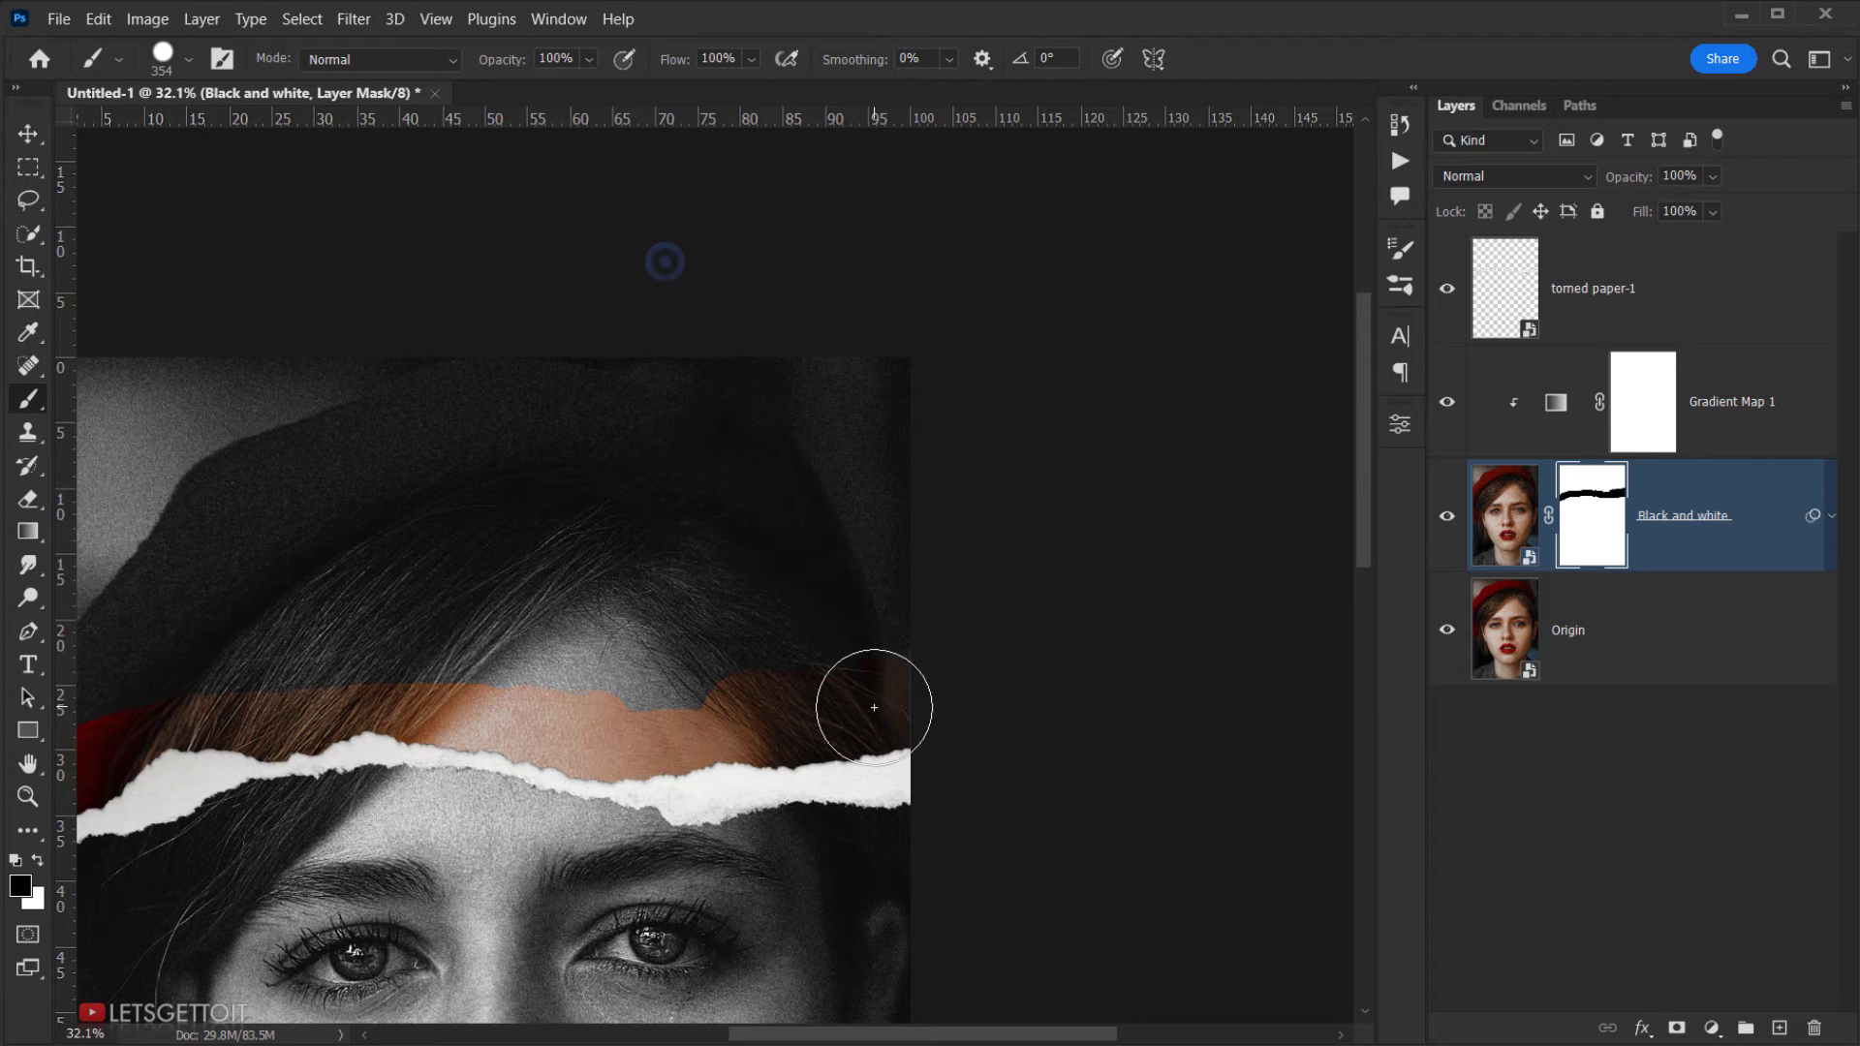
{"action": "mouse_move", "coordinate": [643, 469]}
{"action": "left_mouse_down"}
{"action": "mouse_move", "coordinate": [726, 427]}
{"action": "mouse_move", "coordinate": [714, 636]}
{"action": "mouse_move", "coordinate": [664, 660]}
{"action": "left_mouse_up"}
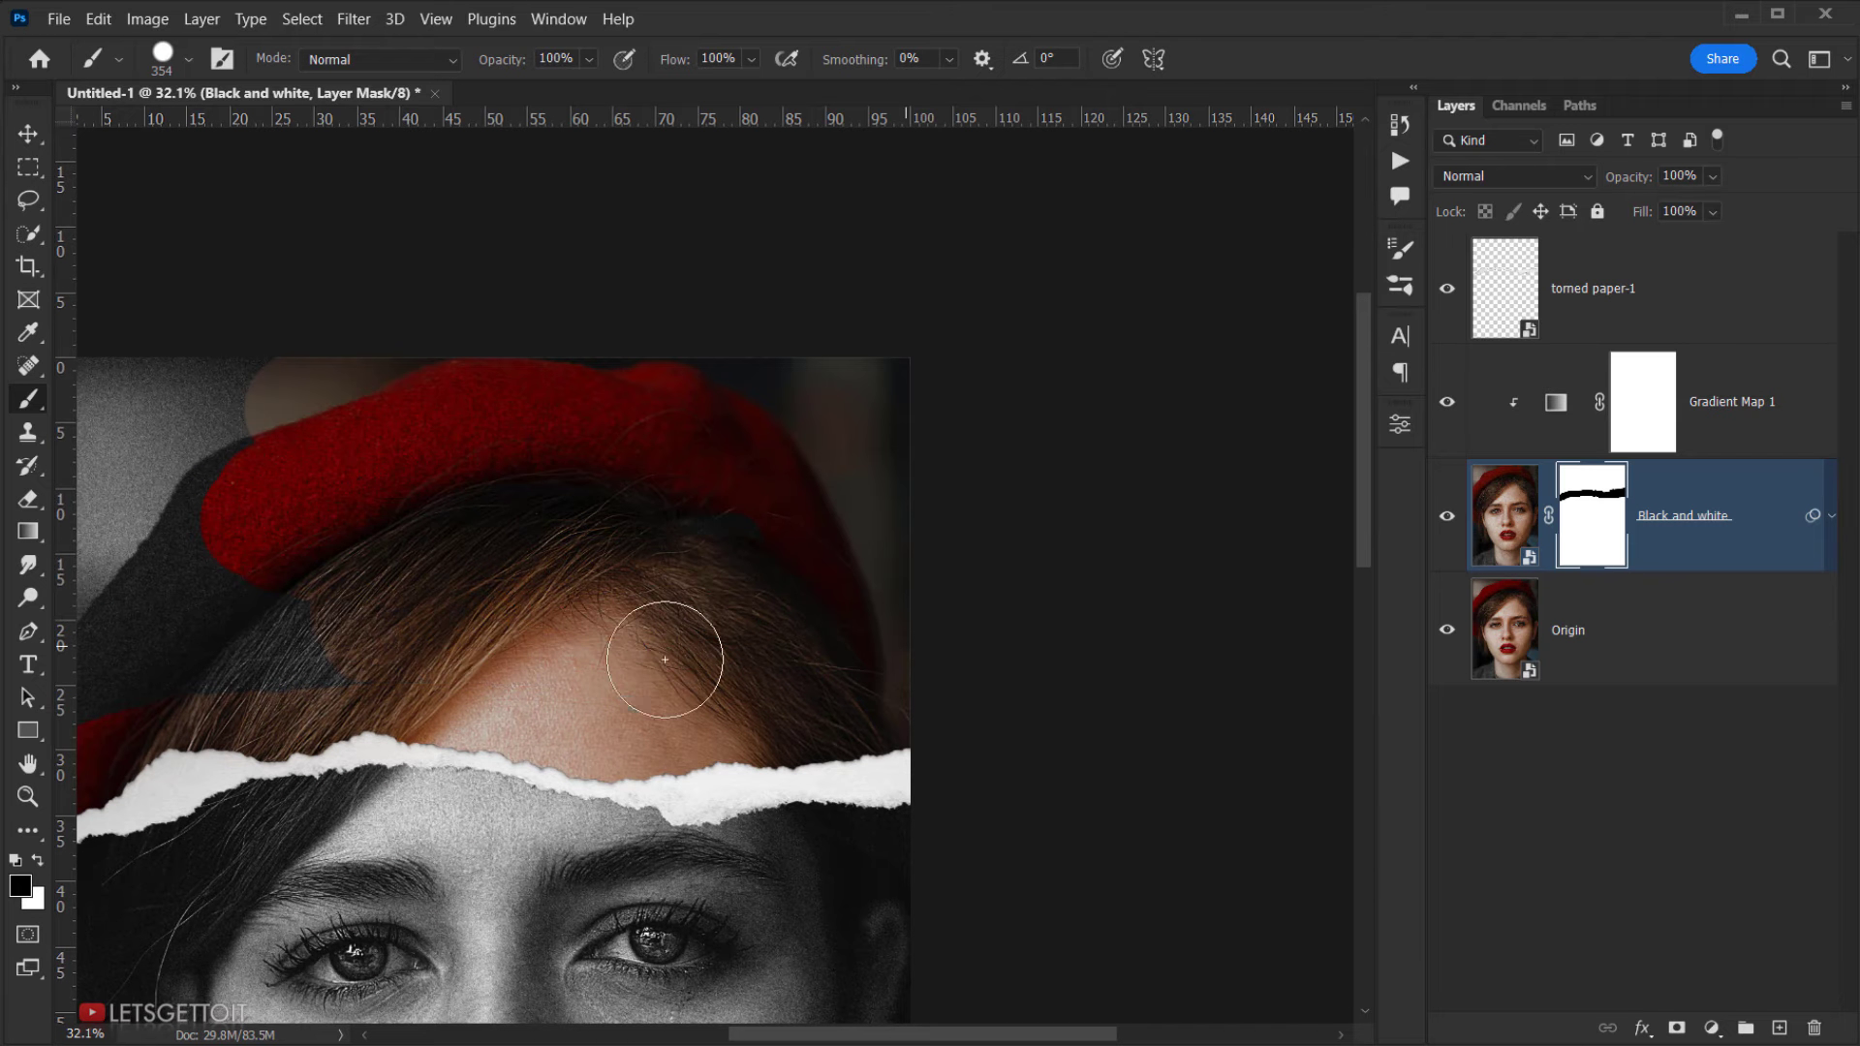
{"action": "left_click_drag", "start_coordinate": [579, 511], "coordinate": [1082, 379]}
{"action": "mouse_move", "coordinate": [843, 478]}
{"action": "left_mouse_down"}
{"action": "mouse_move", "coordinate": [751, 552]}
{"action": "mouse_move", "coordinate": [573, 272]}
{"action": "mouse_move", "coordinate": [603, 436]}
{"action": "mouse_move", "coordinate": [656, 324]}
{"action": "mouse_move", "coordinate": [581, 371]}
{"action": "left_mouse_up"}
{"action": "mouse_move", "coordinate": [551, 338]}
{"action": "left_mouse_down"}
{"action": "mouse_move", "coordinate": [321, 511]}
{"action": "mouse_move", "coordinate": [748, 549]}
{"action": "left_mouse_up"}
{"action": "mouse_move", "coordinate": [290, 572]}
{"action": "left_mouse_down"}
{"action": "mouse_move", "coordinate": [606, 398]}
{"action": "mouse_move", "coordinate": [635, 320]}
{"action": "mouse_move", "coordinate": [614, 432]}
{"action": "left_mouse_up"}
{"action": "scroll", "coordinate": [636, 320], "scroll_direction": "down", "scroll_amount": 5}
{"action": "scroll", "coordinate": [640, 313], "scroll_direction": "down", "scroll_amount": 1}
- Place torned paper-2.png from the Torn Paper folder above the torned paper-1 layer
{"action": "left_click", "coordinate": [1637, 291]}
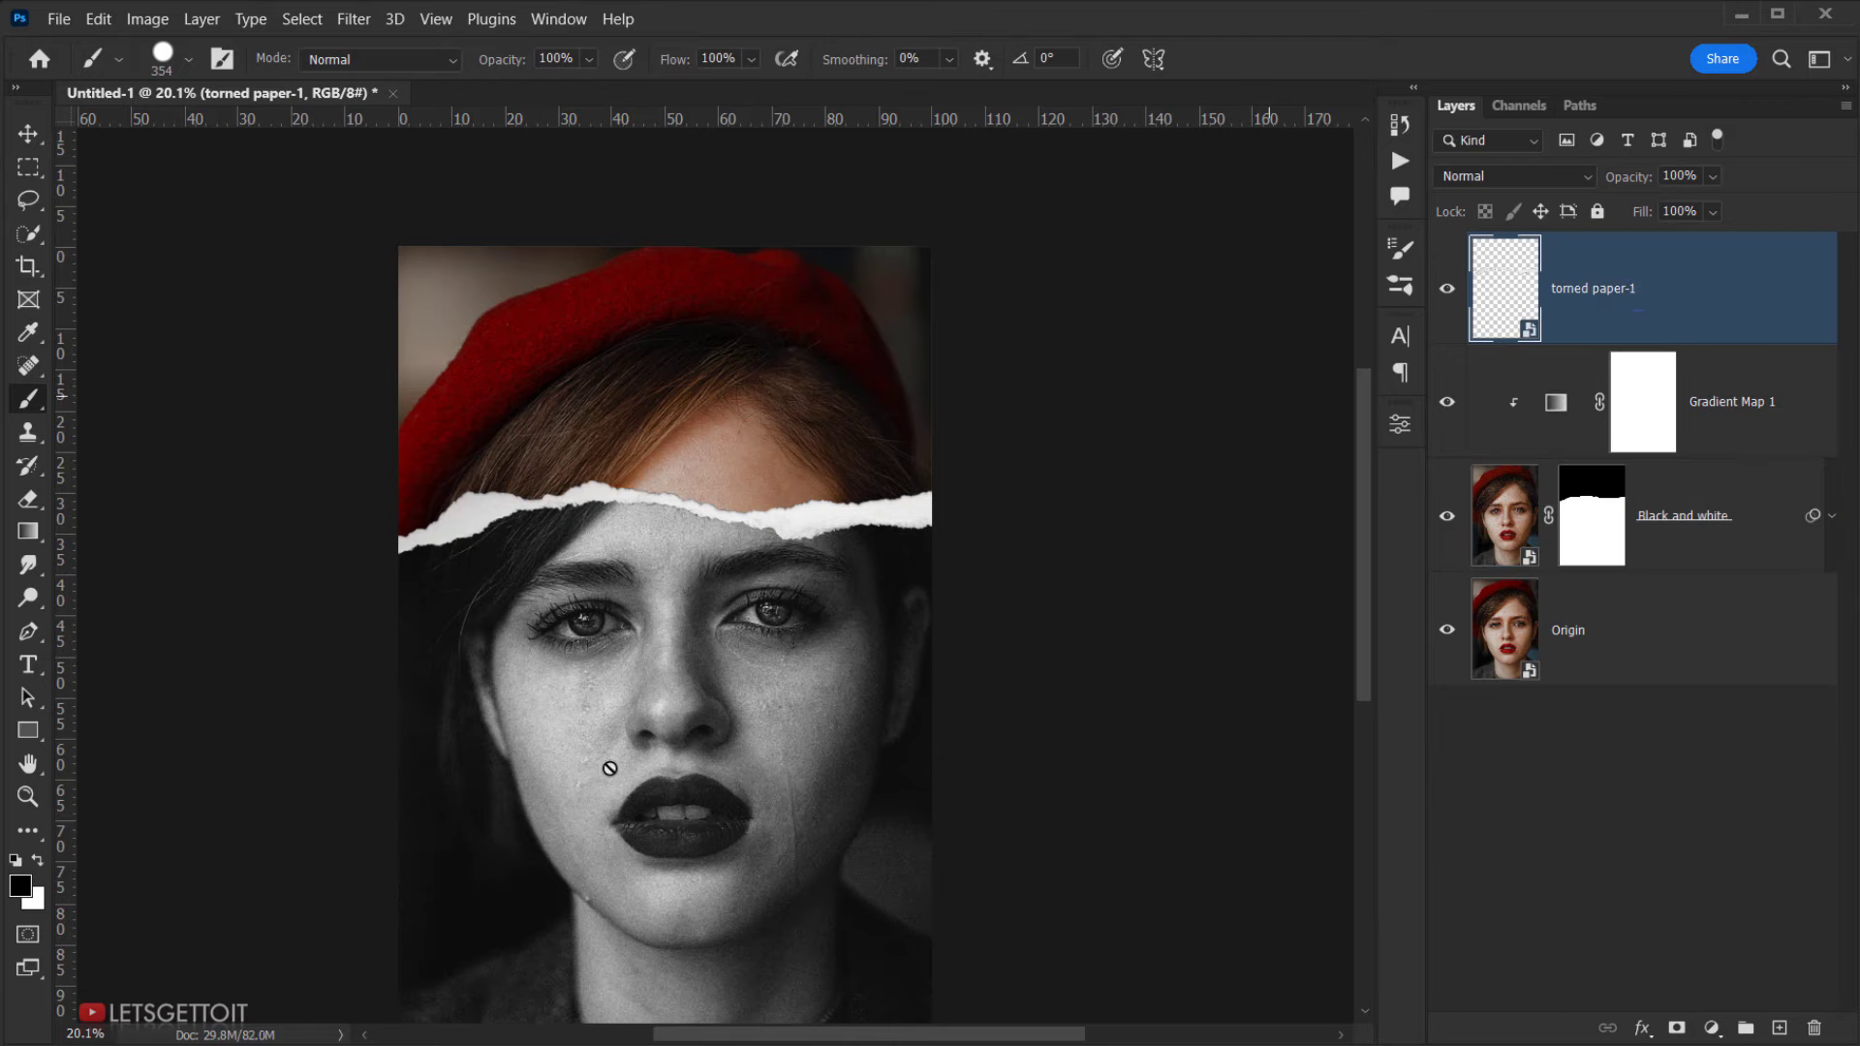
{"action": "key", "text": "alt+Tab"}
{"action": "left_click", "coordinate": [1601, 361]}
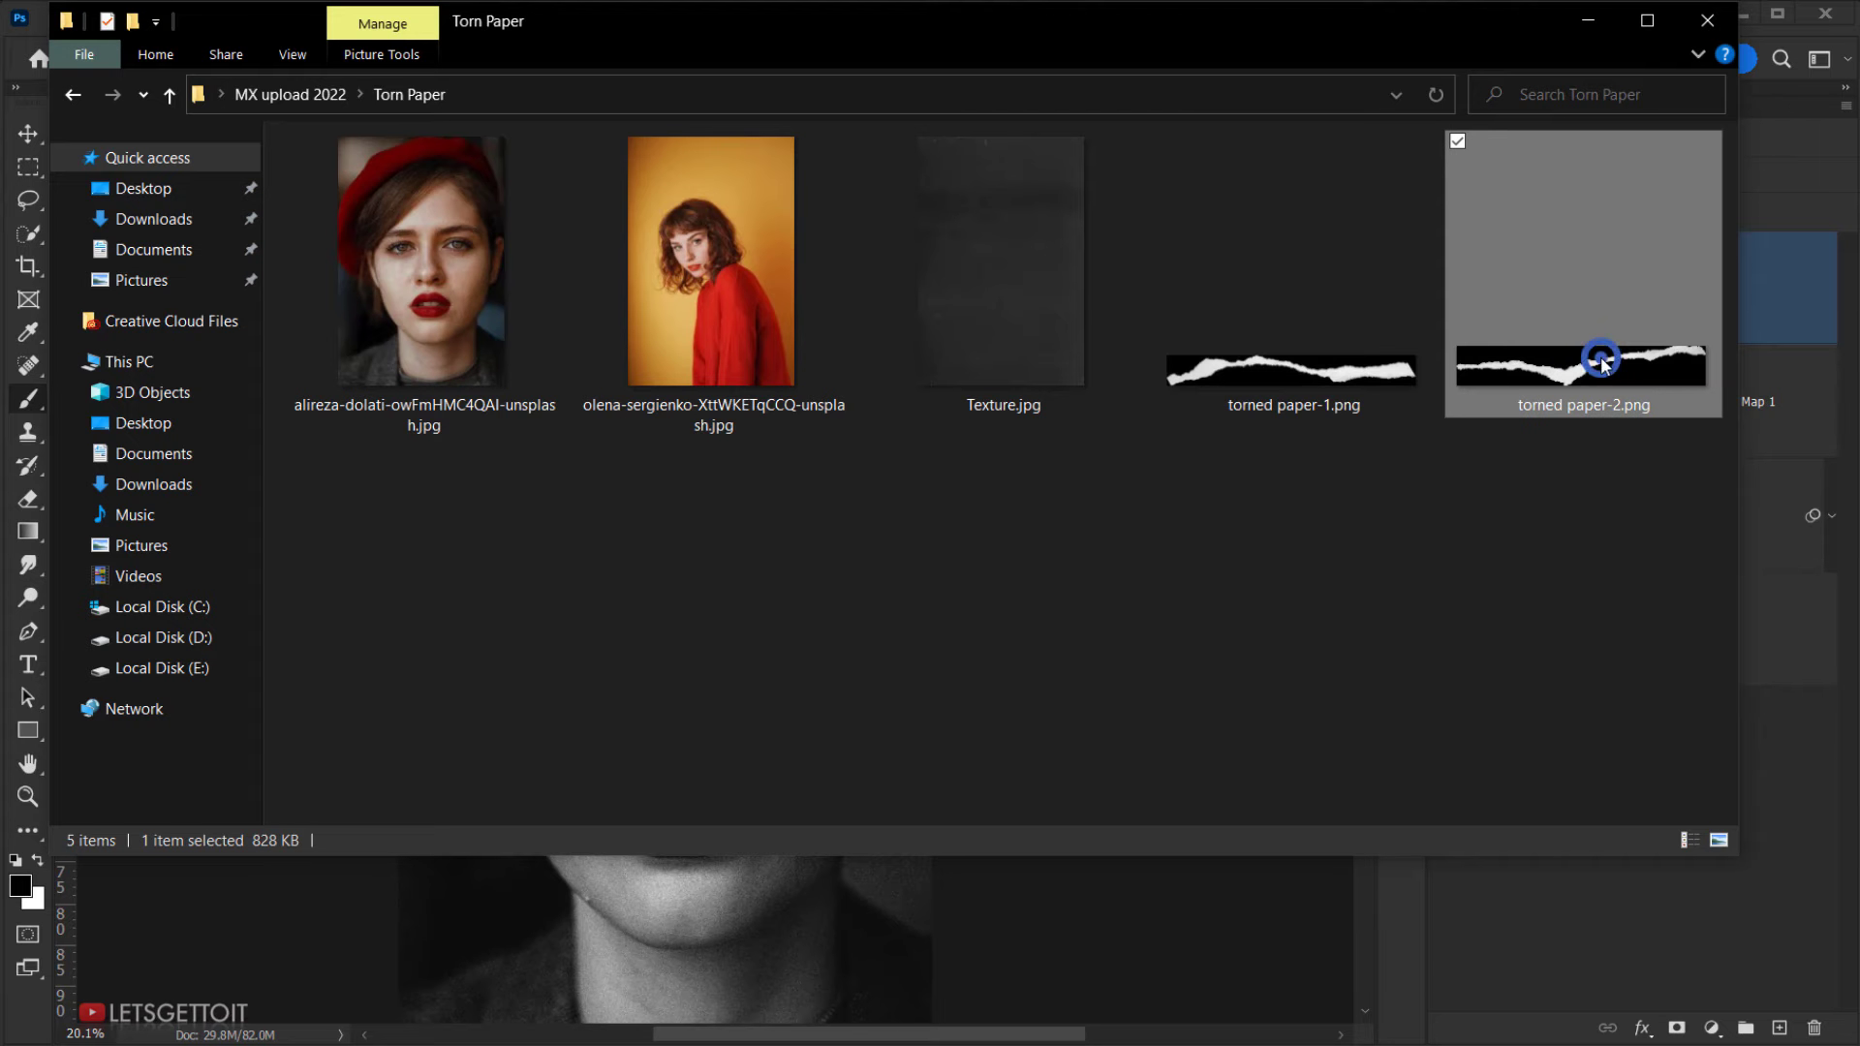
{"action": "left_click_drag", "start_coordinate": [1627, 347], "coordinate": [734, 951]}
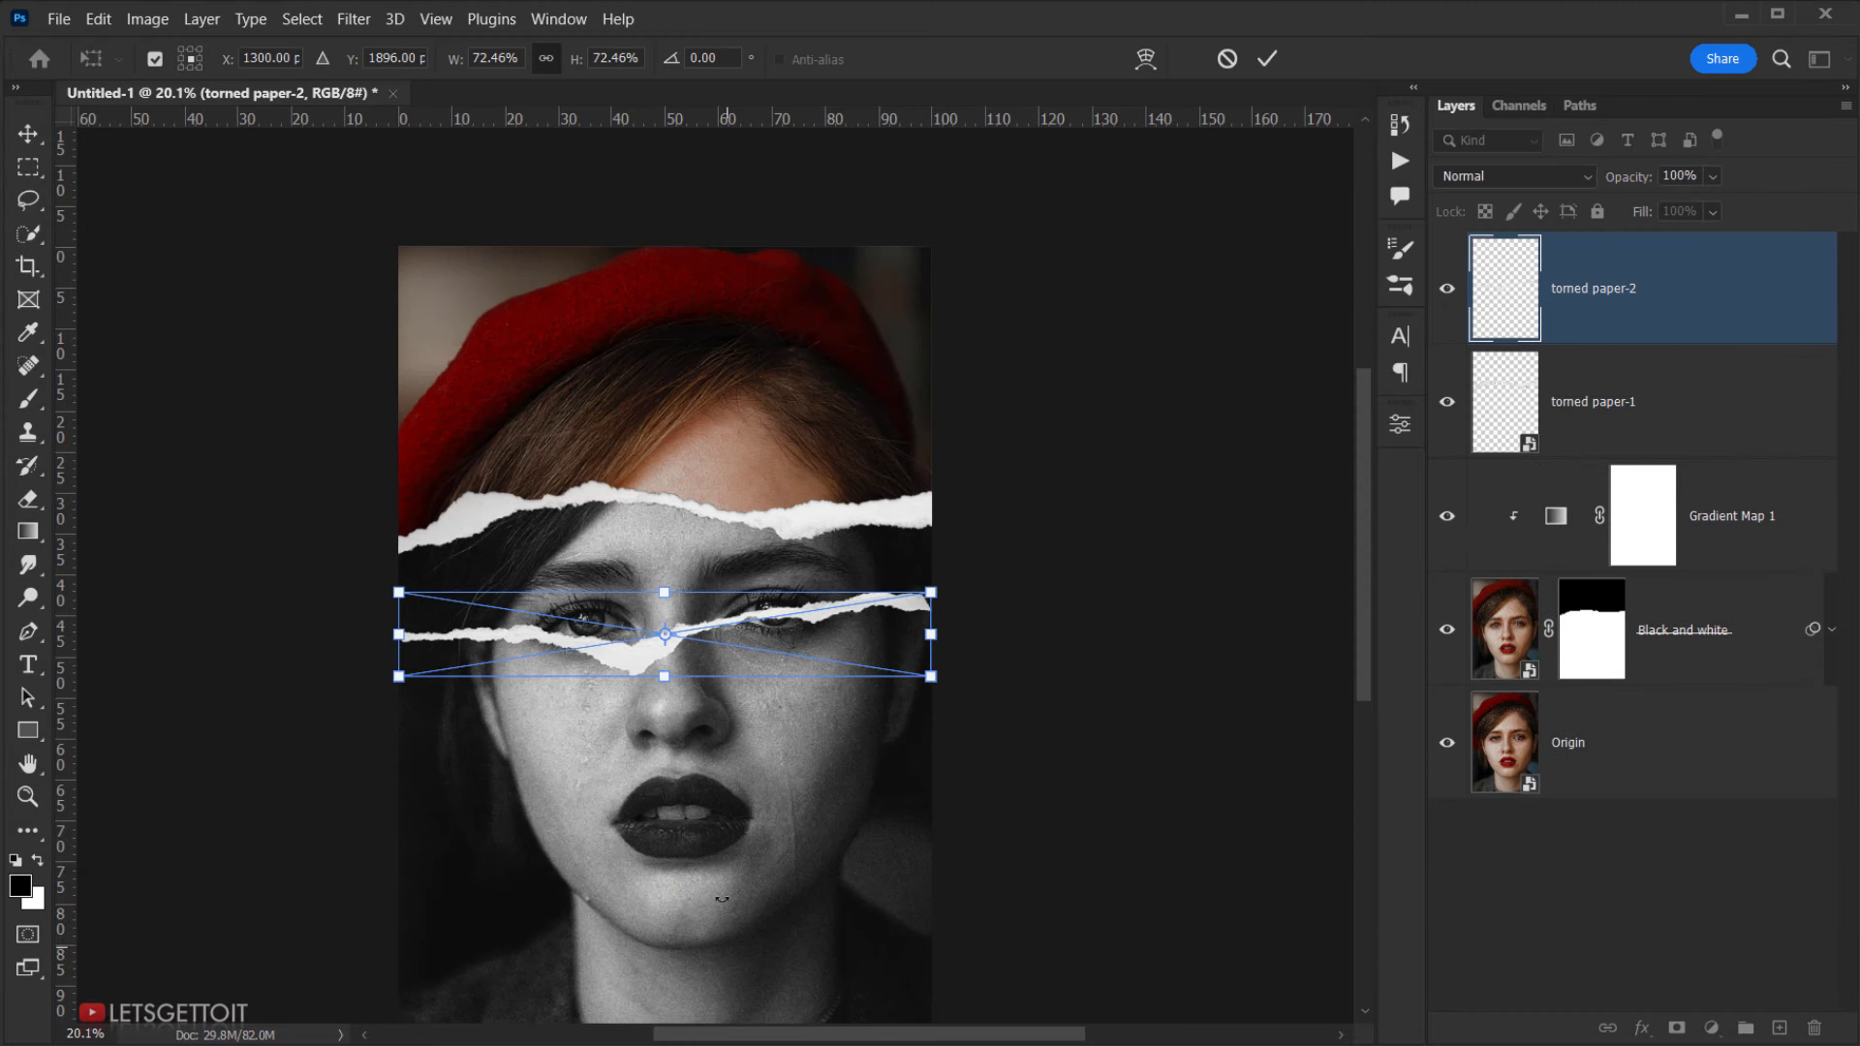
- Move the torned paper-2 strip down over the nose and enlarge it to about 82% so it extends past the photo's left edge
{"action": "left_click_drag", "start_coordinate": [731, 648], "coordinate": [731, 714]}
{"action": "left_click_drag", "start_coordinate": [398, 701], "coordinate": [353, 708]}
{"action": "left_click_drag", "start_coordinate": [932, 698], "coordinate": [954, 699]}
{"action": "left_click_drag", "start_coordinate": [842, 714], "coordinate": [820, 722]}
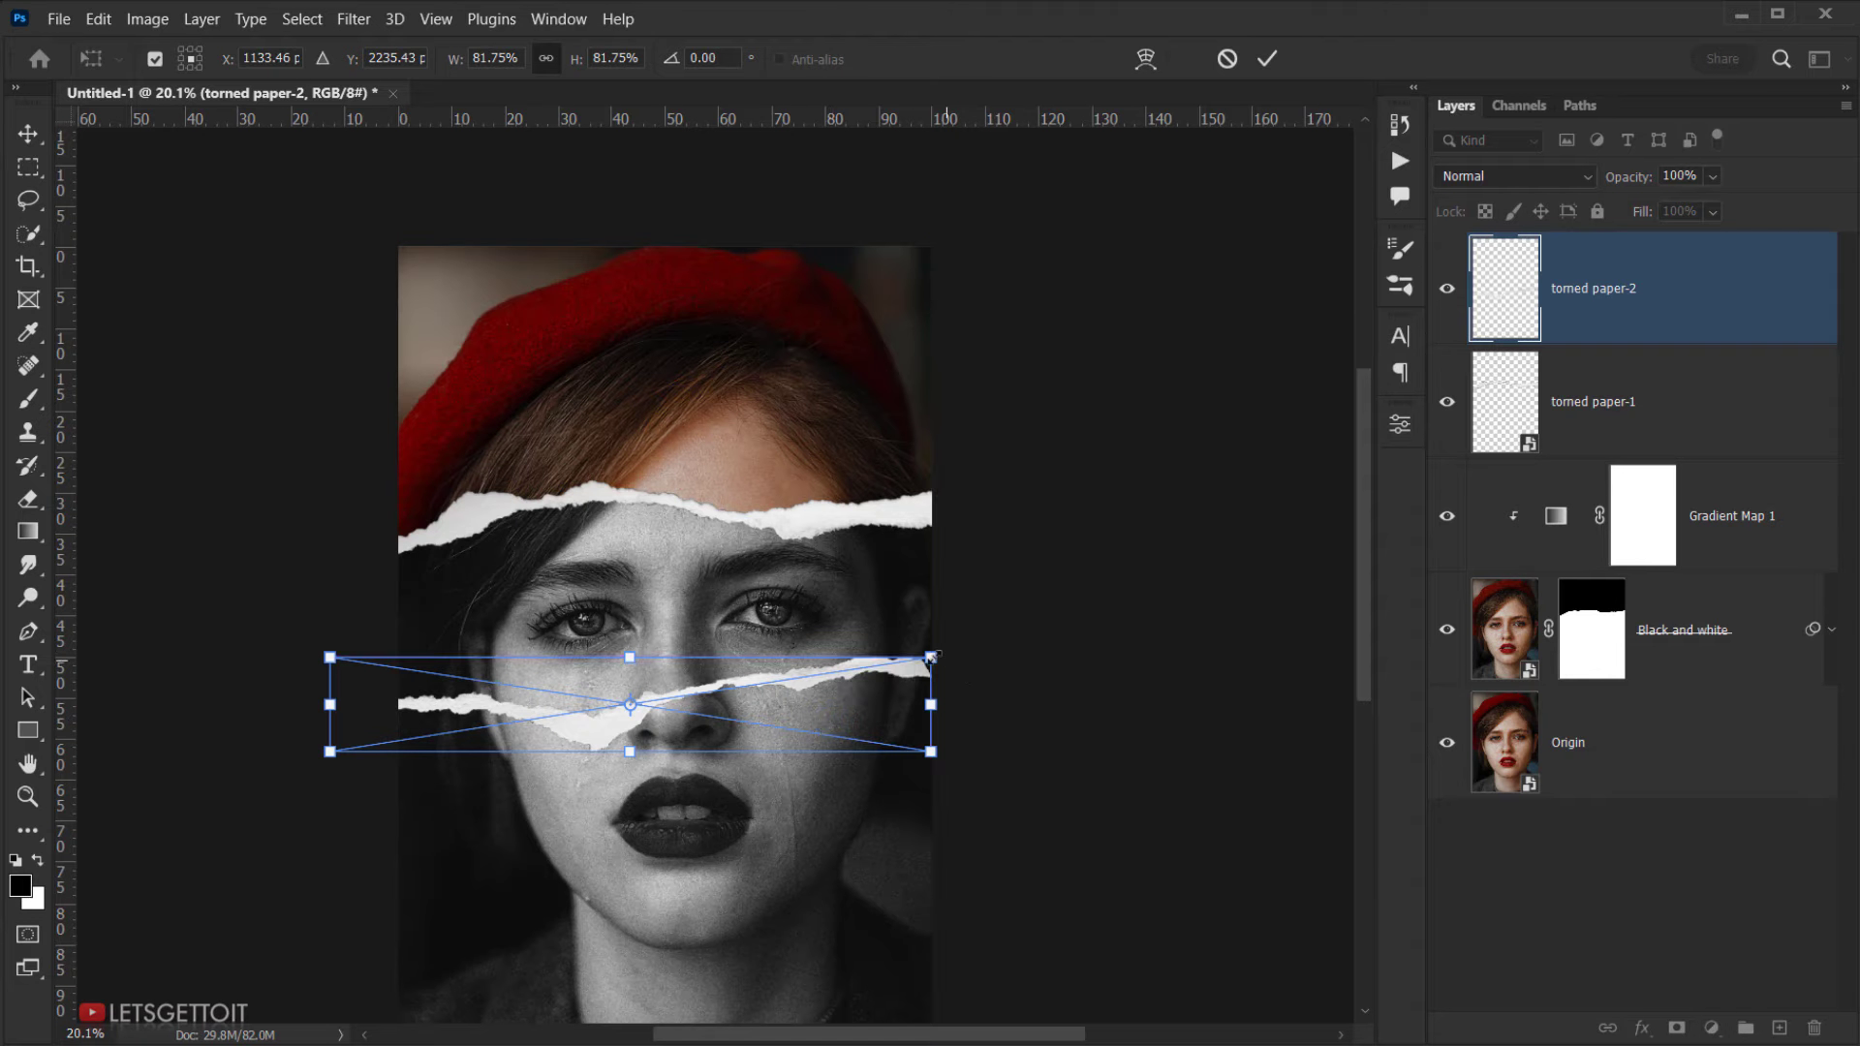
- Rotate the torned paper-2 strip to 3.56°, scale it to 86.23% so it spans the photo's full width, and commit the transform
{"action": "left_click_drag", "start_coordinate": [931, 658], "coordinate": [1034, 690]}
{"action": "left_click_drag", "start_coordinate": [844, 719], "coordinate": [831, 721]}
{"action": "left_click_drag", "start_coordinate": [1046, 660], "coordinate": [1033, 677]}
{"action": "left_click_drag", "start_coordinate": [880, 739], "coordinate": [883, 748]}
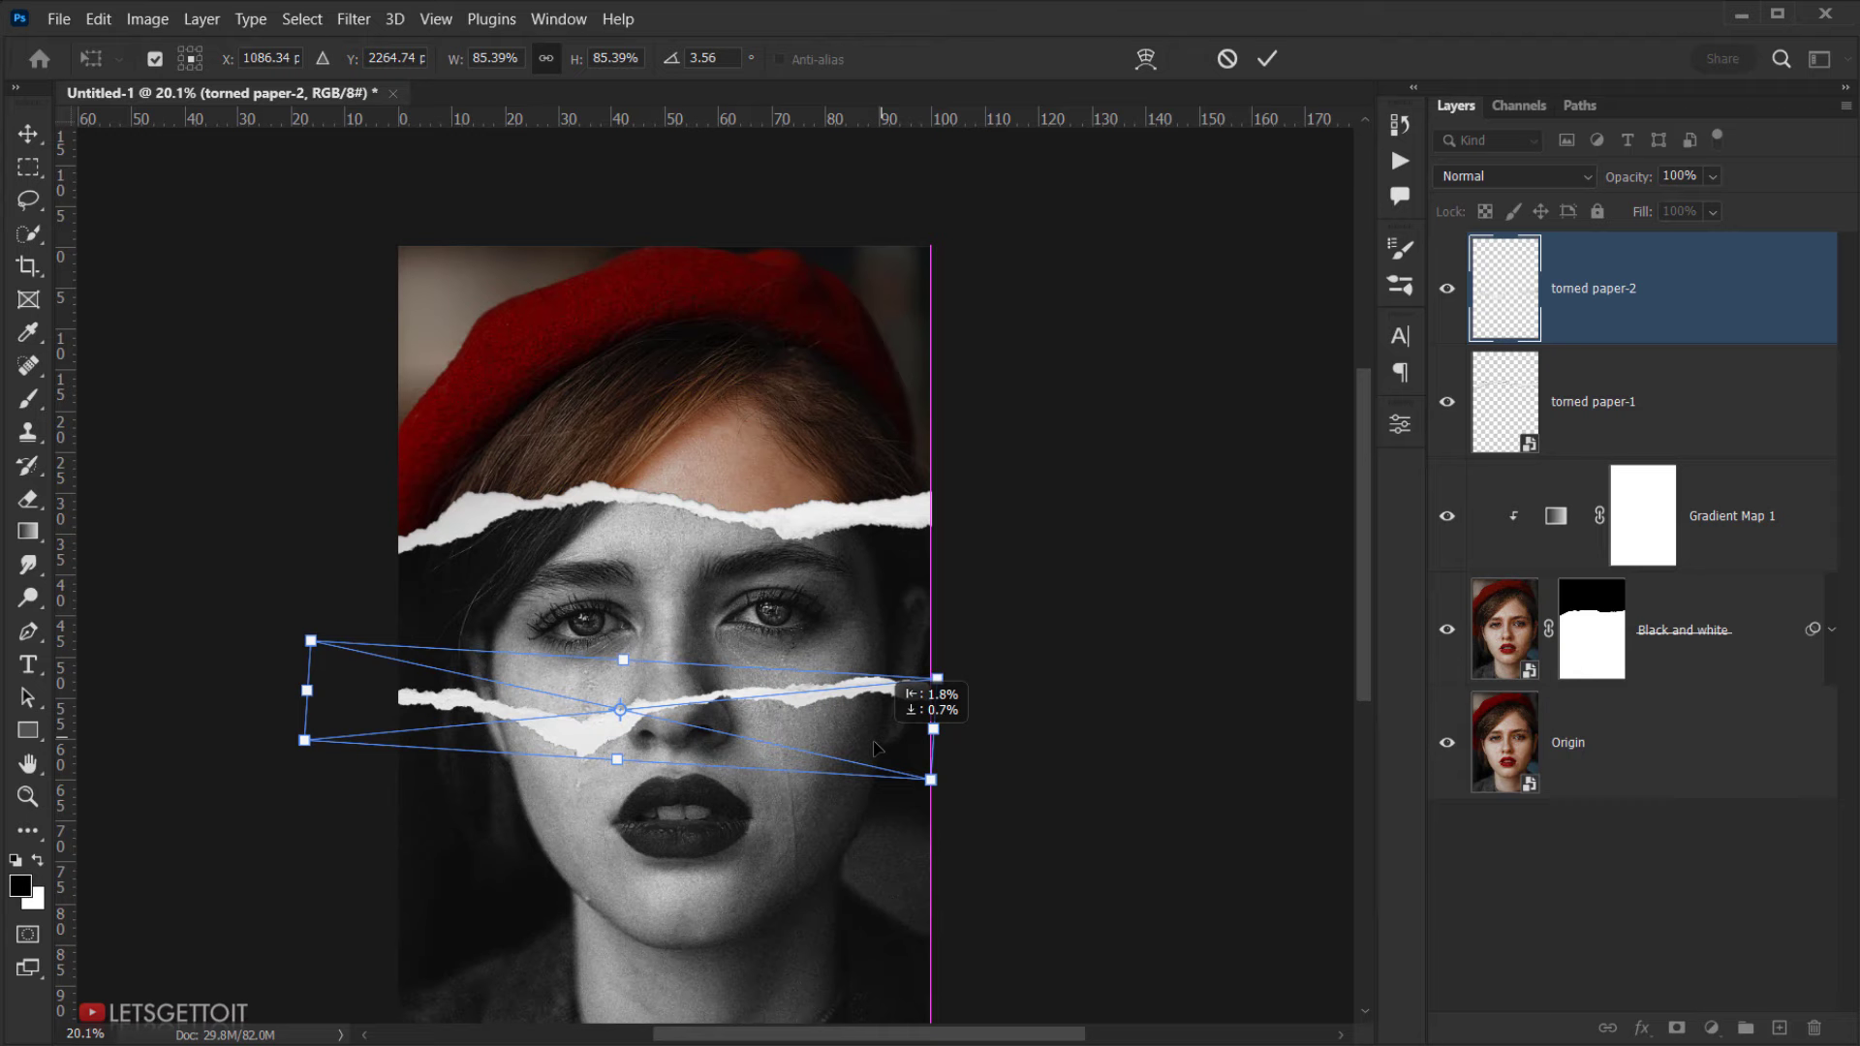
{"action": "left_click_drag", "start_coordinate": [937, 678], "coordinate": [943, 679]}
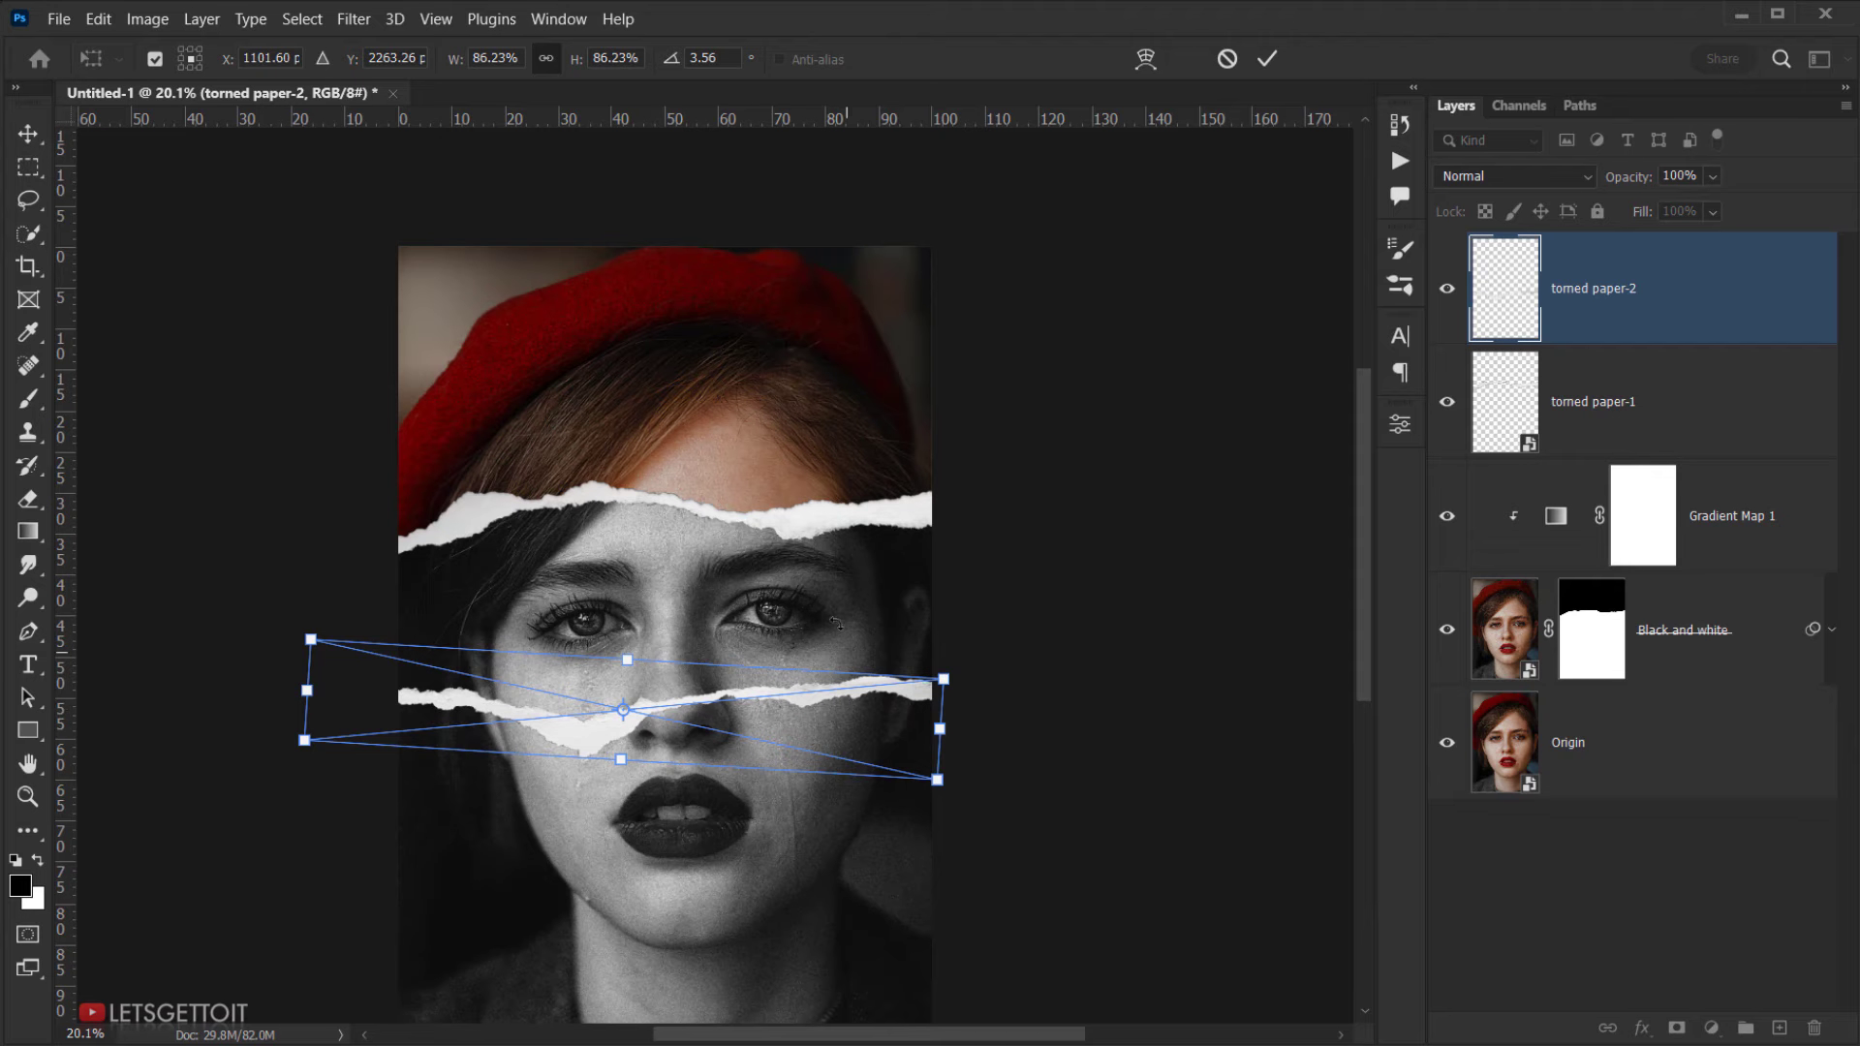
{"action": "left_click", "coordinate": [1267, 58]}
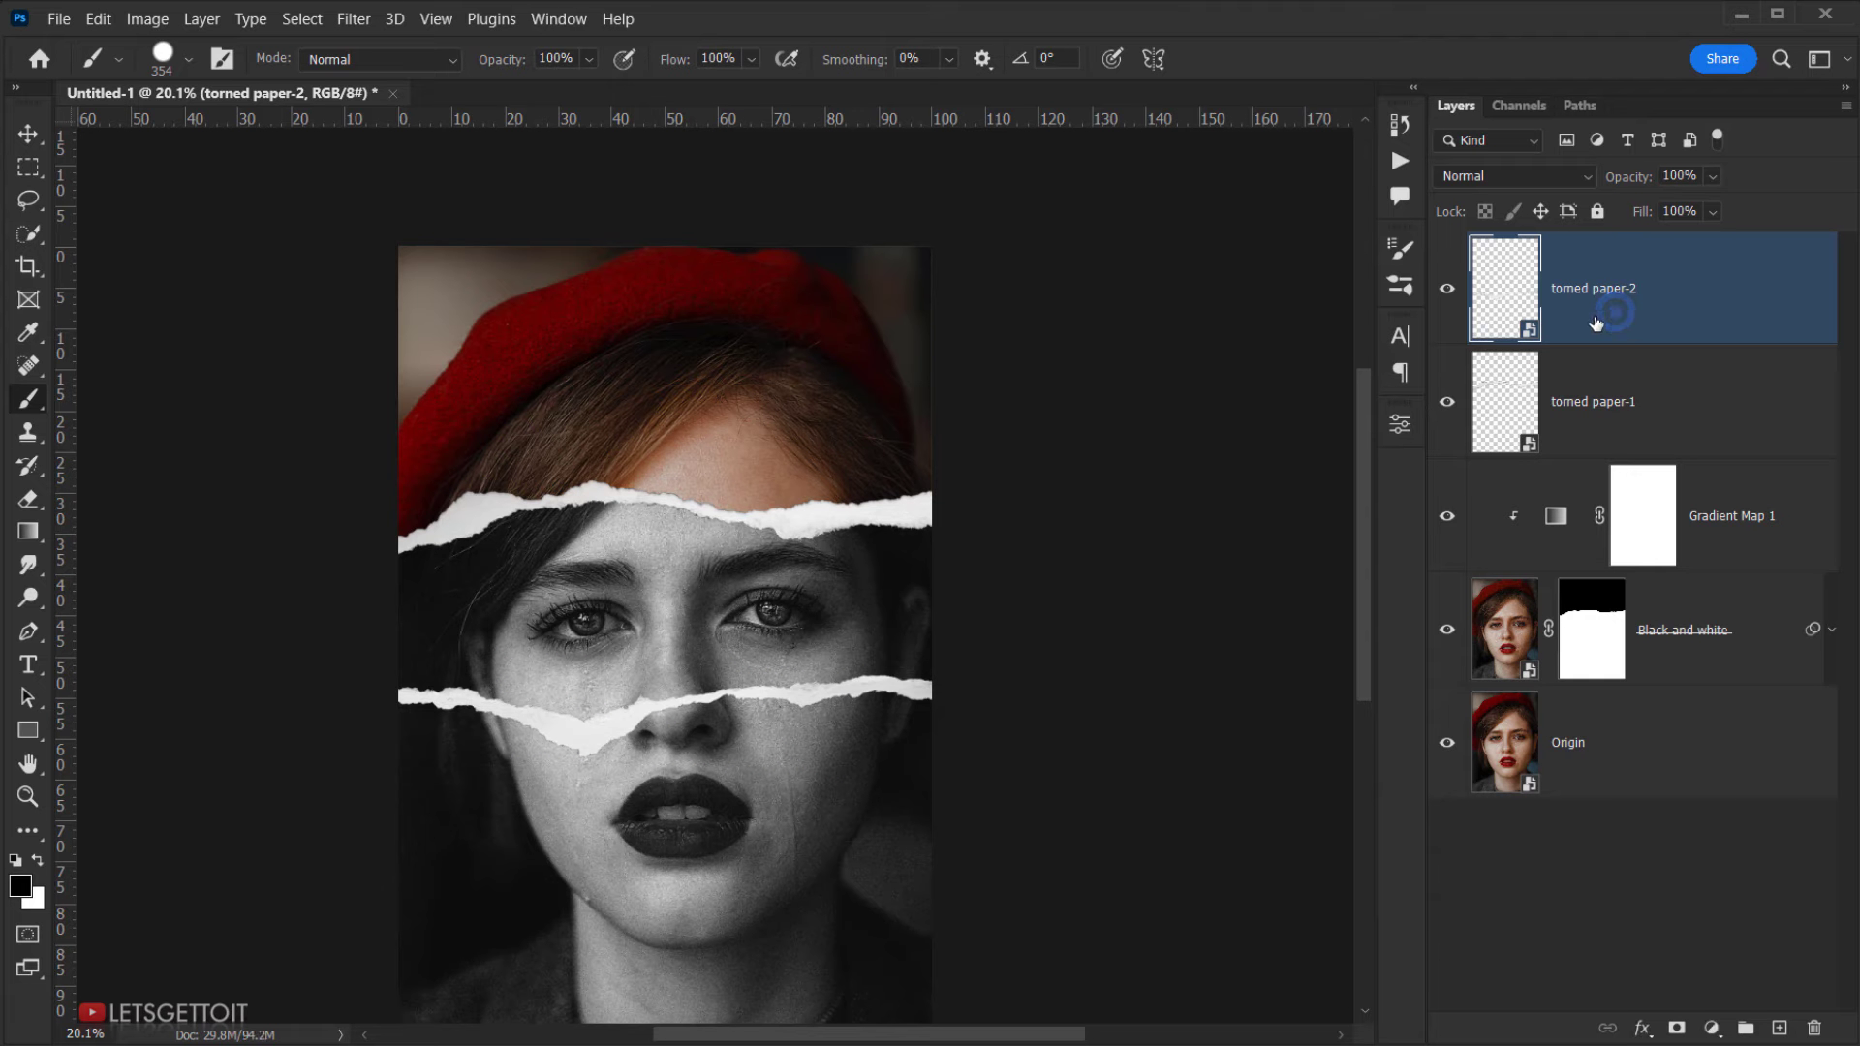
- Paint black on the Black and white layer mask with a 354 px brush to reveal the colour photo below the lower torn strip
{"action": "left_click", "coordinate": [1605, 638]}
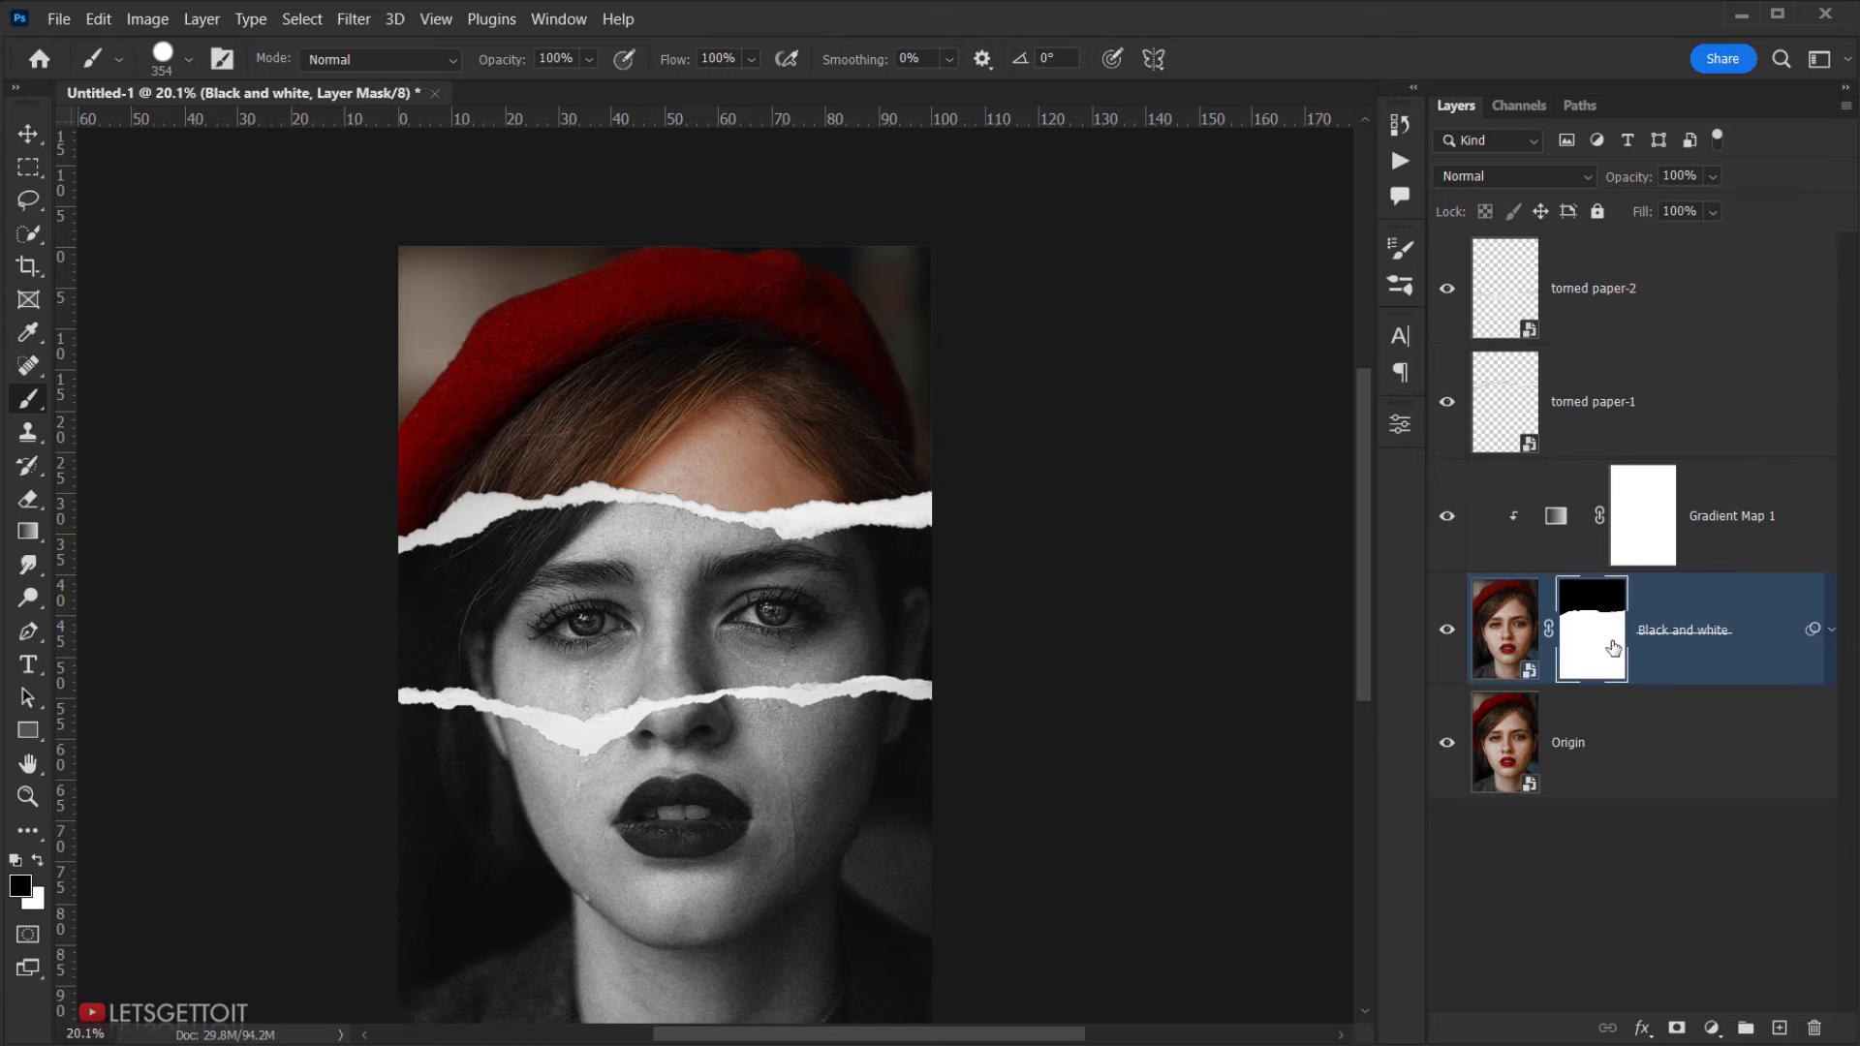
{"action": "left_click", "coordinate": [41, 402]}
{"action": "left_click", "coordinate": [102, 397]}
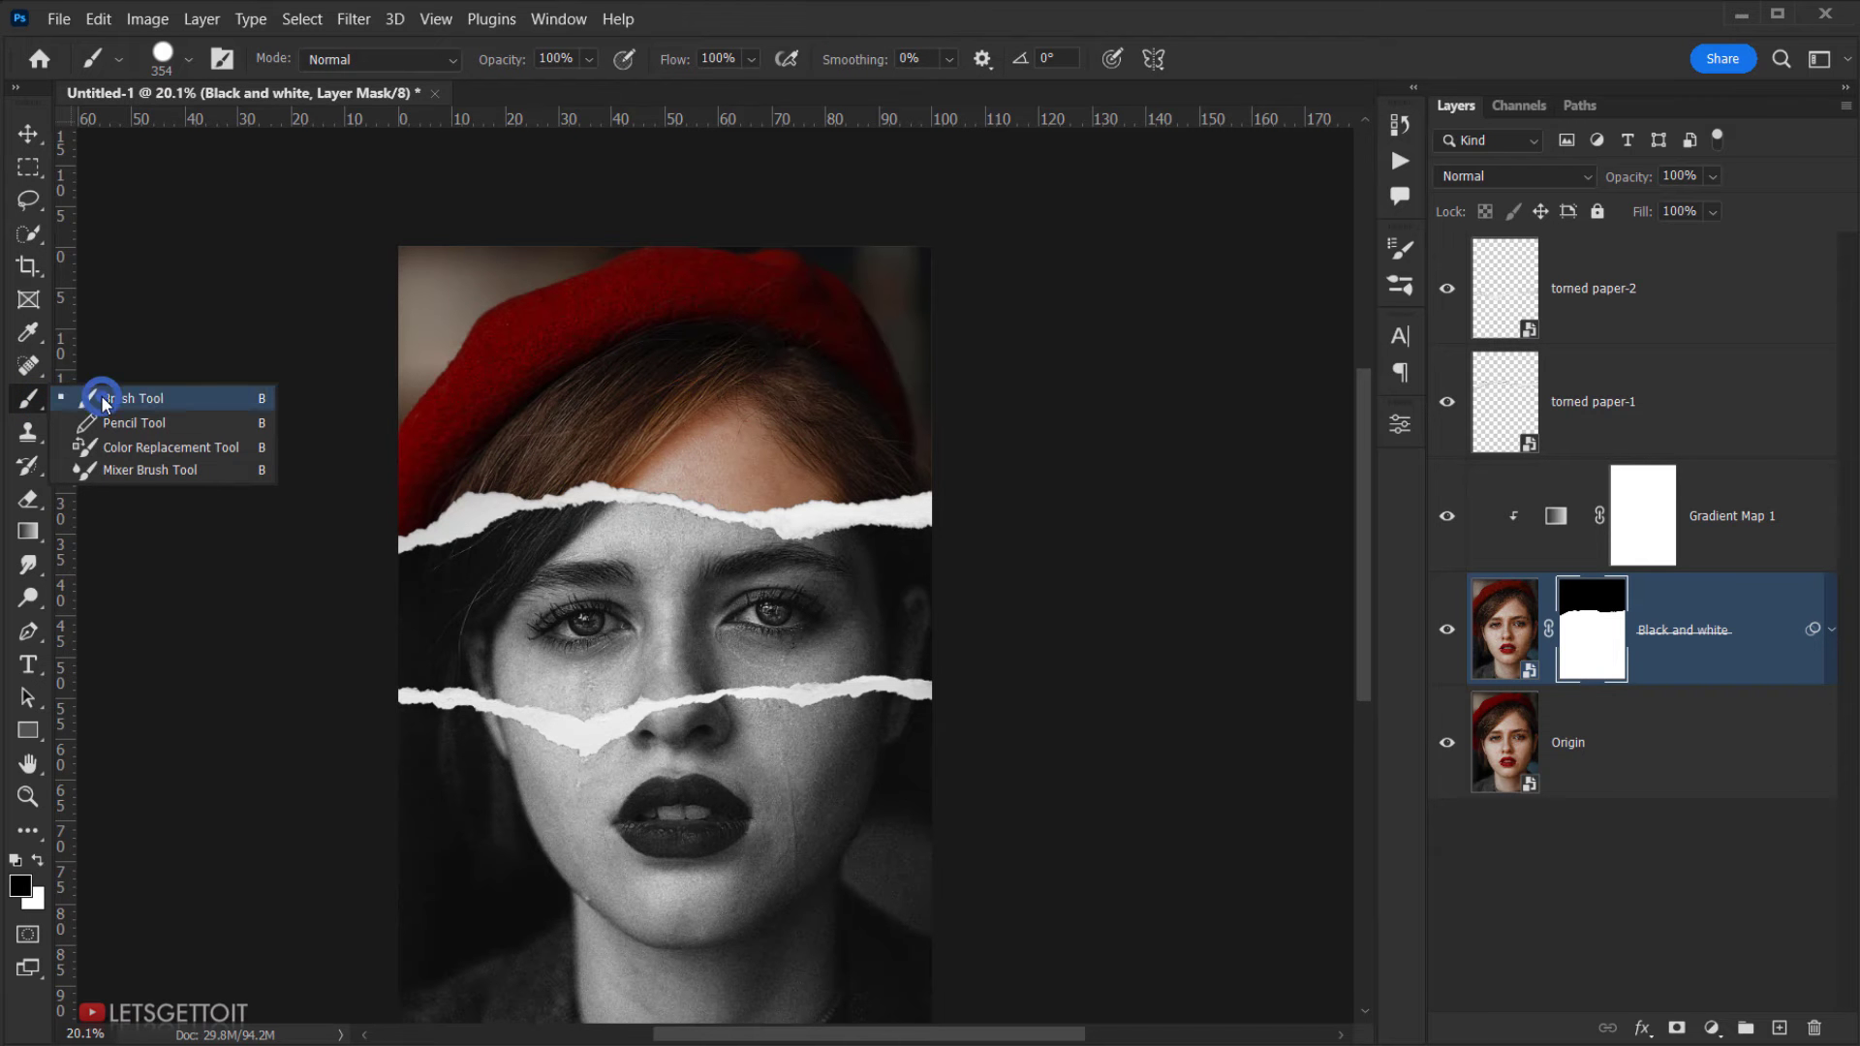
{"action": "left_click_drag", "start_coordinate": [781, 745], "coordinate": [785, 572]}
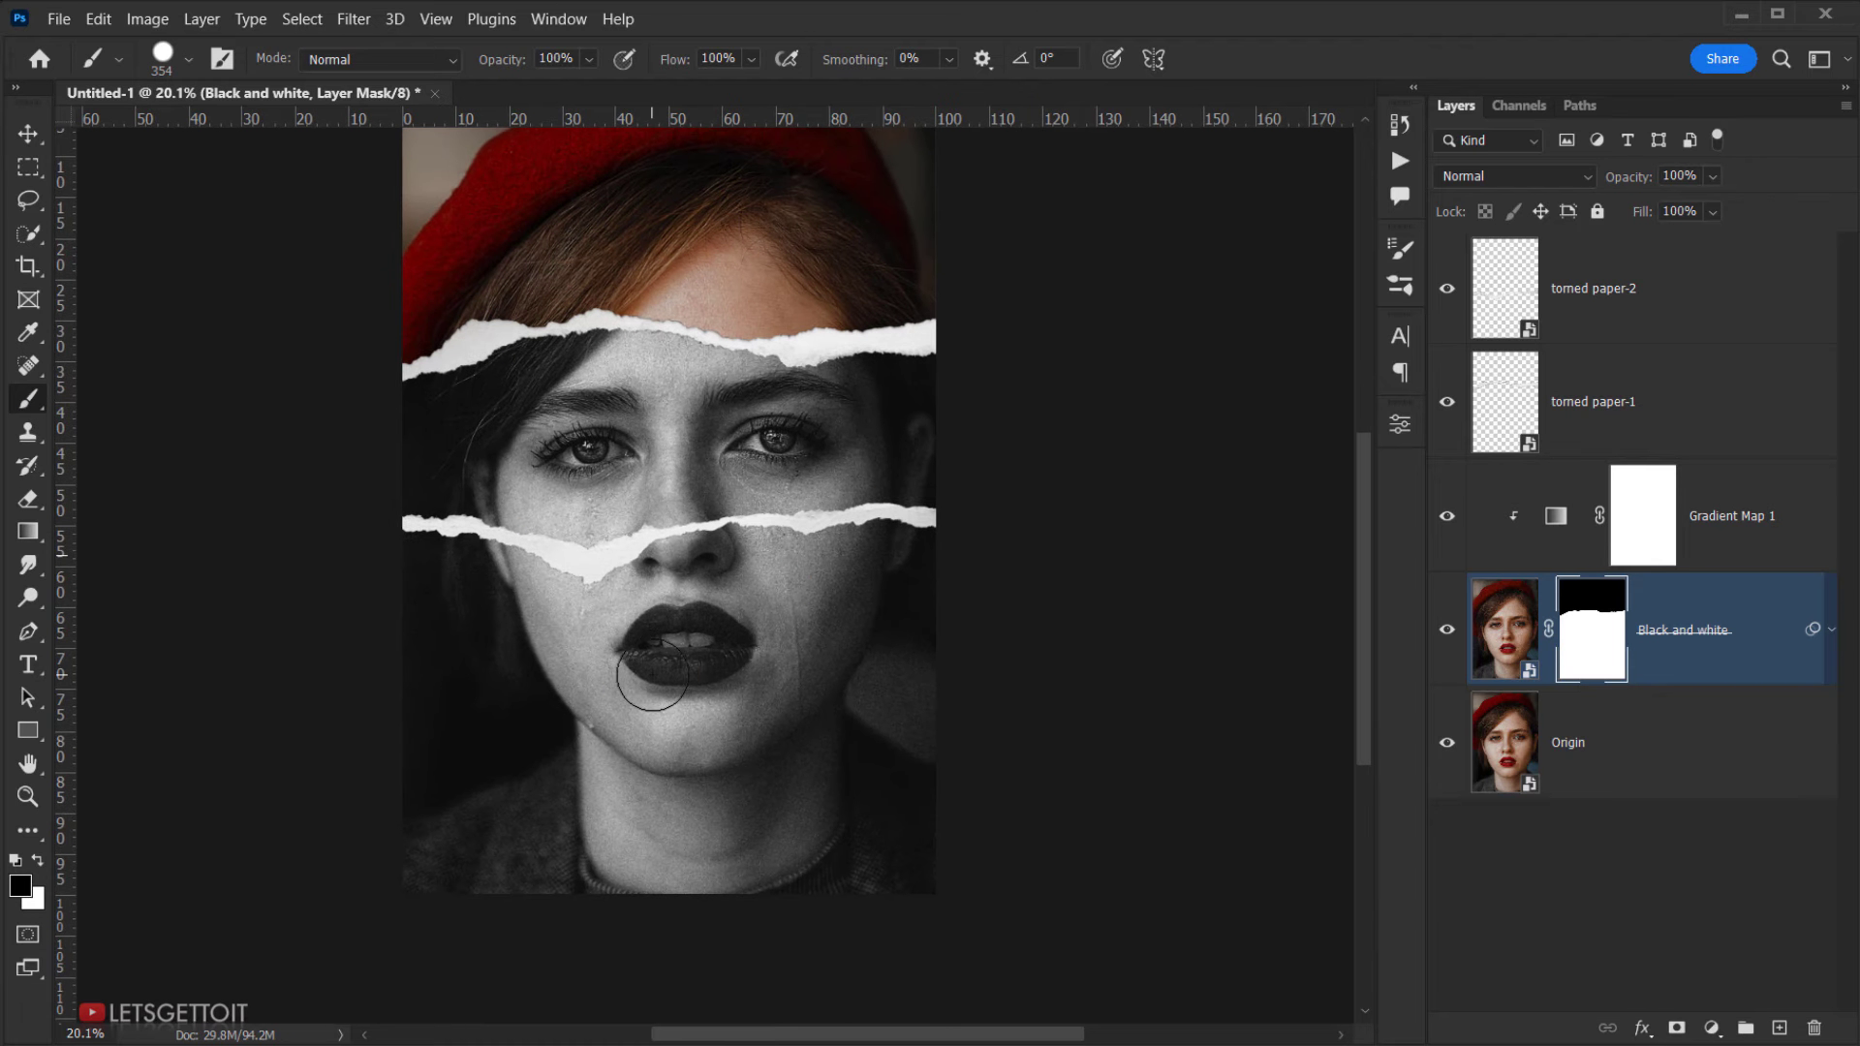
{"action": "left_click_drag", "start_coordinate": [652, 680], "coordinate": [667, 678]}
{"action": "mouse_move", "coordinate": [659, 785]}
{"action": "left_mouse_down"}
{"action": "mouse_move", "coordinate": [639, 823]}
{"action": "mouse_move", "coordinate": [560, 871]}
{"action": "mouse_move", "coordinate": [324, 850]}
{"action": "mouse_move", "coordinate": [731, 635]}
{"action": "mouse_move", "coordinate": [716, 591]}
{"action": "mouse_move", "coordinate": [630, 581]}
{"action": "mouse_move", "coordinate": [320, 593]}
{"action": "left_mouse_up"}
{"action": "mouse_move", "coordinate": [500, 684]}
{"action": "left_mouse_down"}
{"action": "mouse_move", "coordinate": [482, 681]}
{"action": "mouse_move", "coordinate": [521, 692]}
{"action": "left_mouse_up"}
{"action": "mouse_move", "coordinate": [465, 614]}
{"action": "left_mouse_down"}
{"action": "mouse_move", "coordinate": [668, 636]}
{"action": "mouse_move", "coordinate": [971, 841]}
{"action": "mouse_move", "coordinate": [884, 751]}
{"action": "left_mouse_up"}
- Mask out the remaining grey area along the lower strip's bottom edge, from the nose to the photo's right side, with a 247 px brush
{"action": "scroll", "coordinate": [883, 608], "scroll_direction": "up", "scroll_amount": 4}
{"action": "left_click_drag", "start_coordinate": [806, 556], "coordinate": [678, 559]}
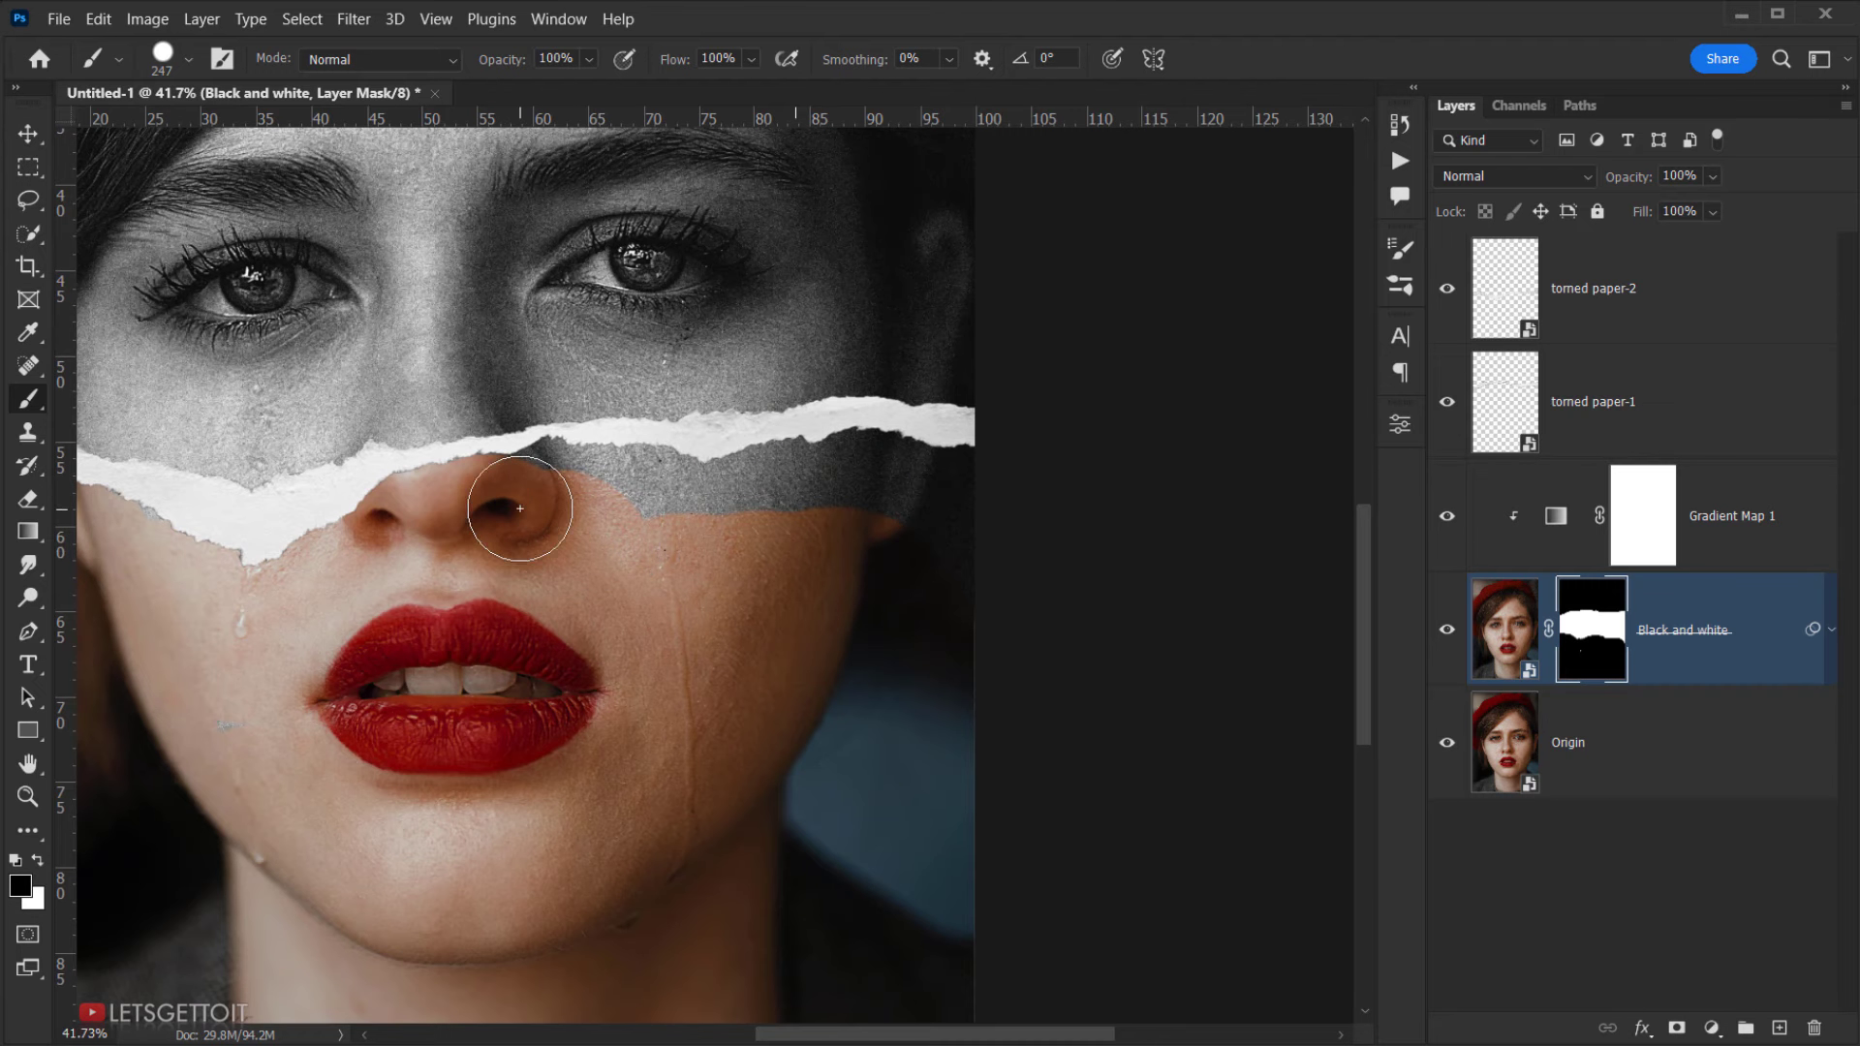
{"action": "mouse_move", "coordinate": [520, 509]}
{"action": "left_mouse_down"}
{"action": "mouse_move", "coordinate": [888, 474]}
{"action": "mouse_move", "coordinate": [997, 494]}
{"action": "left_mouse_up"}
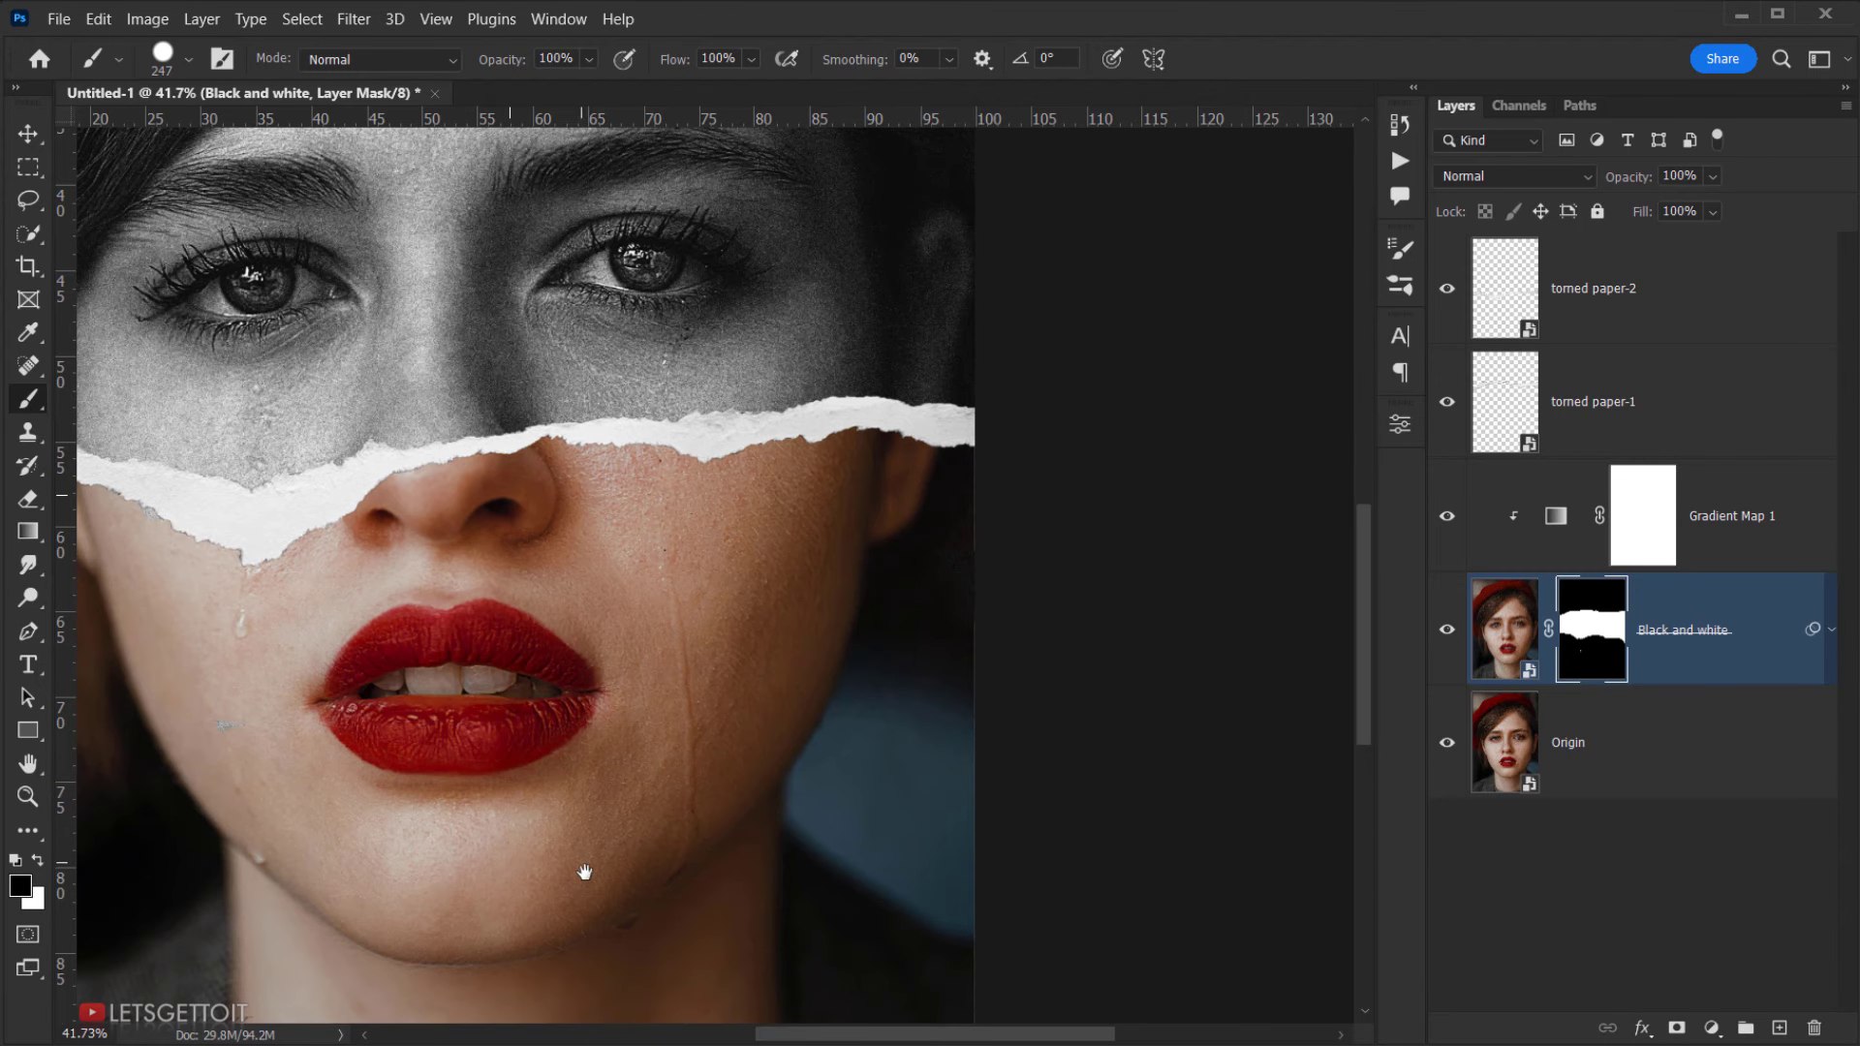
- Hide the Origin layer, paint out the leftover patch on the Black and white mask near the photo's right edge, and show Origin again
{"action": "left_click_drag", "start_coordinate": [585, 872], "coordinate": [743, 706]}
{"action": "scroll", "coordinate": [398, 436], "scroll_direction": "down", "scroll_amount": 2}
{"action": "scroll", "coordinate": [777, 586], "scroll_direction": "down", "scroll_amount": 5}
{"action": "scroll", "coordinate": [740, 690], "scroll_direction": "up", "scroll_amount": 3}
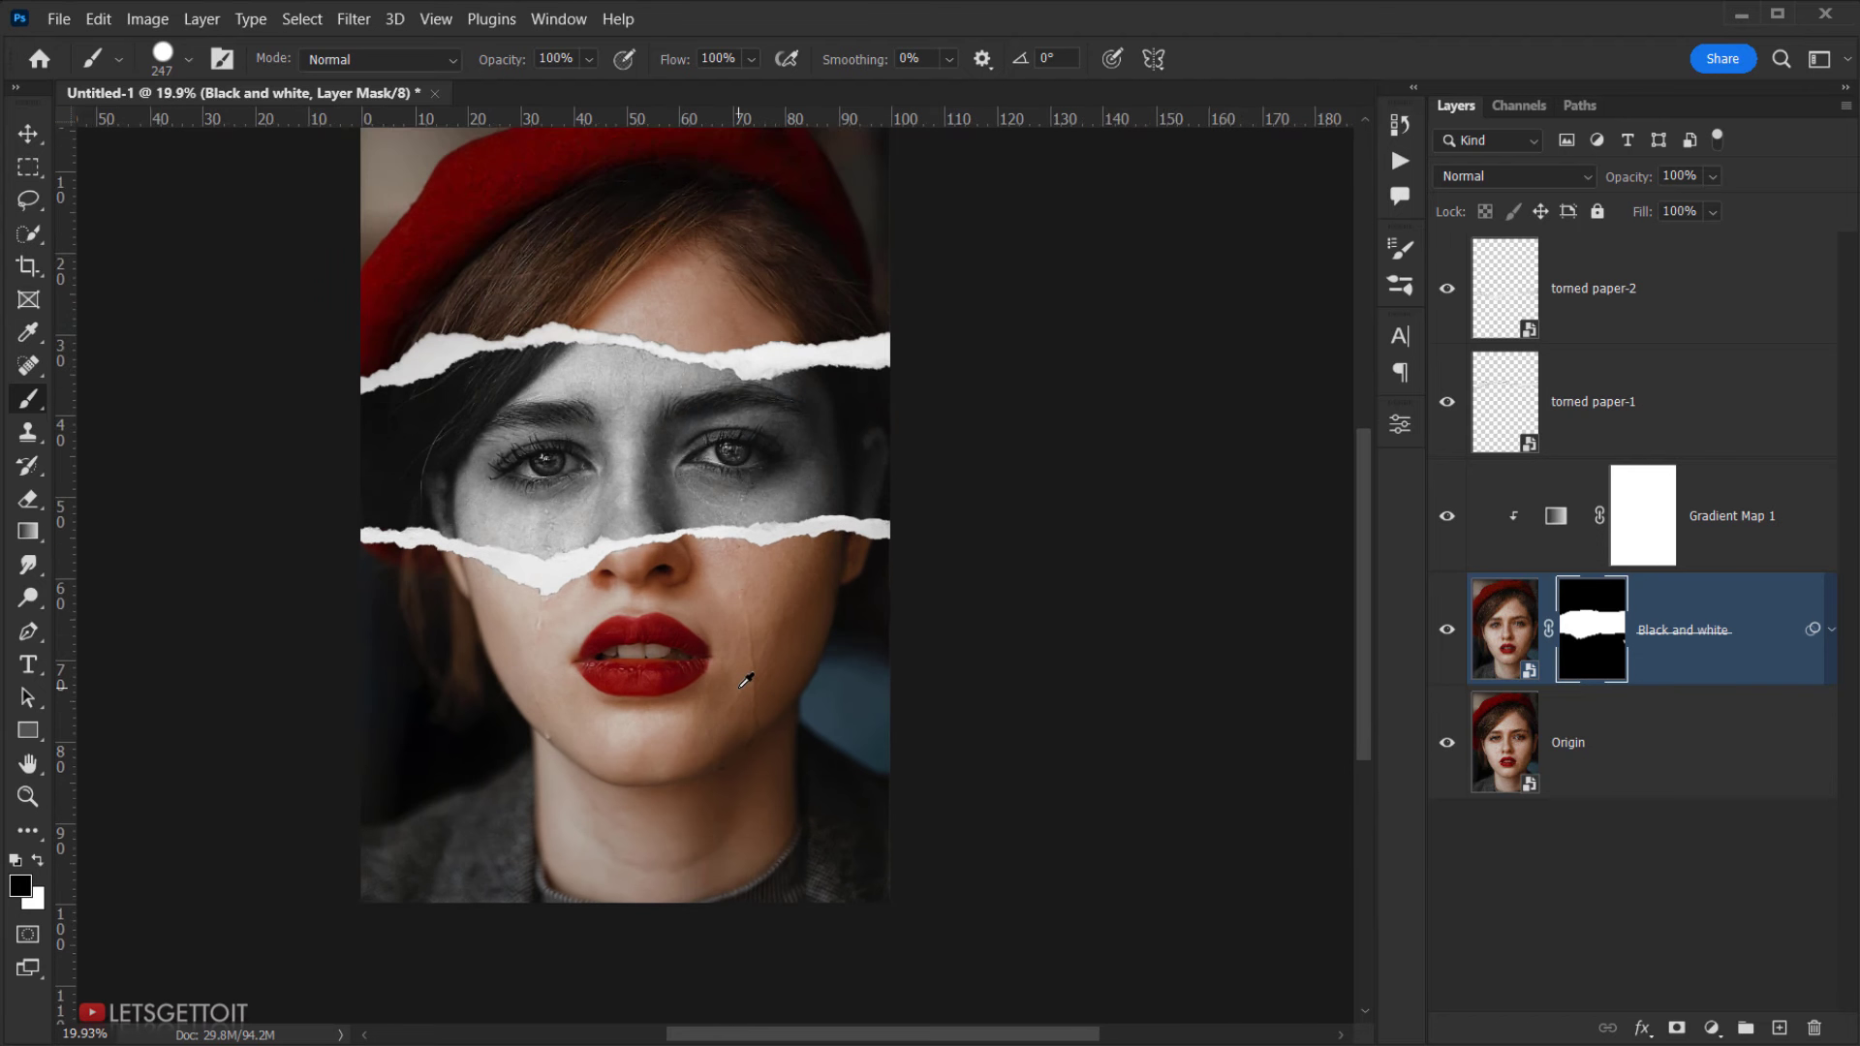
{"action": "scroll", "coordinate": [746, 681], "scroll_direction": "up", "scroll_amount": 1}
{"action": "left_click", "coordinate": [1511, 756]}
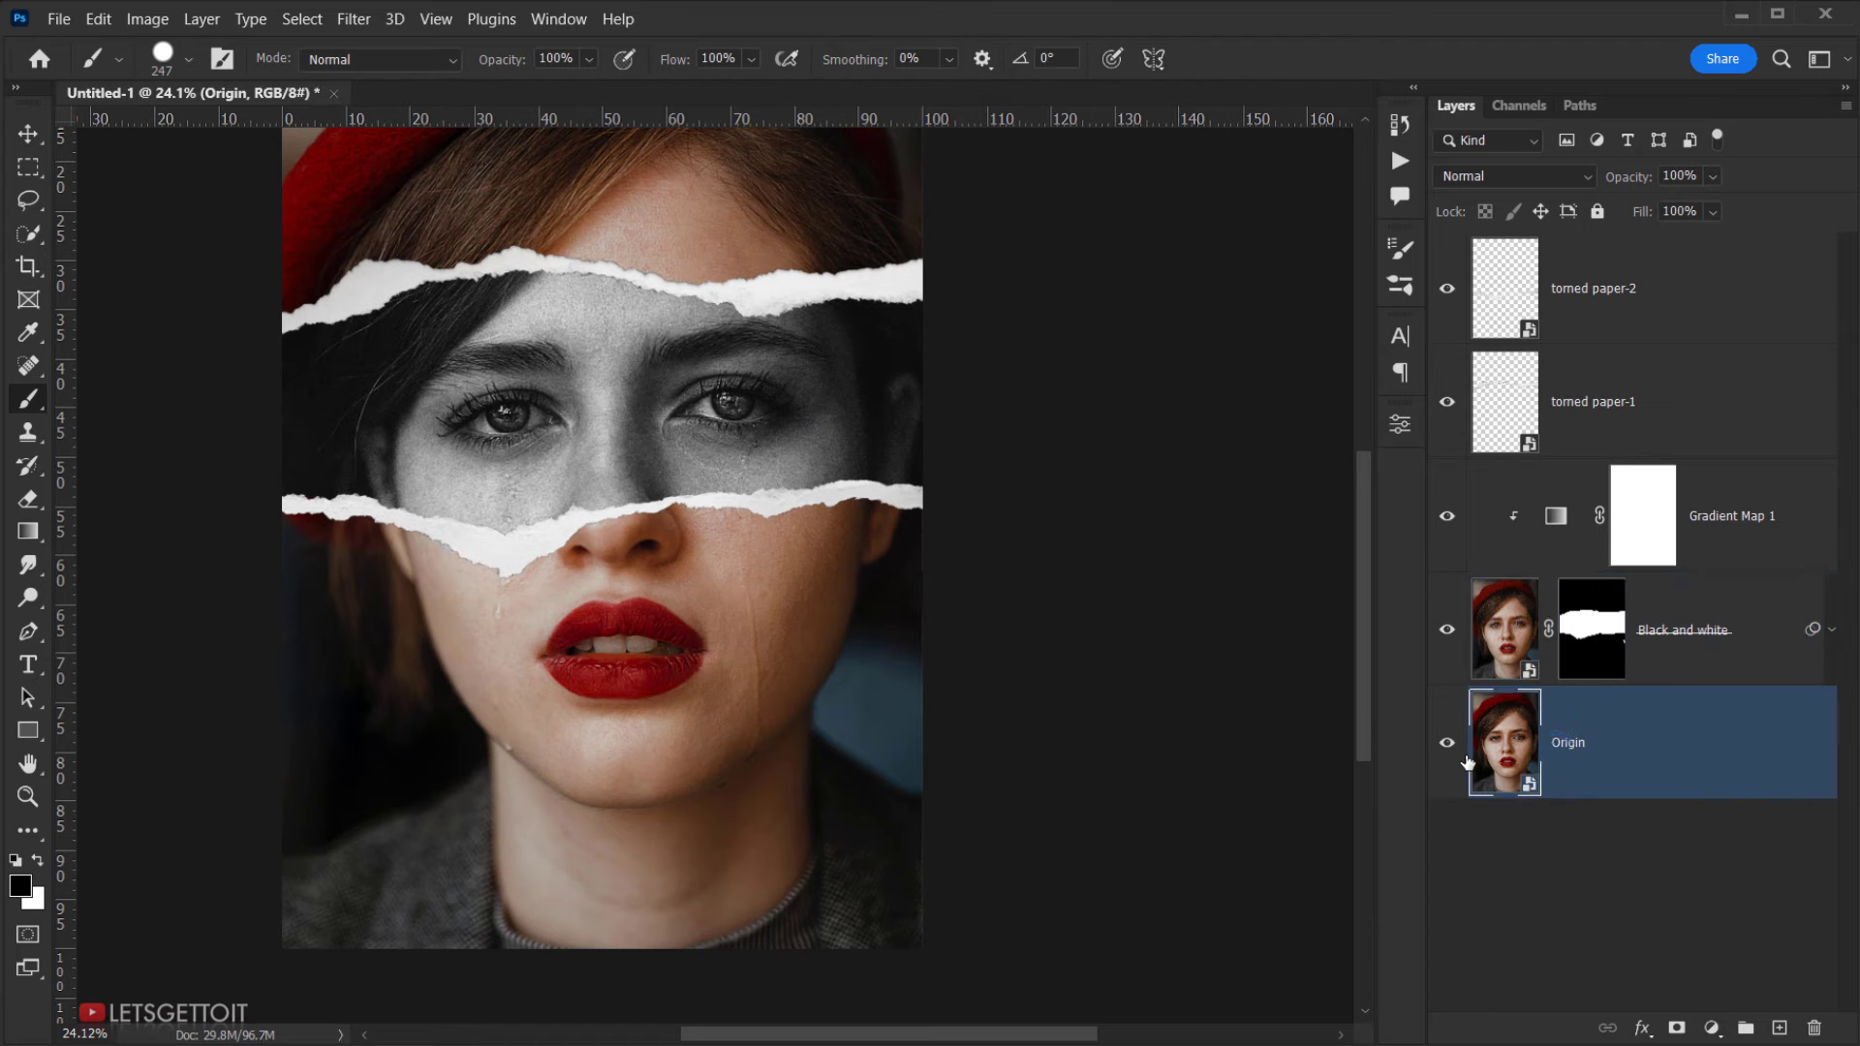
{"action": "left_click", "coordinate": [1447, 742]}
{"action": "left_click", "coordinate": [1448, 742]}
{"action": "left_click", "coordinate": [1447, 742]}
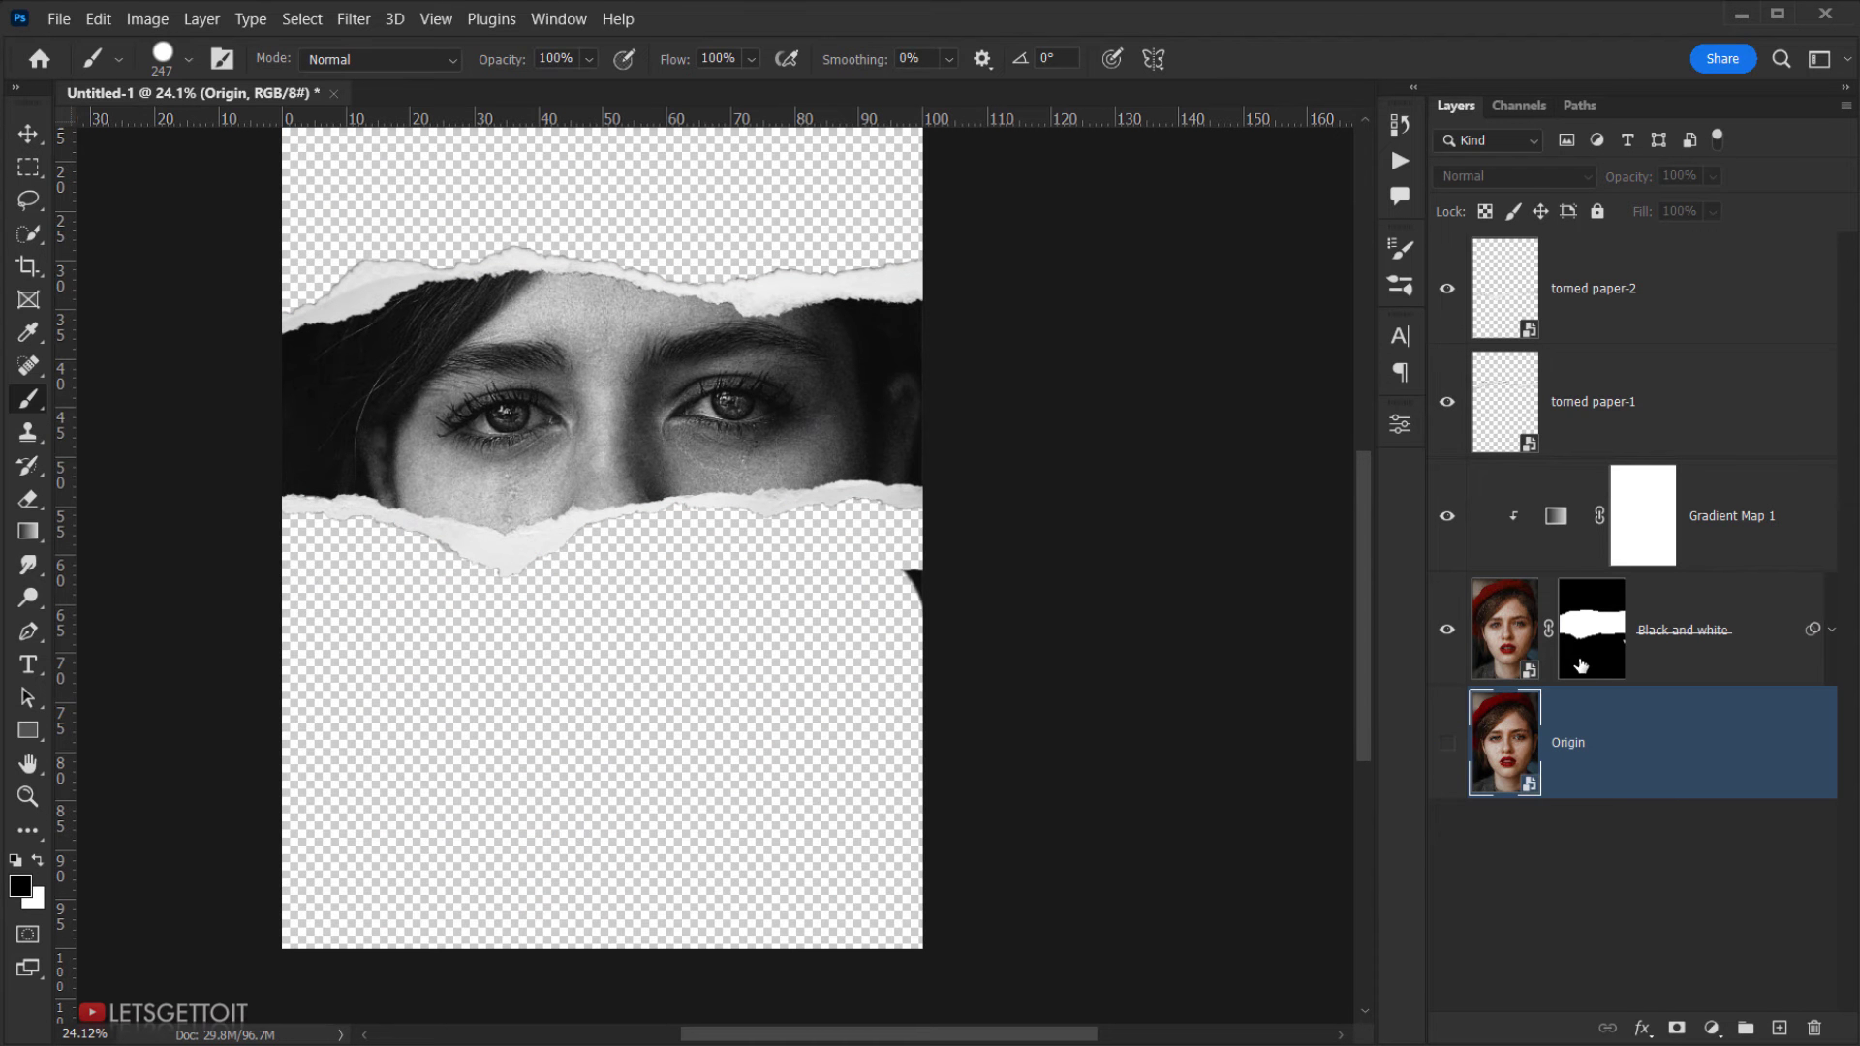
{"action": "left_click", "coordinate": [1581, 665]}
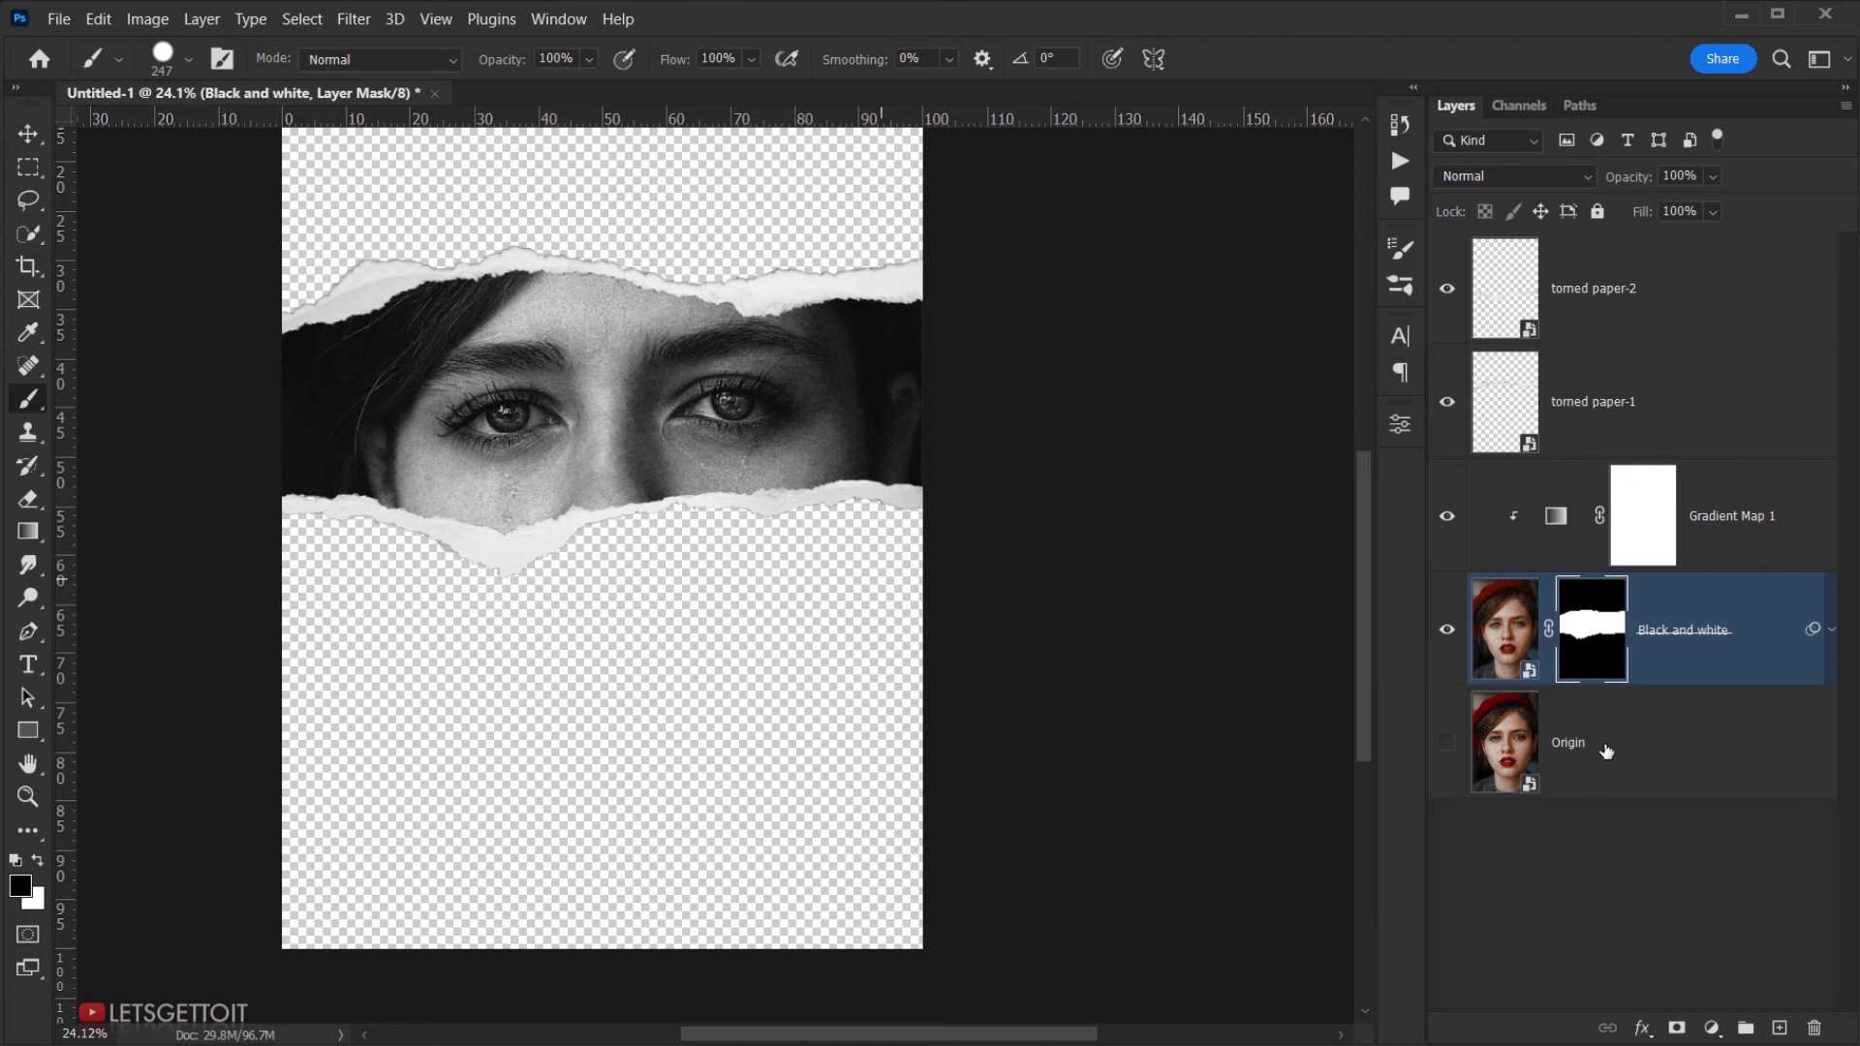
{"action": "left_click", "coordinate": [1509, 751]}
{"action": "left_click", "coordinate": [1447, 744]}
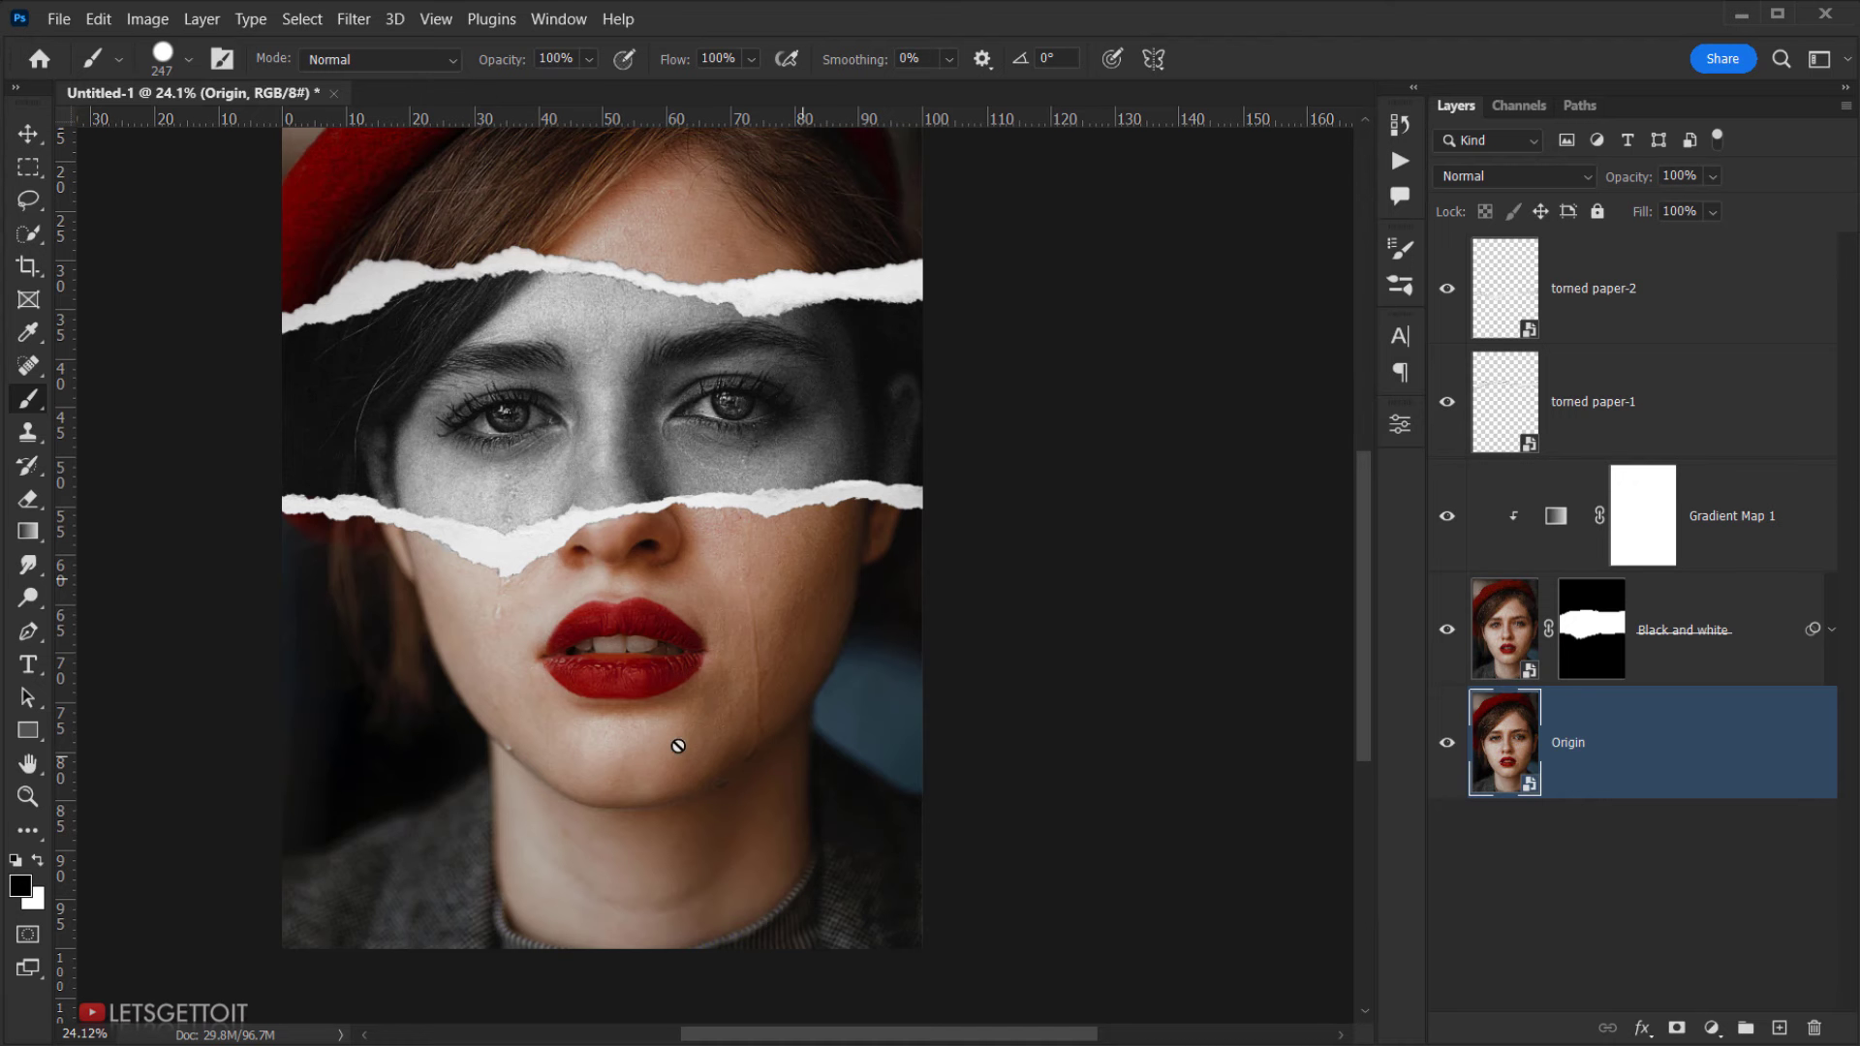
{"action": "scroll", "coordinate": [621, 692], "scroll_direction": "down", "scroll_amount": 2}
- Place Texture.jpg from the Torn Paper folder directly above the Origin layer and scale it to 56.83% so it covers the whole canvas
{"action": "left_click", "coordinate": [1665, 753]}
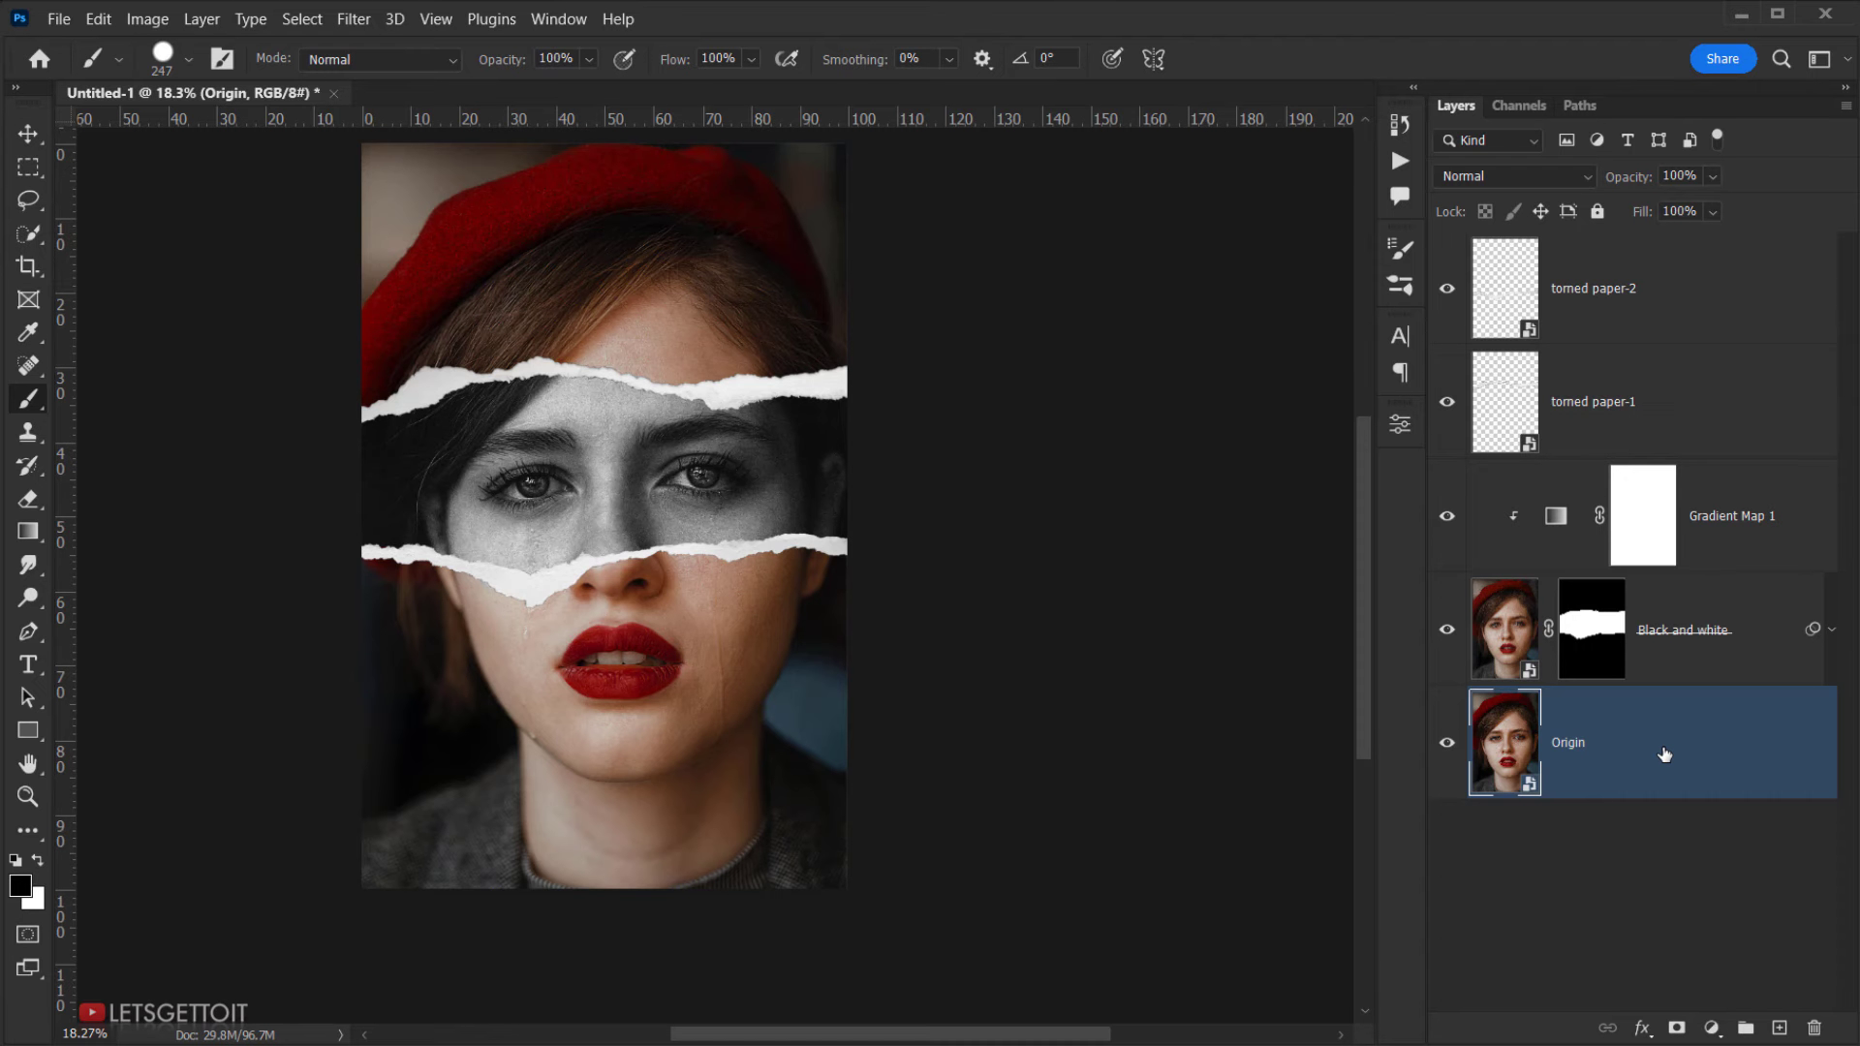
{"action": "key", "text": "alt+Tab"}
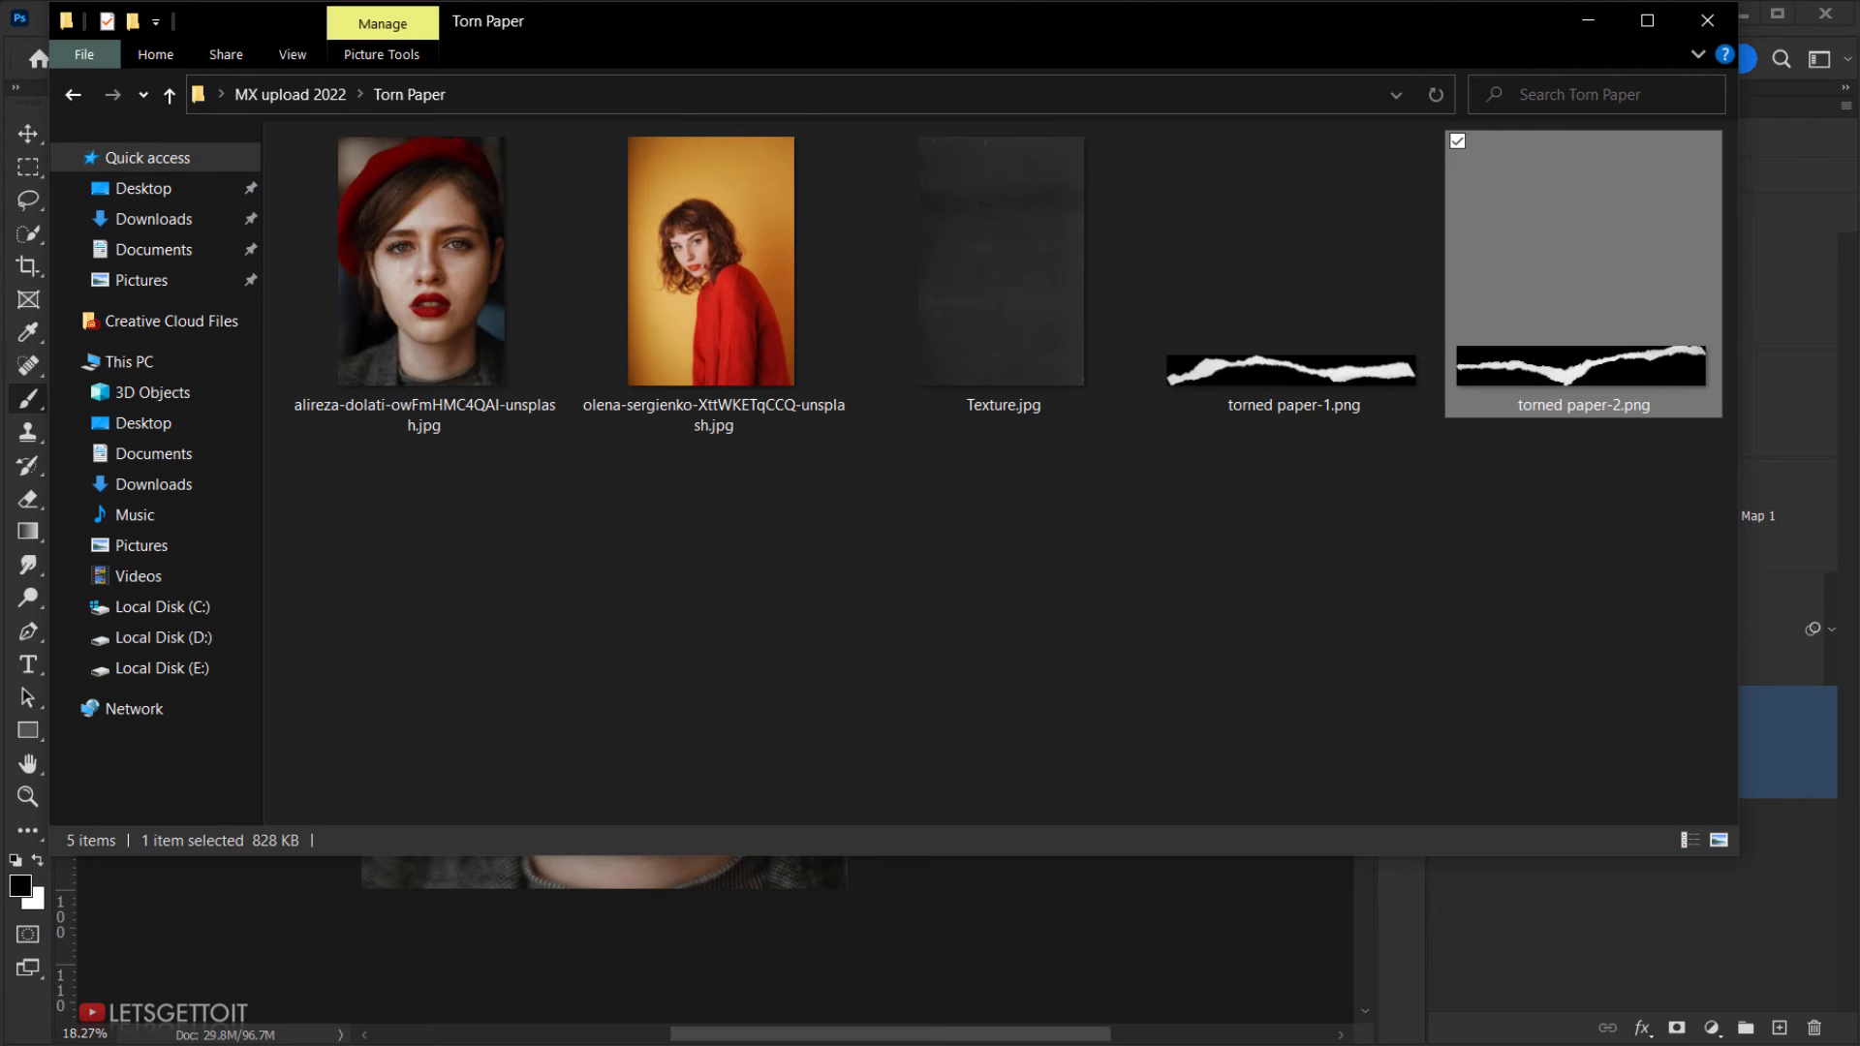
{"action": "left_click", "coordinate": [1017, 296]}
{"action": "left_click_drag", "start_coordinate": [996, 328], "coordinate": [602, 886]}
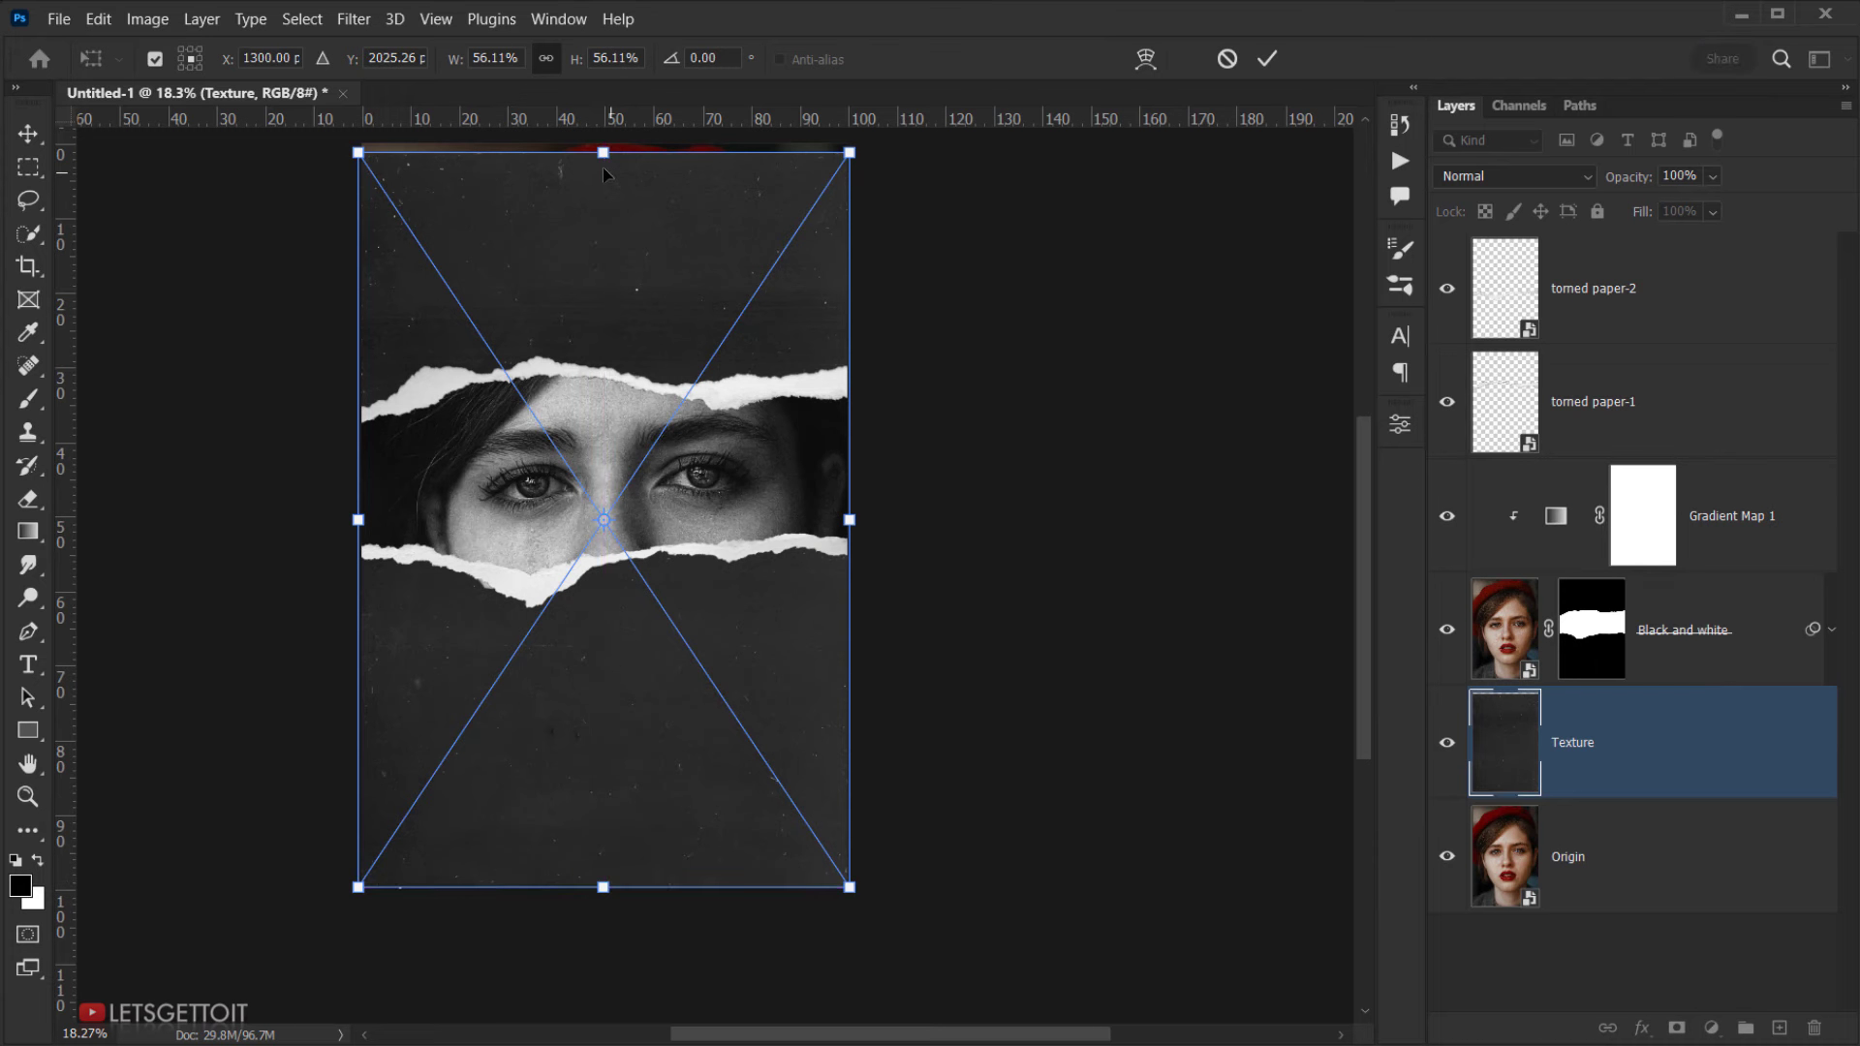
{"action": "left_click_drag", "start_coordinate": [603, 155], "coordinate": [602, 143]}
{"action": "left_click", "coordinate": [1266, 58]}
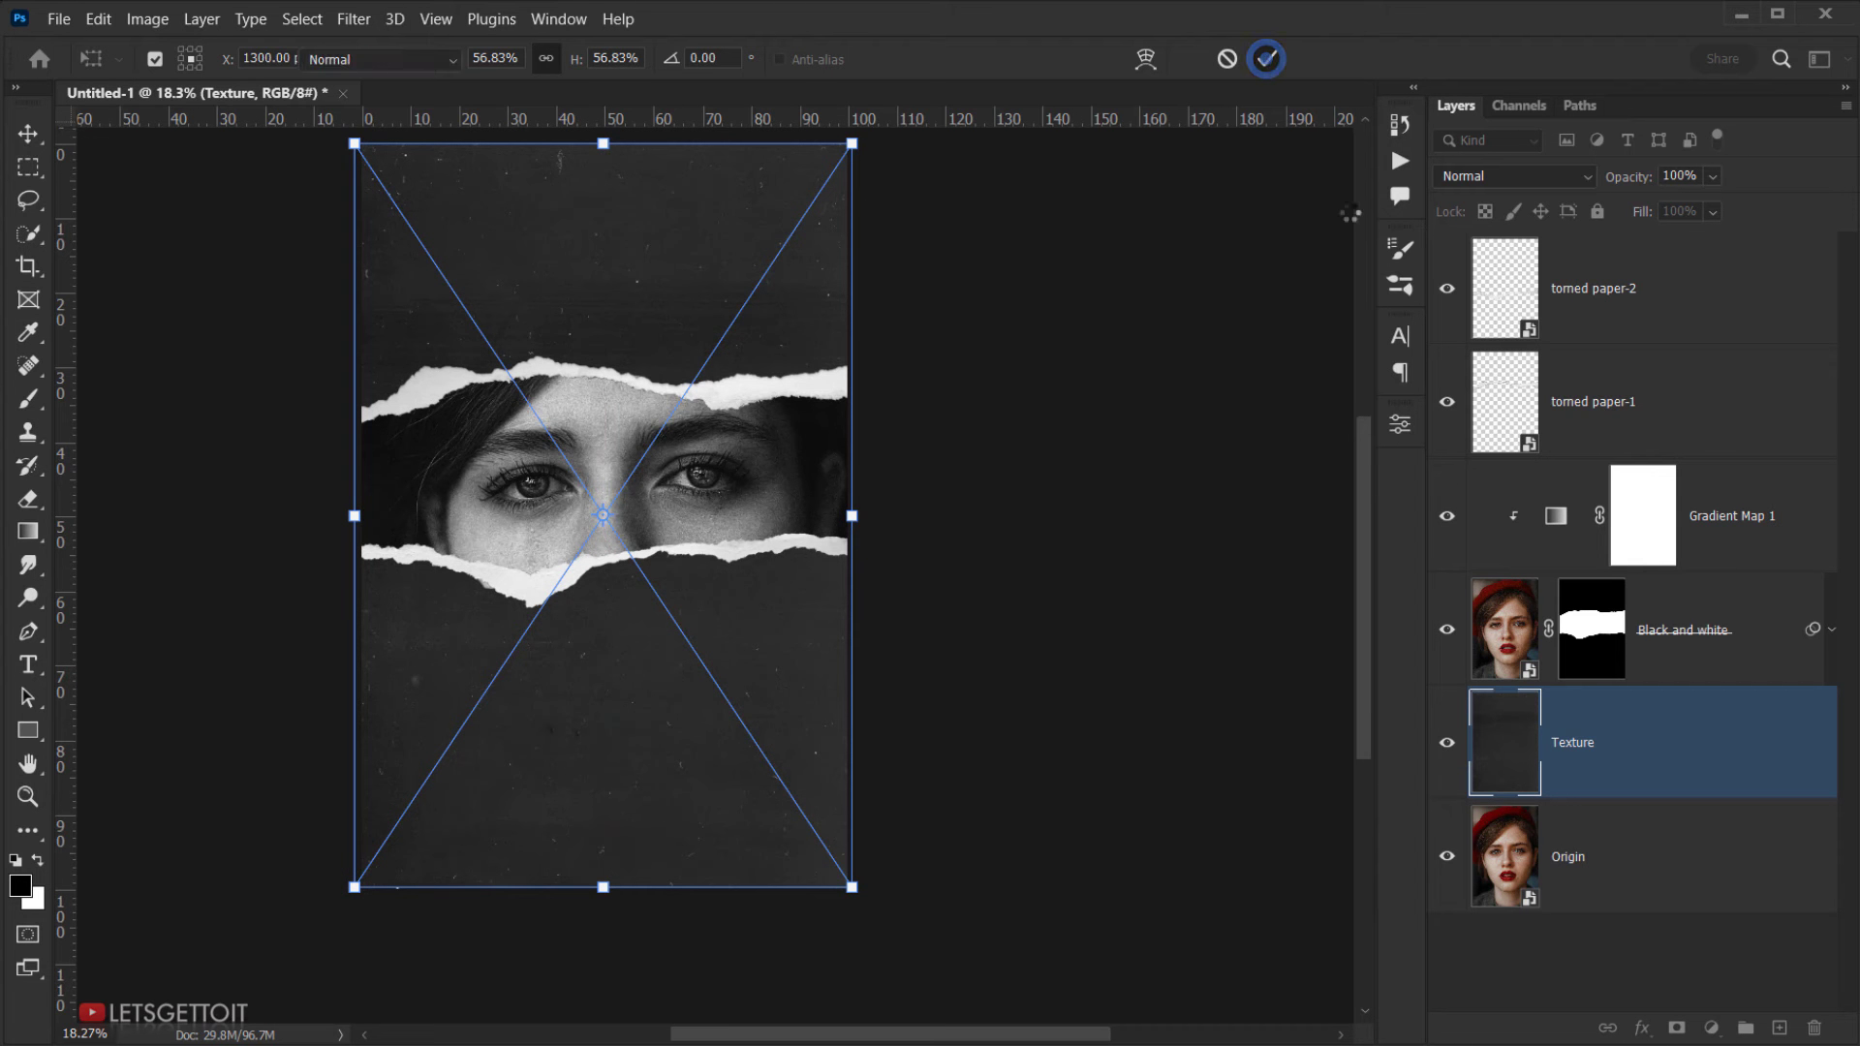
- Rasterize the Texture layer and clip it to the Origin layer
{"action": "right_click", "coordinate": [1655, 758]}
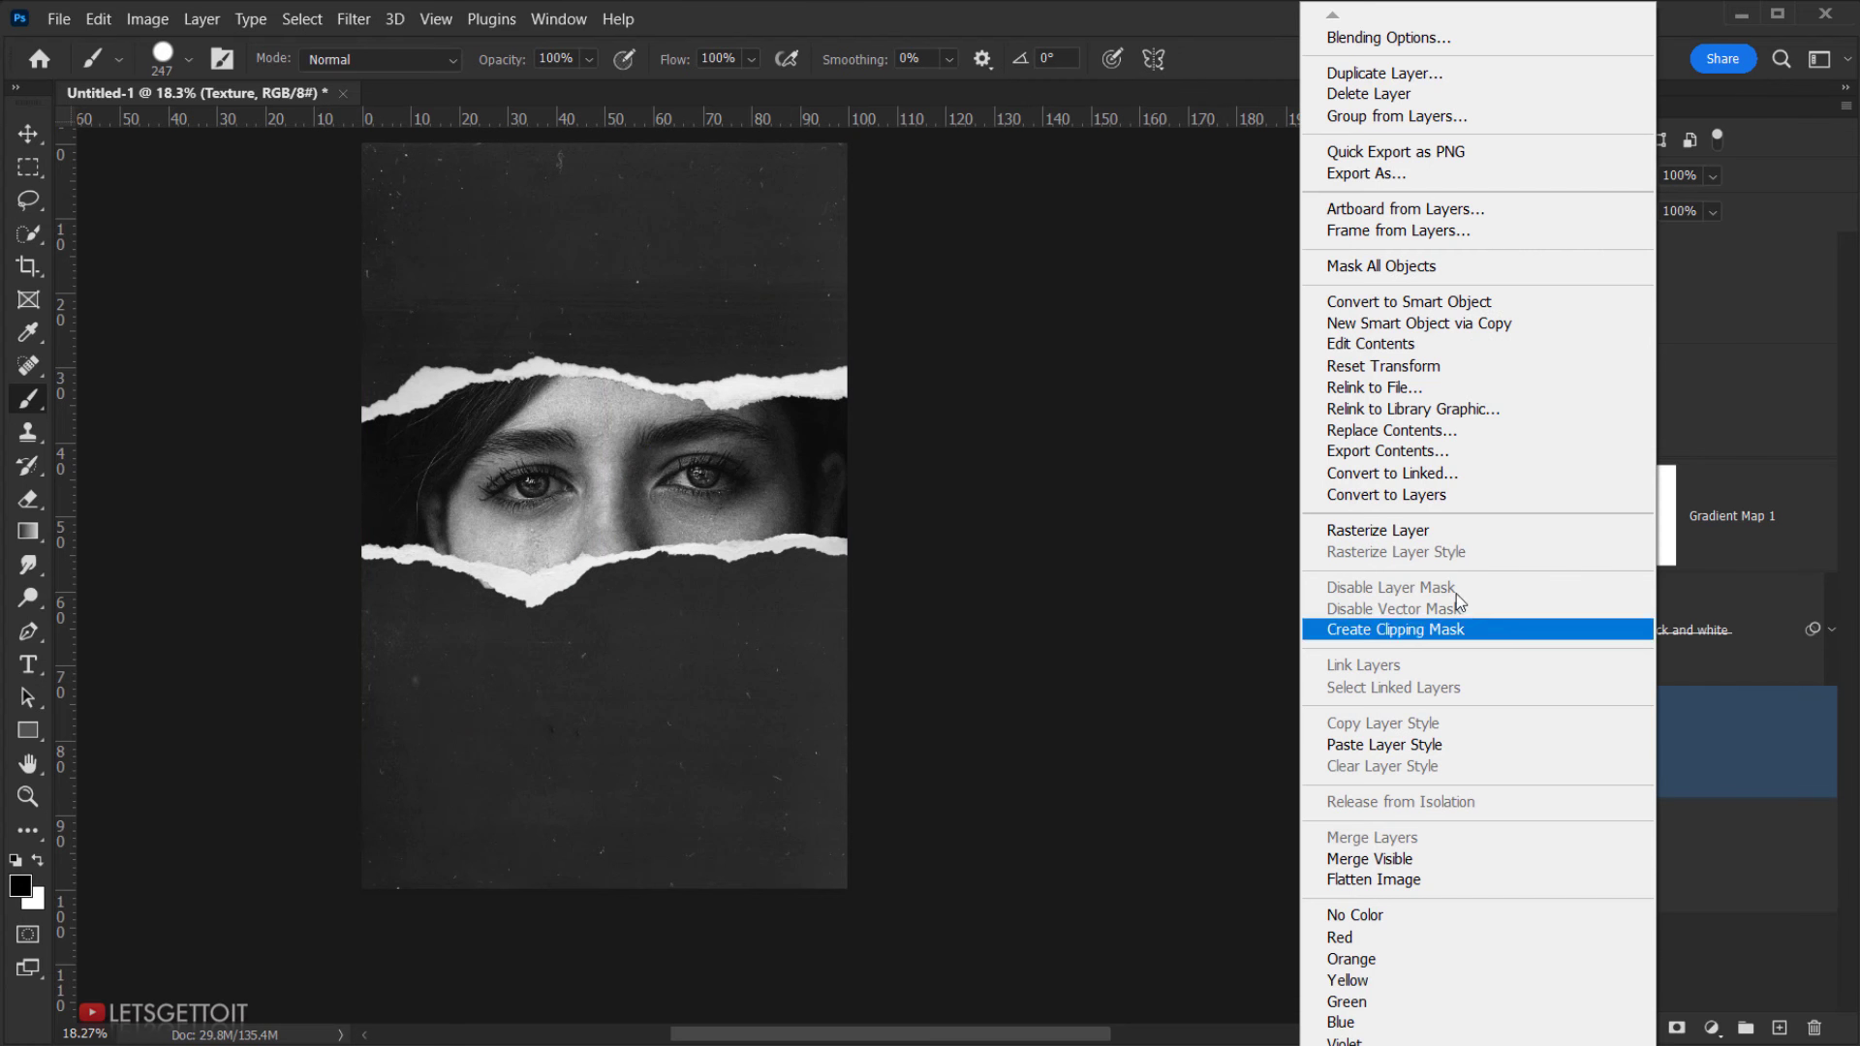
{"action": "left_click", "coordinate": [1395, 530]}
{"action": "right_click", "coordinate": [1709, 740]}
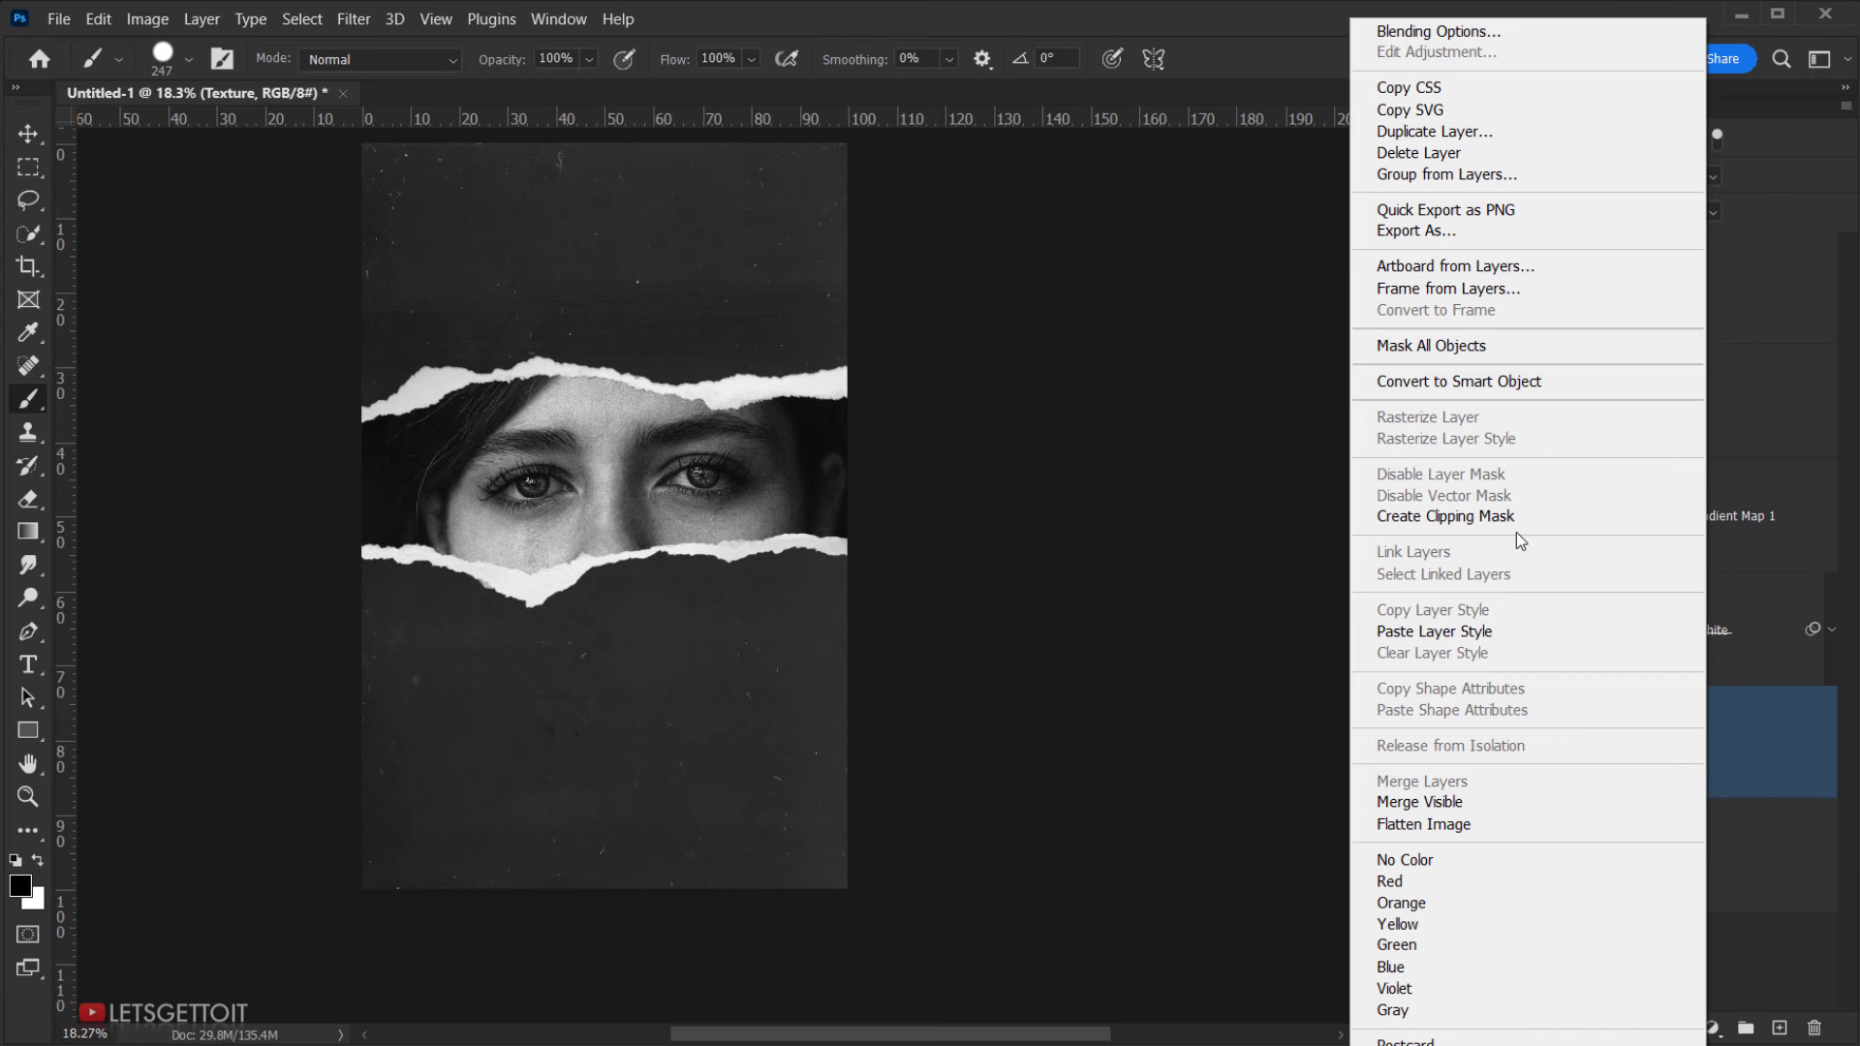
{"action": "left_click", "coordinate": [1432, 516]}
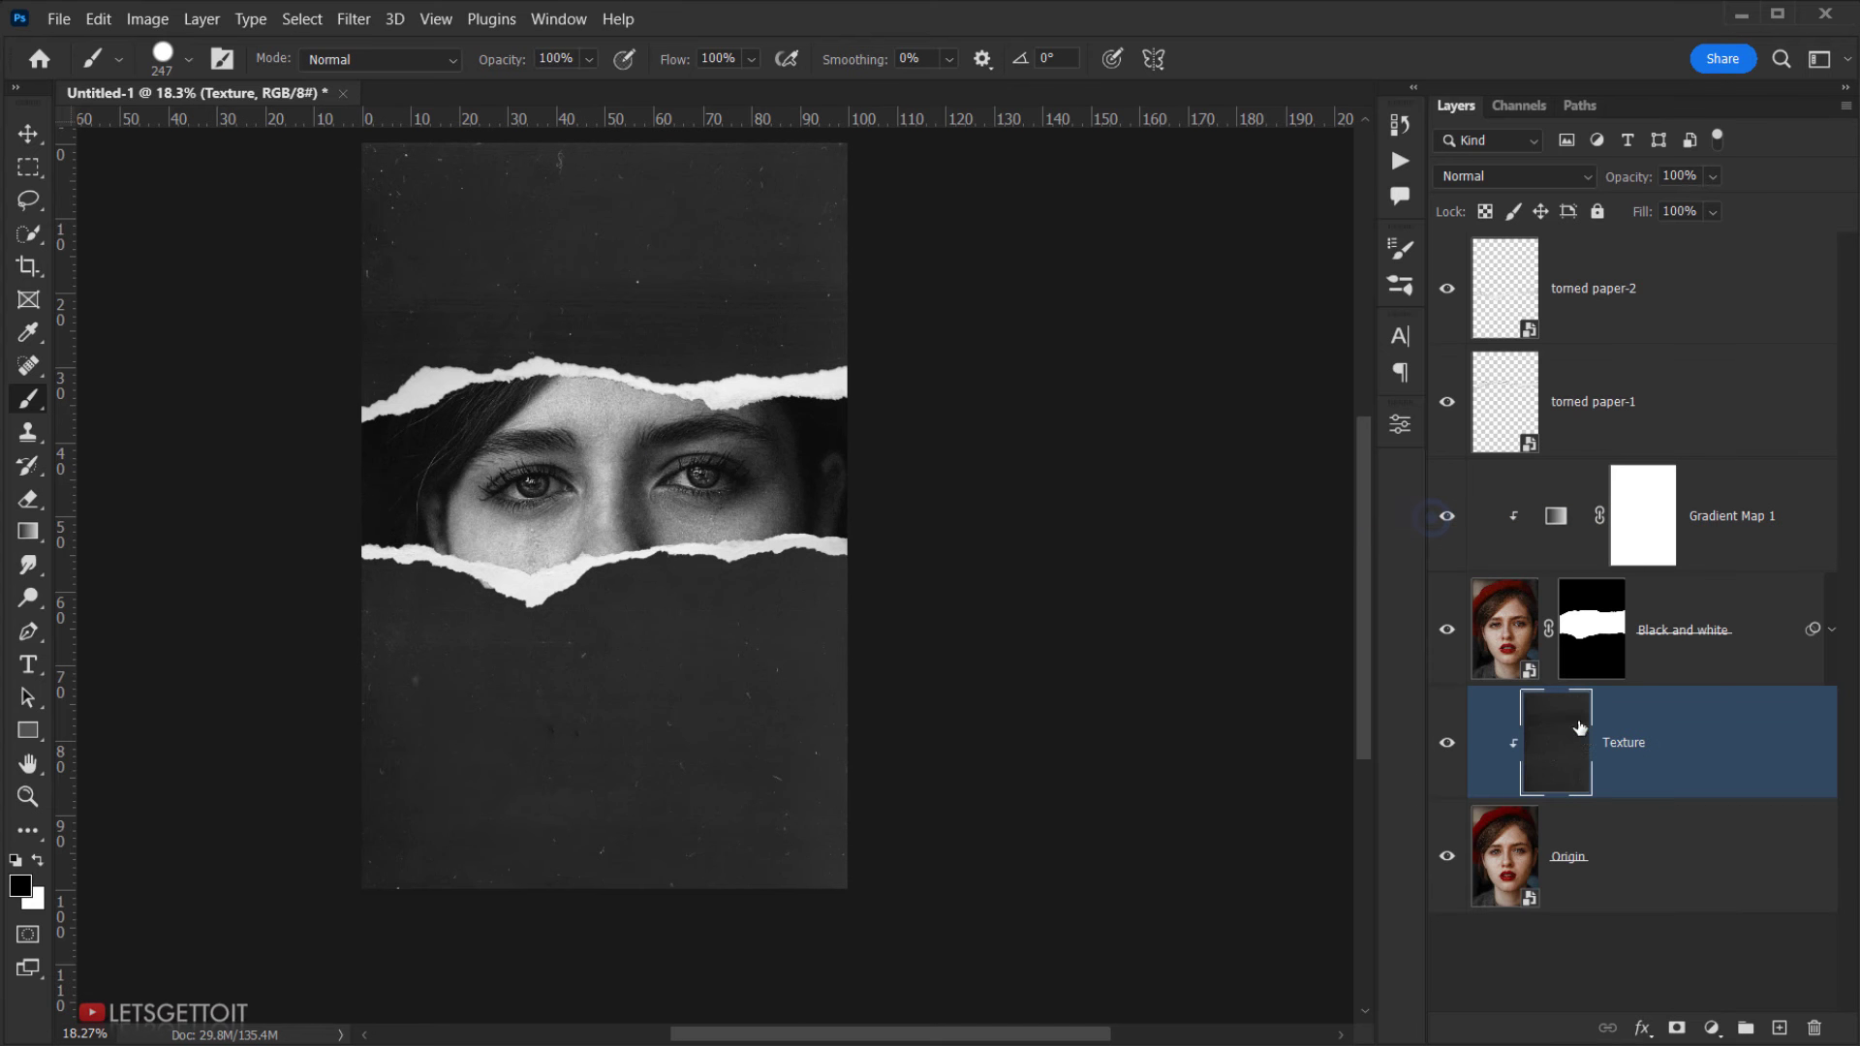
- Set the Texture layer's blend mode to Lighten and its opacity to 70%
{"action": "left_click", "coordinate": [1671, 835]}
{"action": "left_click", "coordinate": [1665, 759]}
{"action": "left_click", "coordinate": [1559, 180]}
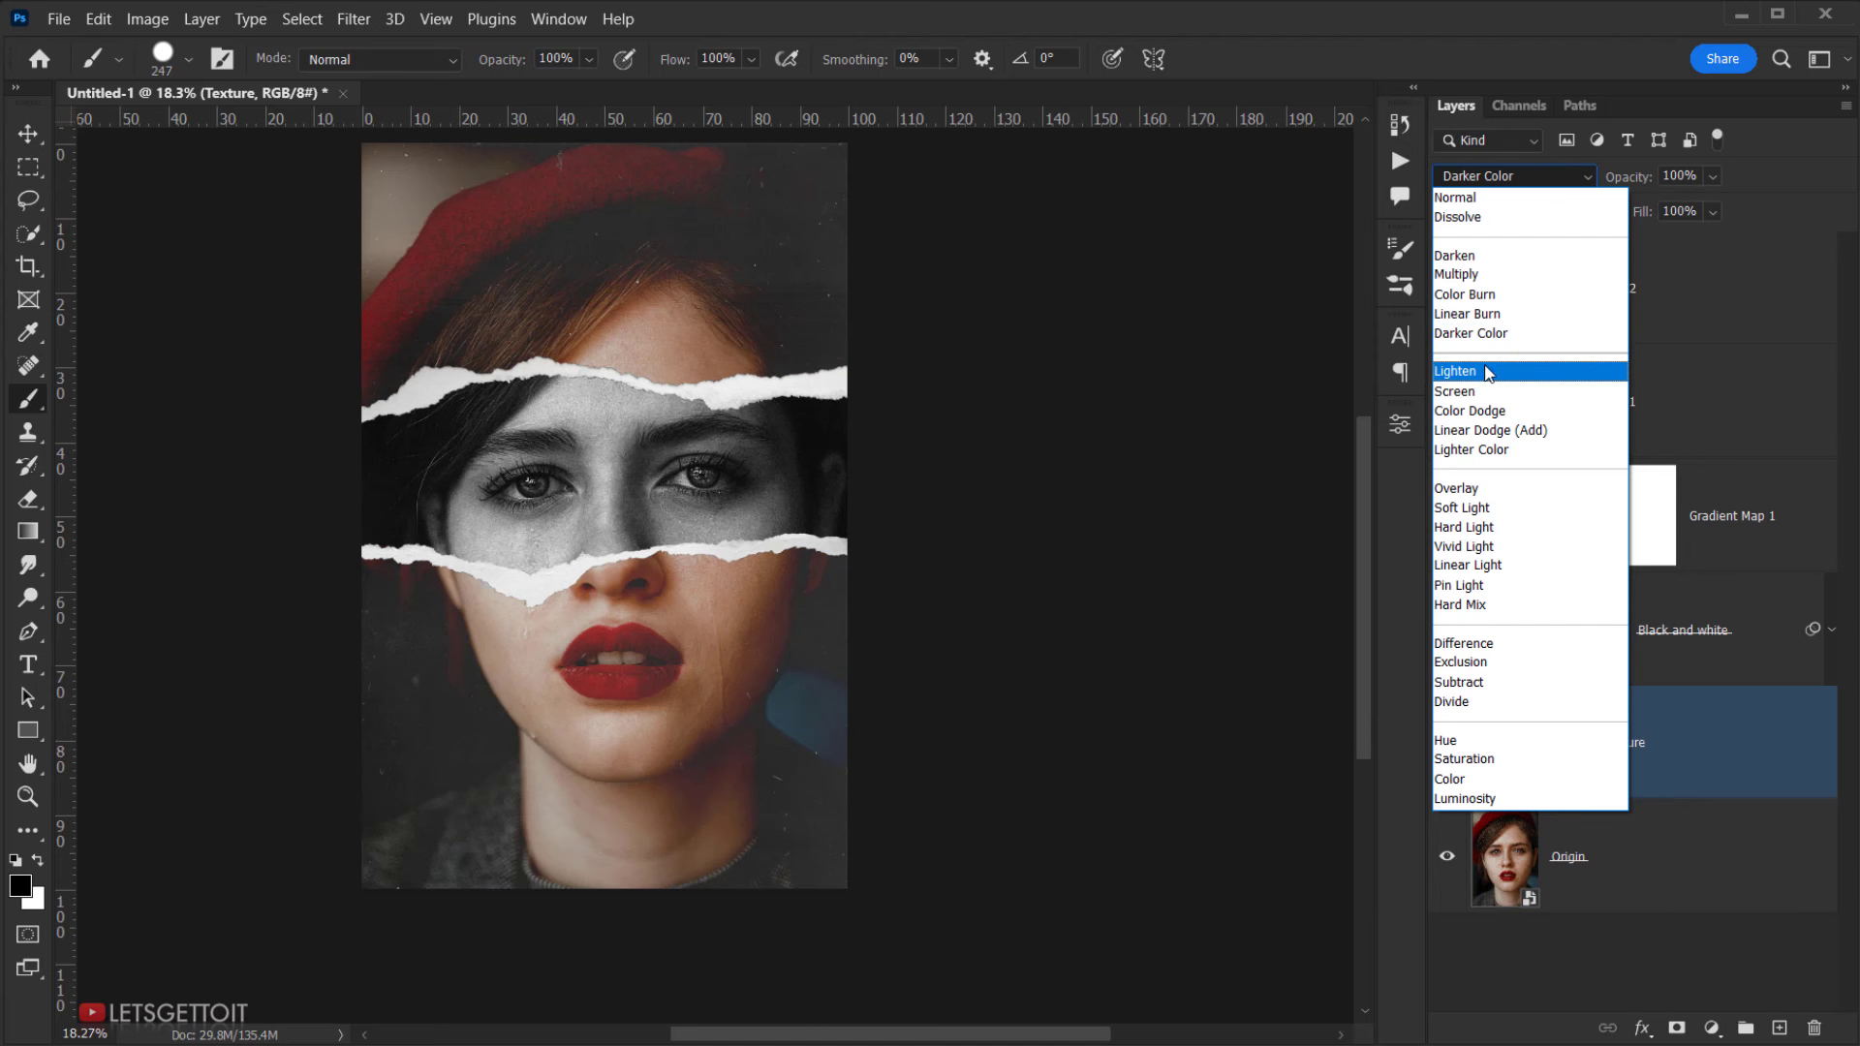
{"action": "left_click", "coordinate": [1485, 374]}
{"action": "left_click", "coordinate": [1683, 176]}
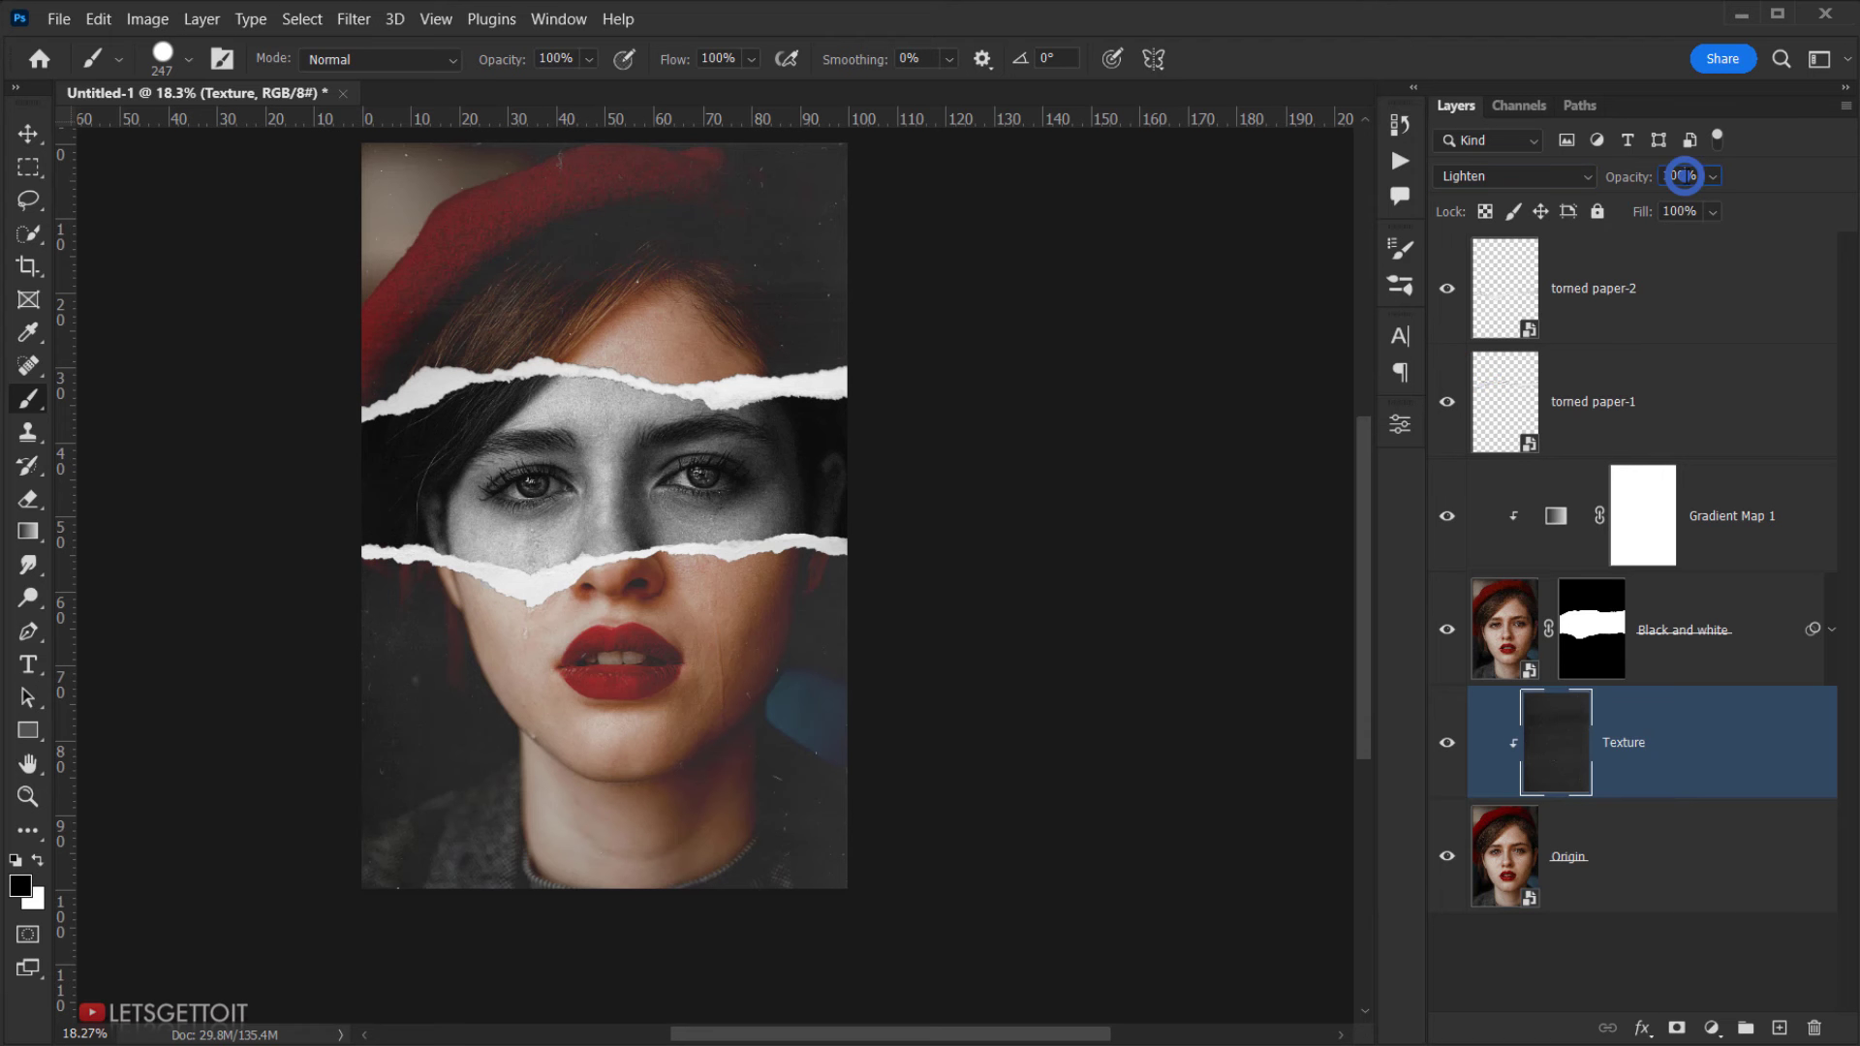
{"action": "type", "text": "70"}
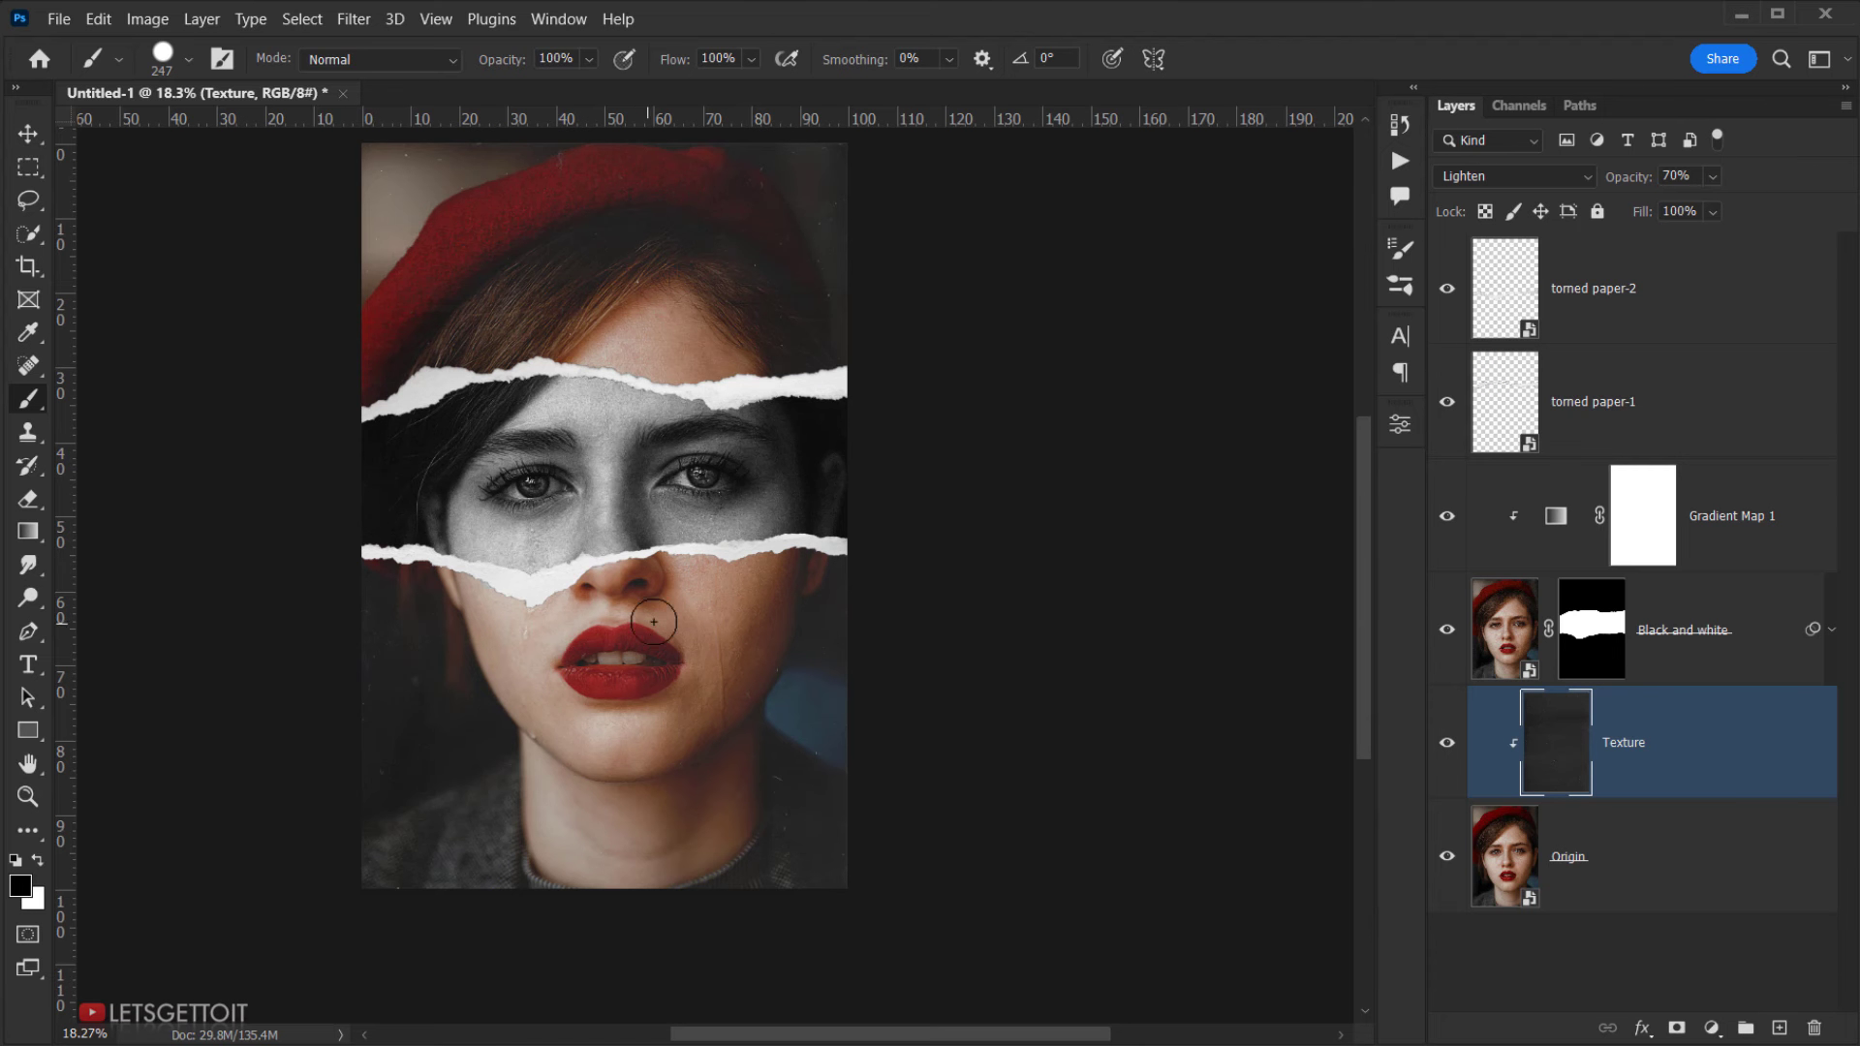
- Add an Exposure adjustment clipped above the Texture layer, with Offset +0.0125 and Gamma Correction 0.81
{"action": "scroll", "coordinate": [652, 625], "scroll_direction": "up", "scroll_amount": 1}
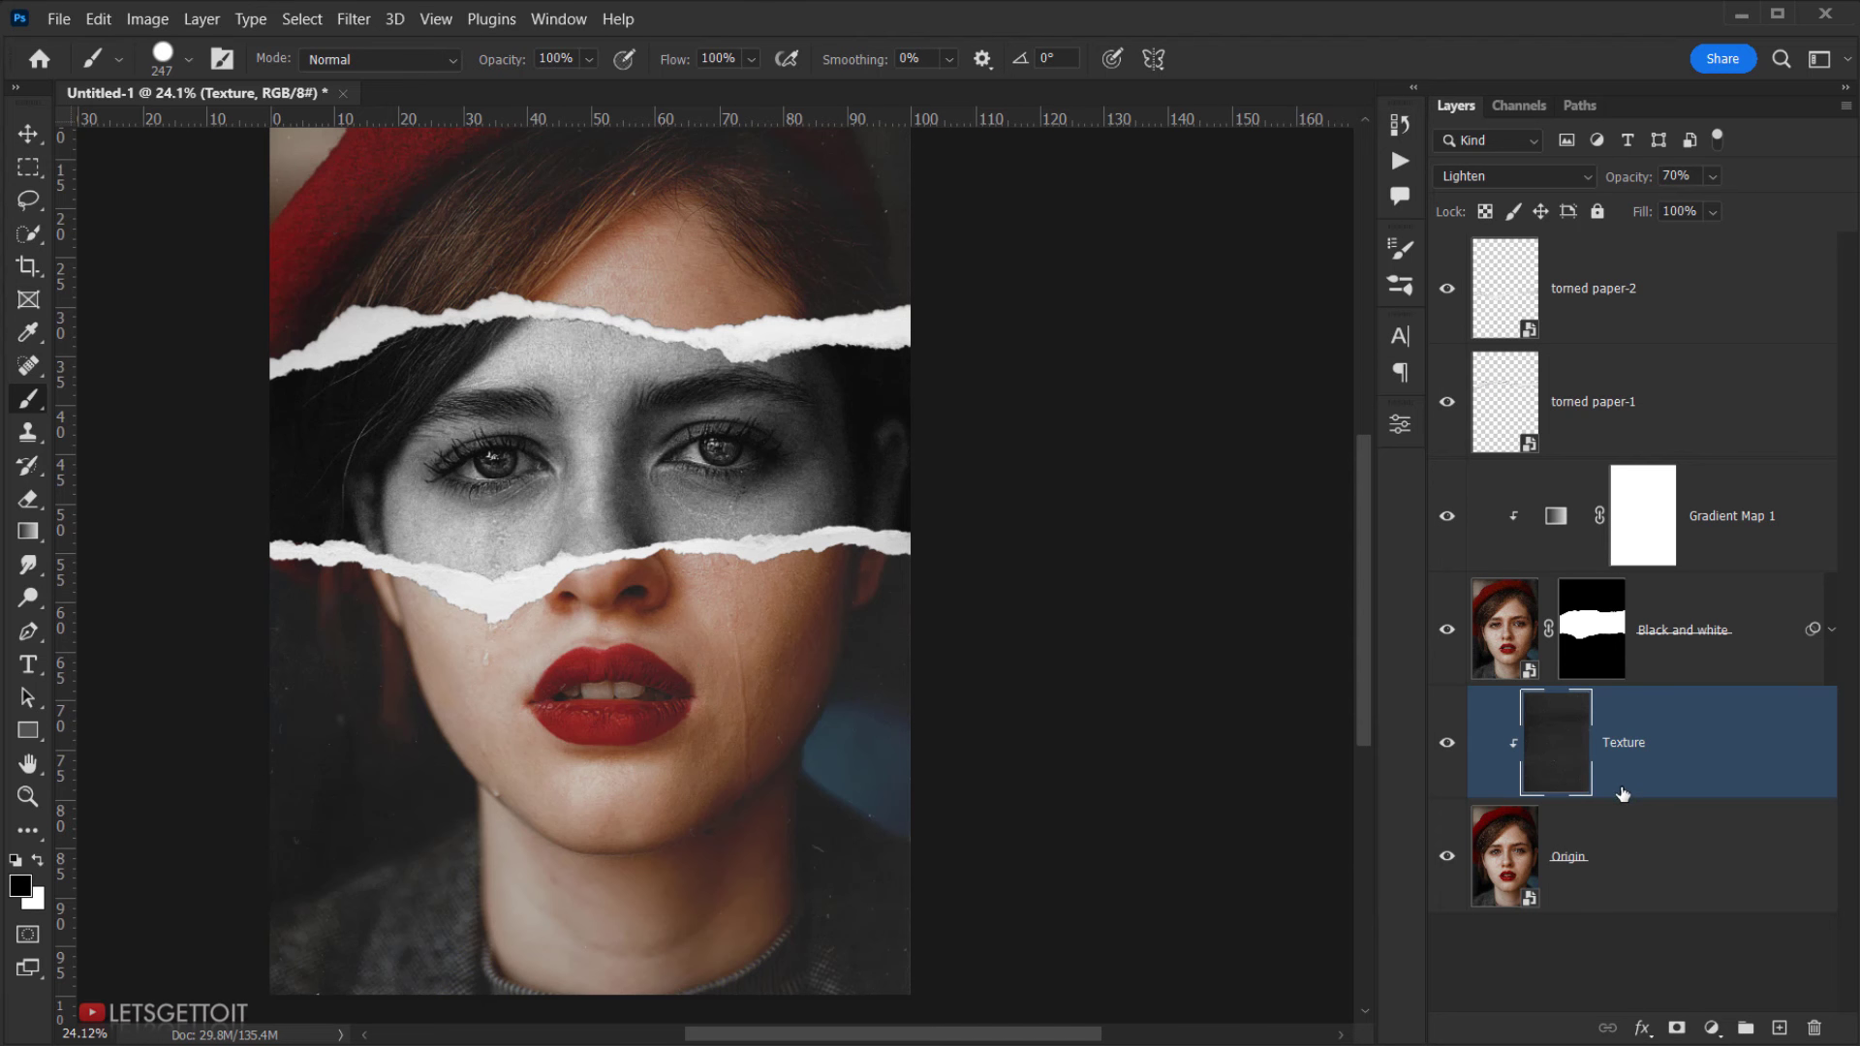
{"action": "left_click", "coordinate": [1714, 1027]}
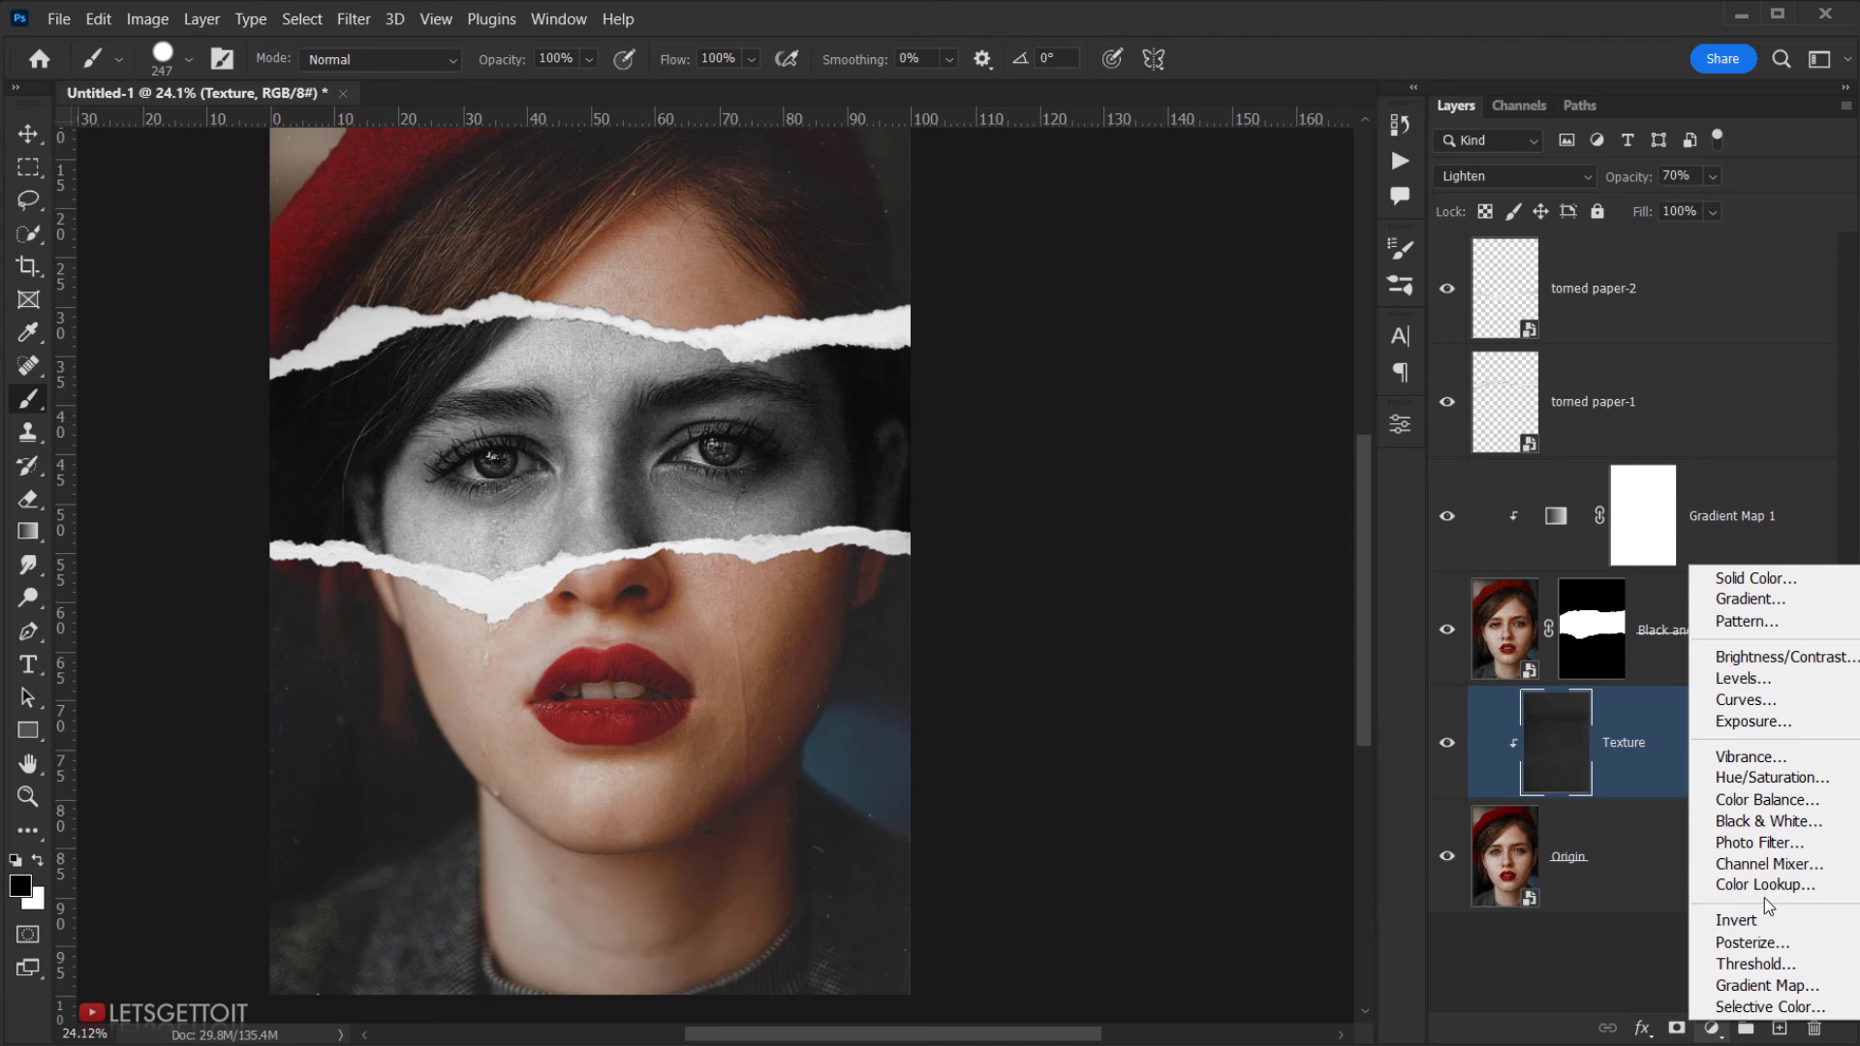
{"action": "left_click", "coordinate": [1827, 720]}
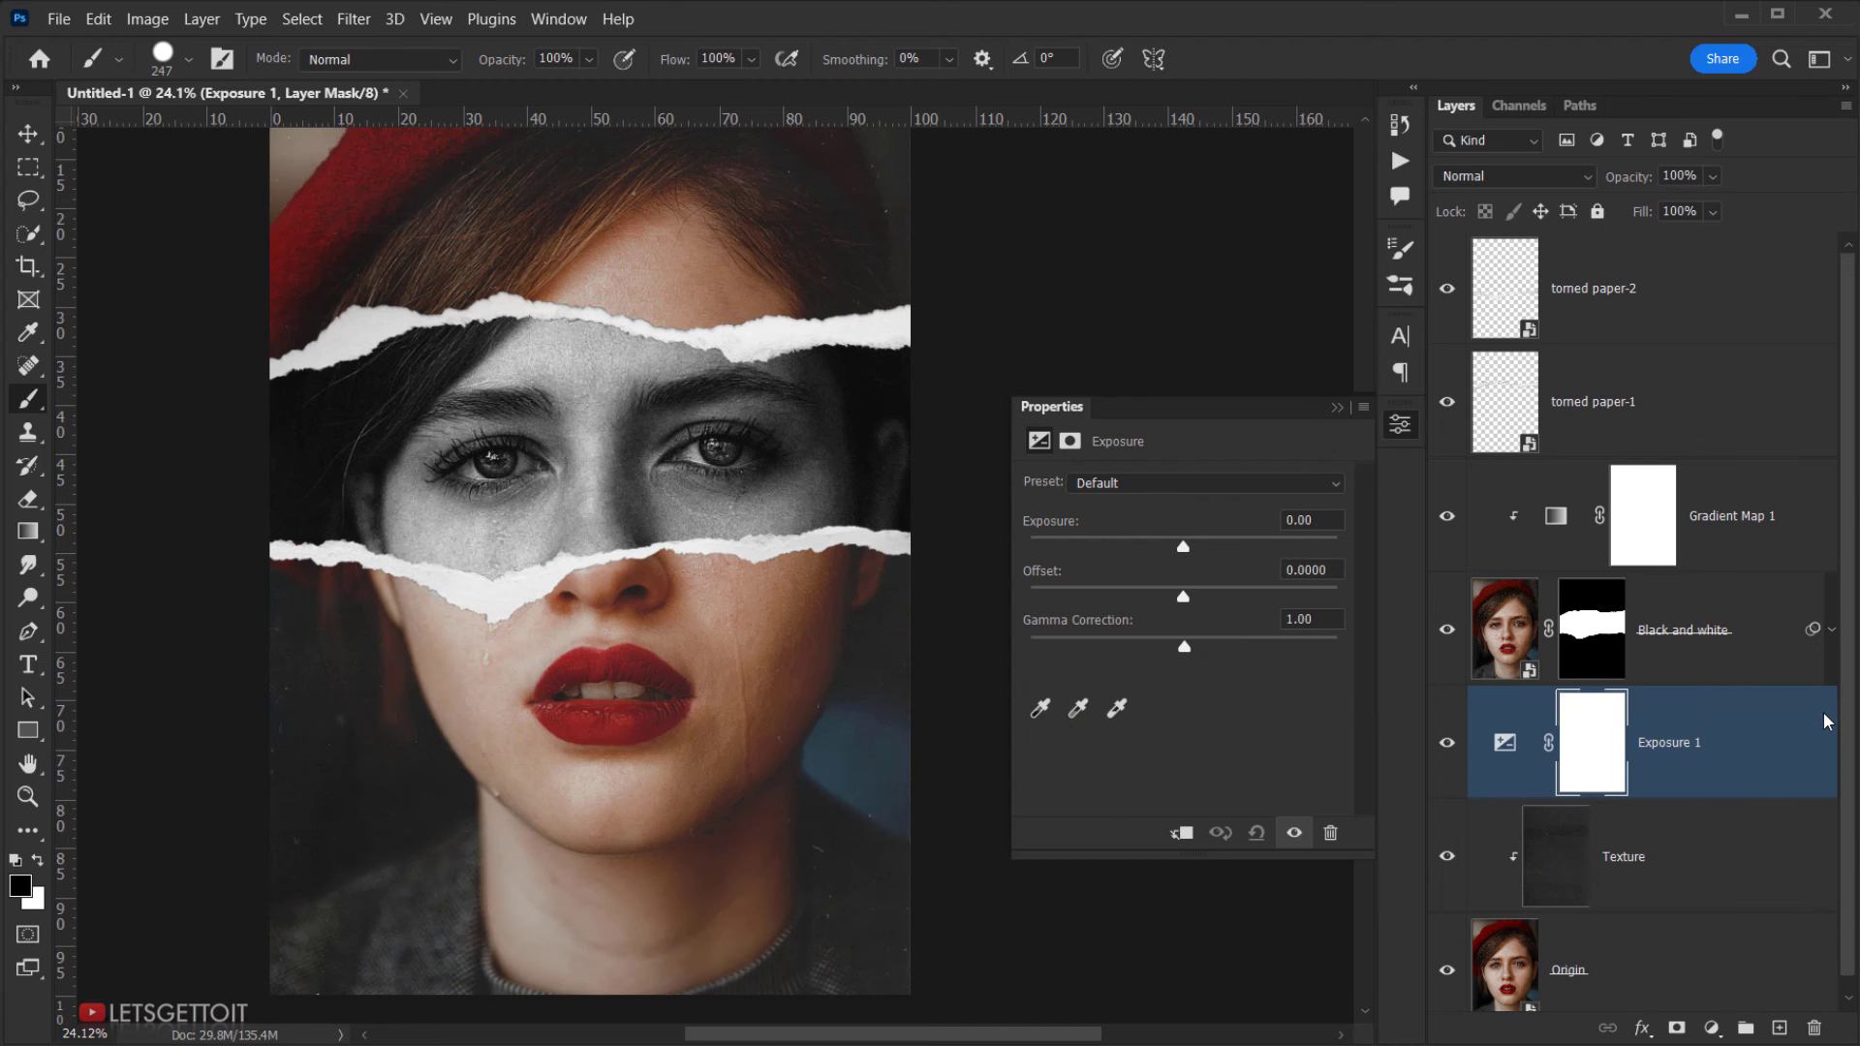
{"action": "left_click", "coordinate": [1184, 832]}
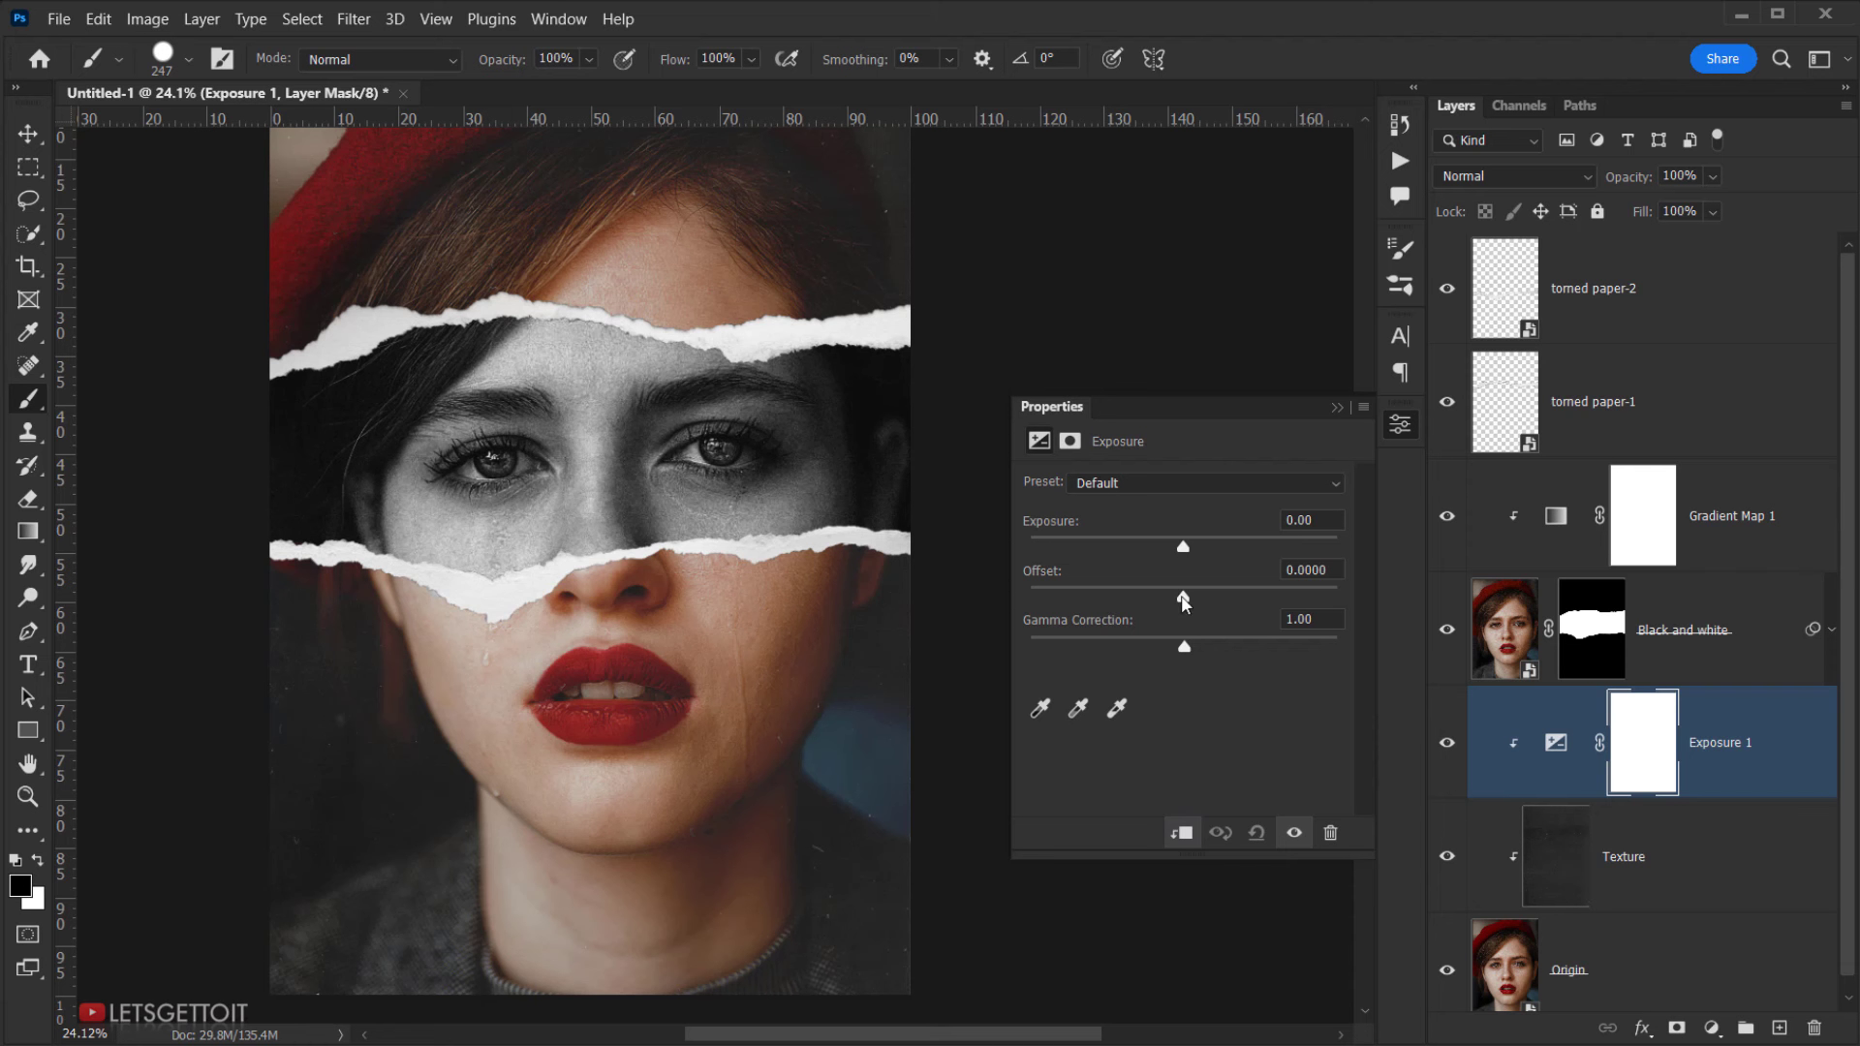
{"action": "left_click_drag", "start_coordinate": [1183, 601], "coordinate": [1188, 604]}
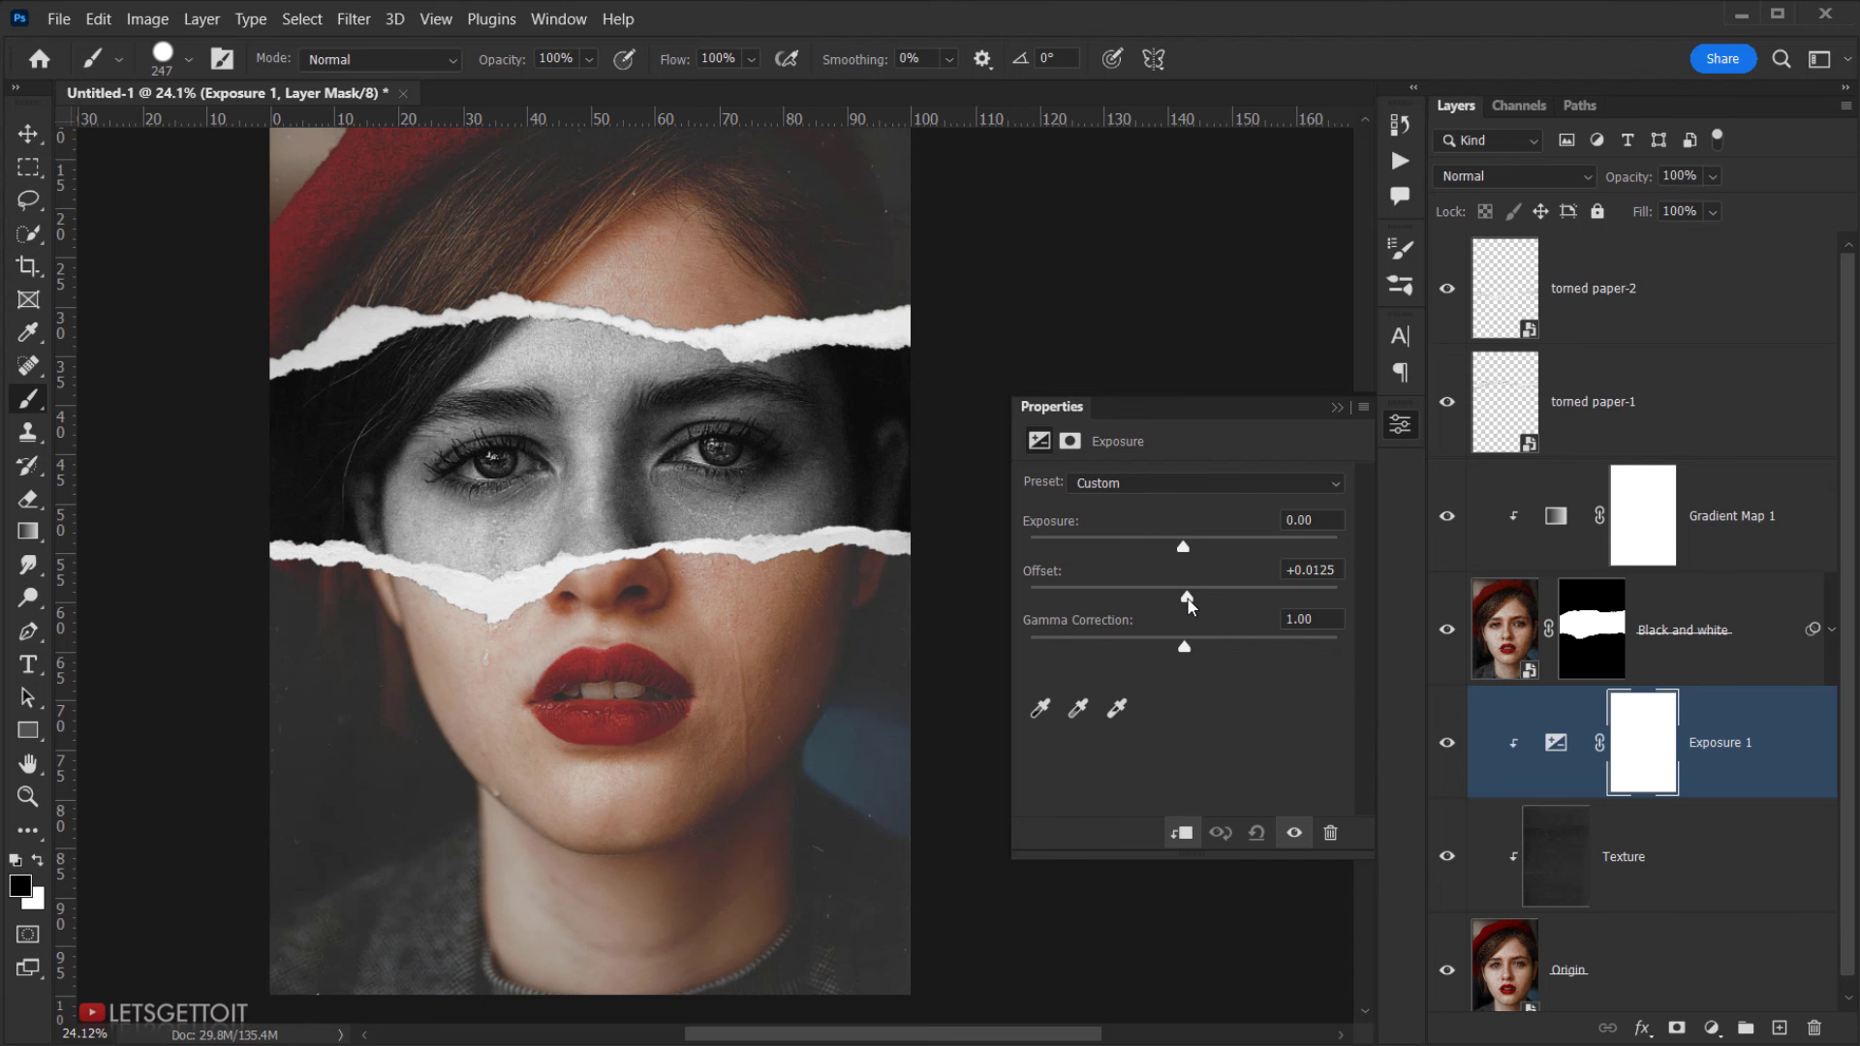
{"action": "left_click_drag", "start_coordinate": [1184, 646], "coordinate": [1205, 649]}
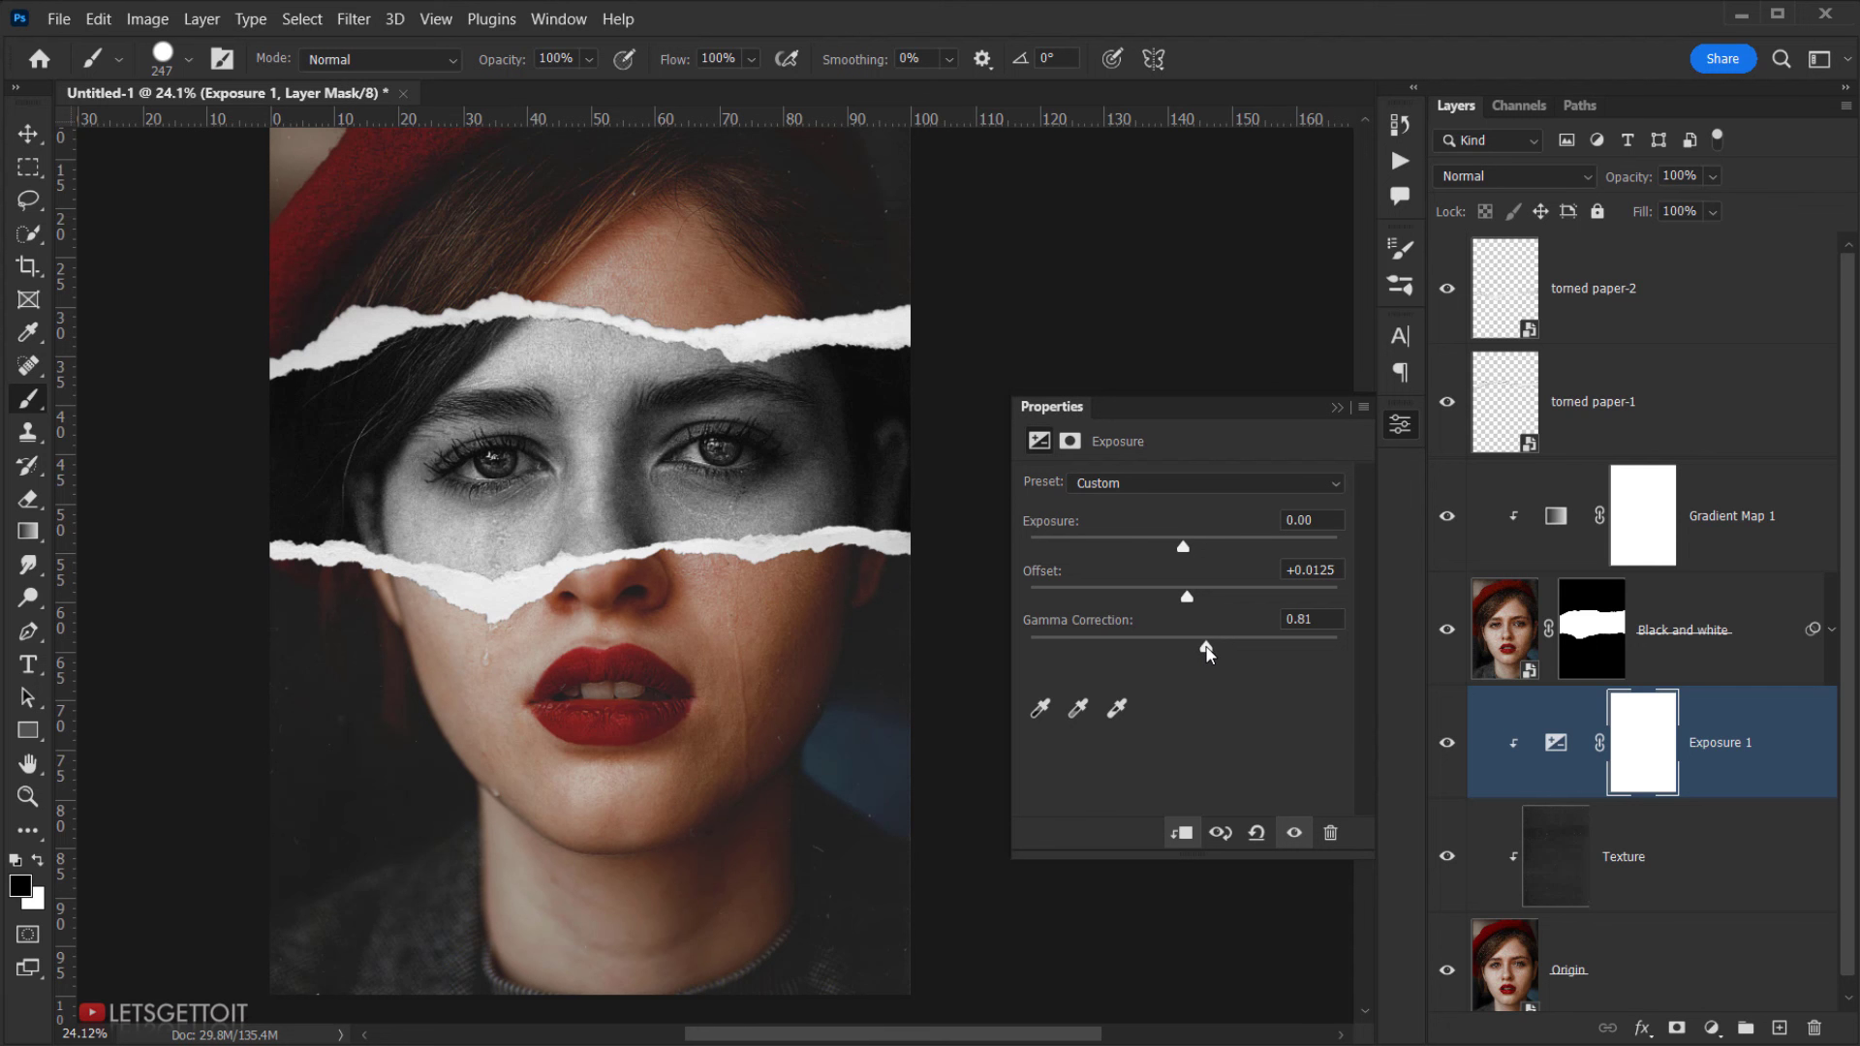
- Compare the image with and without the Exposure 1 adjustment and set its opacity to 70%
{"action": "left_click", "coordinate": [1338, 408]}
{"action": "left_click", "coordinate": [1447, 744]}
{"action": "left_click", "coordinate": [1447, 743]}
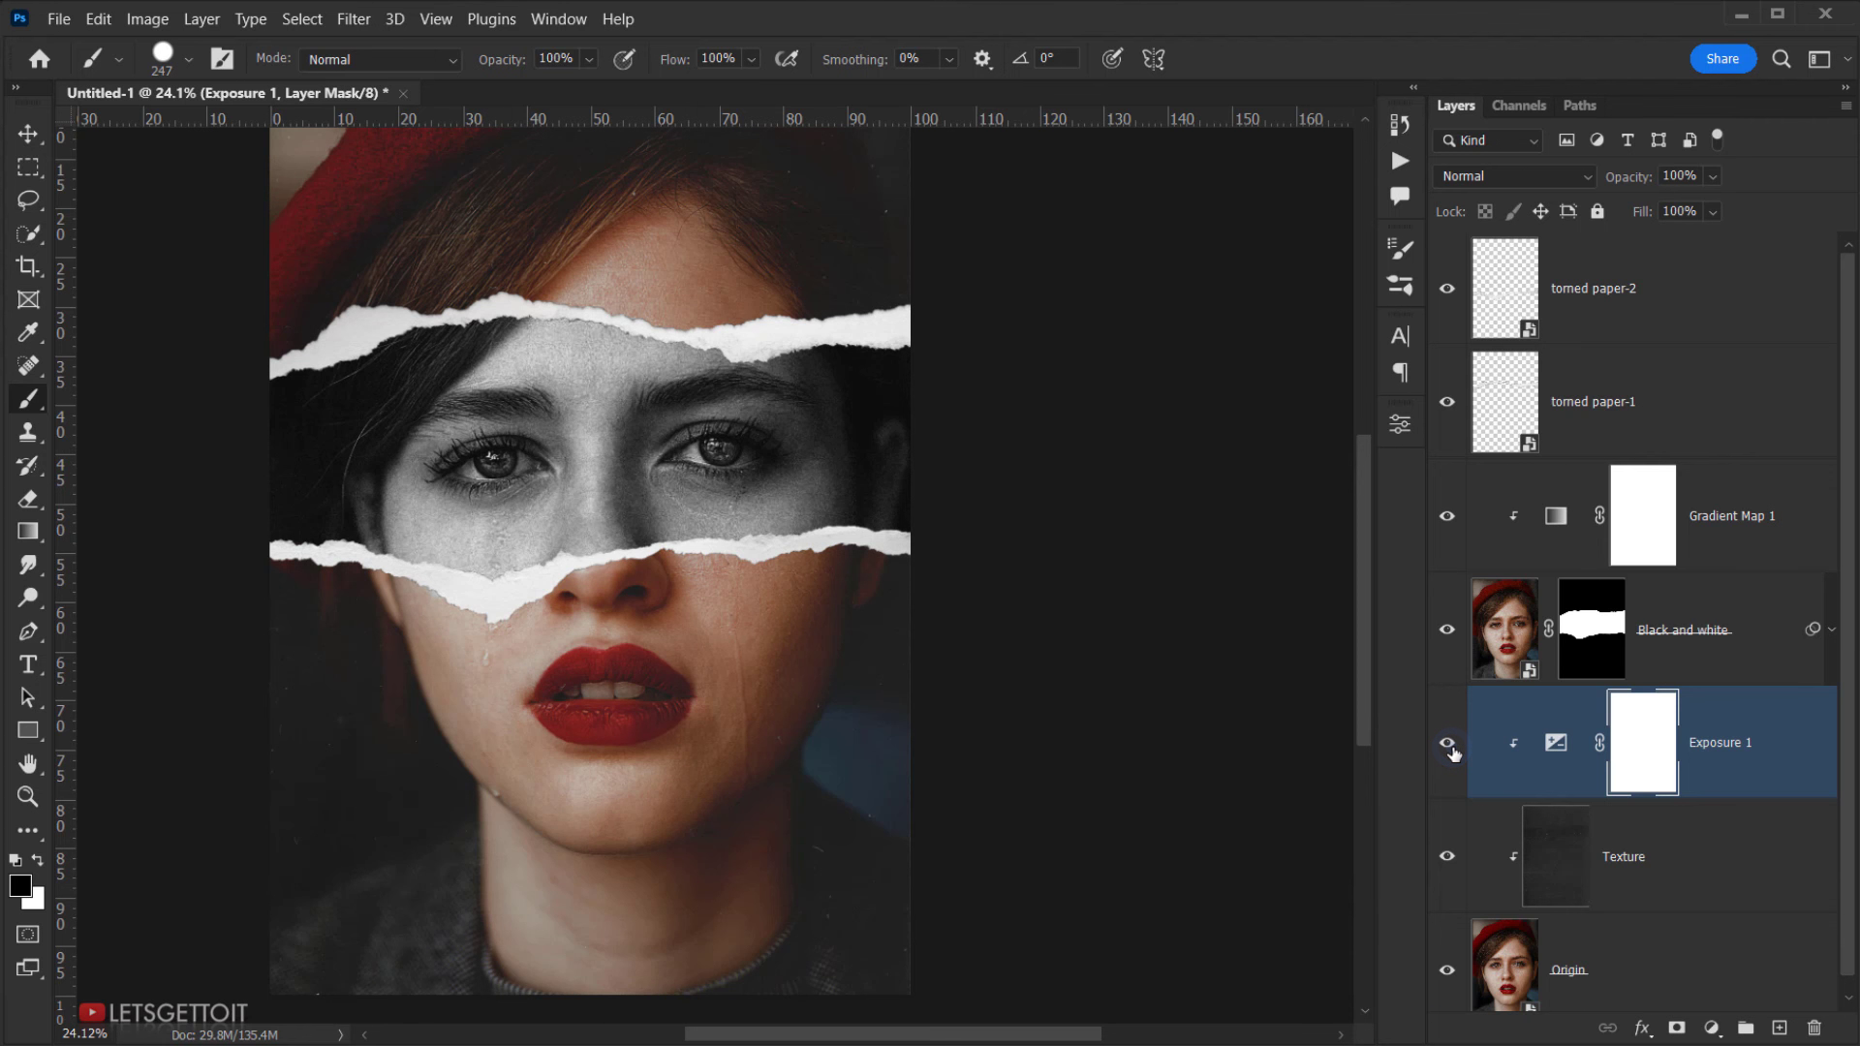
{"action": "left_click", "coordinate": [1681, 176]}
{"action": "type", "text": "70"}
{"action": "key", "text": "Return"}
- Select the Texture layer and review the whole composition with the surrounding interface hidden
{"action": "left_click_drag", "start_coordinate": [834, 486], "coordinate": [830, 526]}
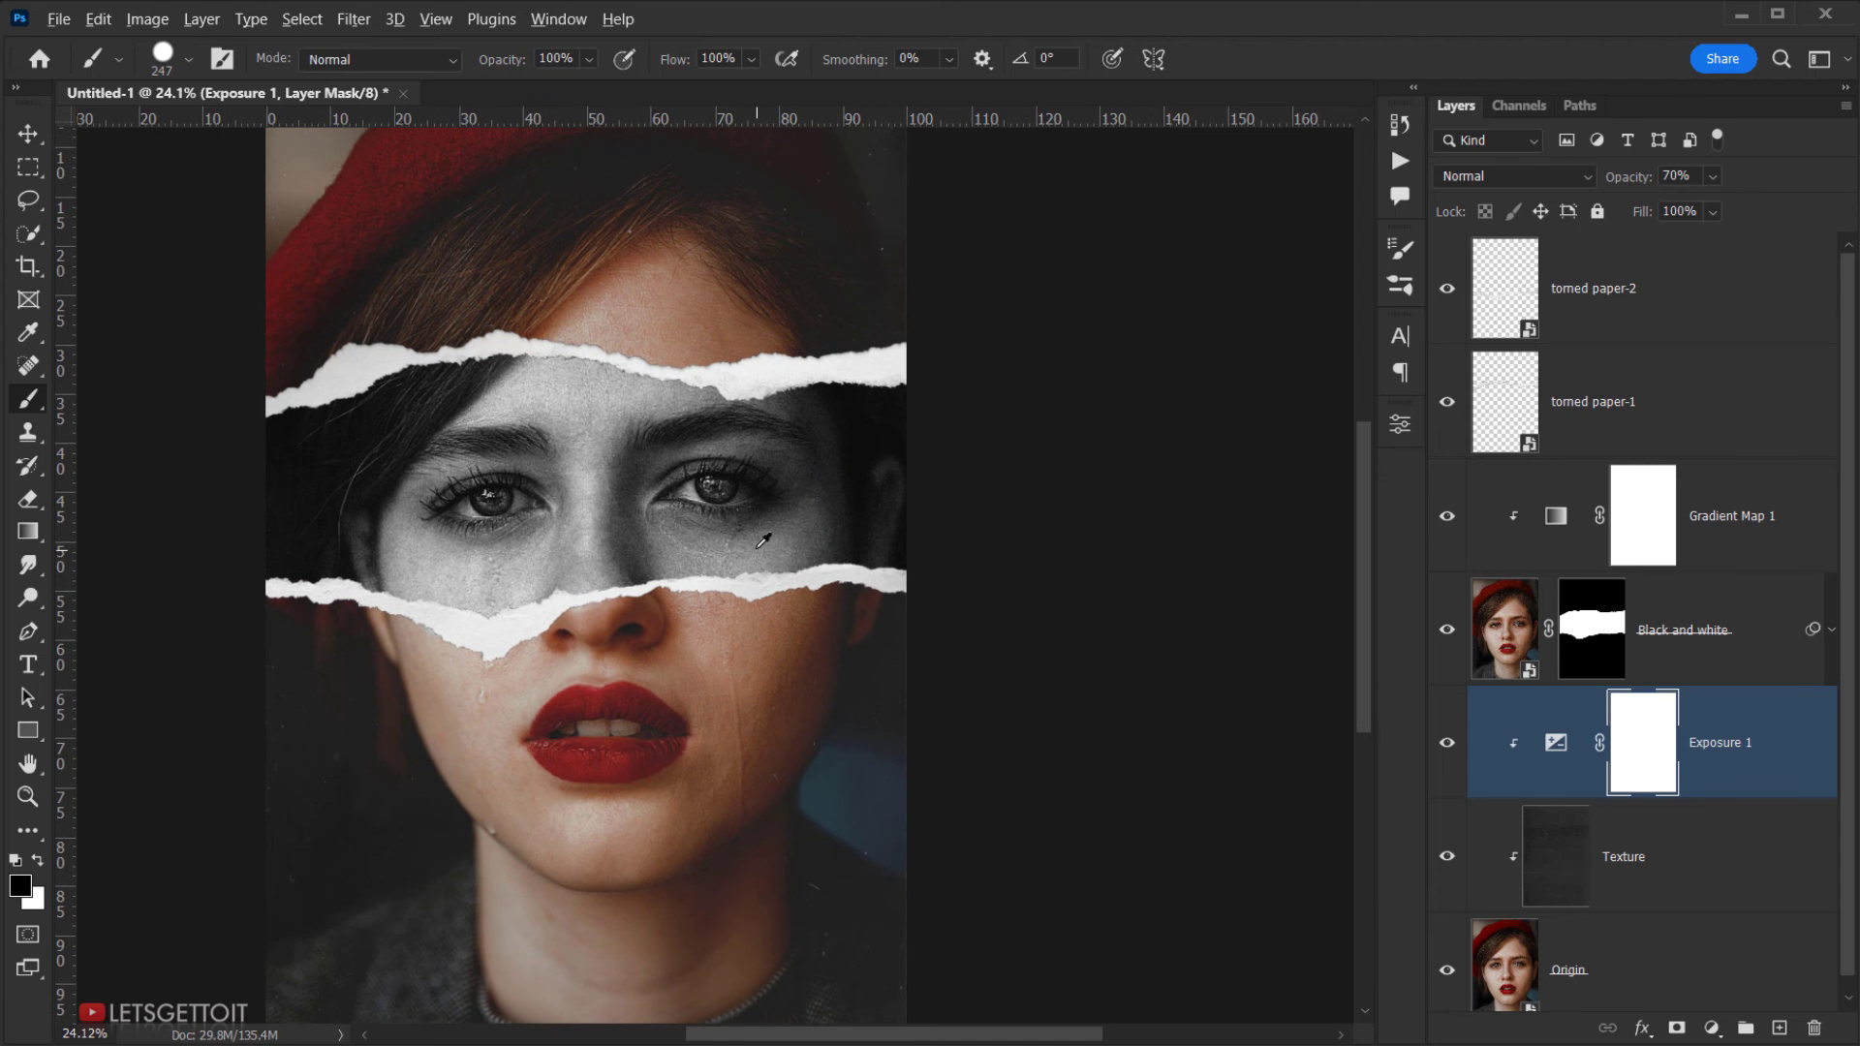
{"action": "scroll", "coordinate": [757, 544], "scroll_direction": "down", "scroll_amount": 2}
{"action": "scroll", "coordinate": [759, 539], "scroll_direction": "up", "scroll_amount": 2}
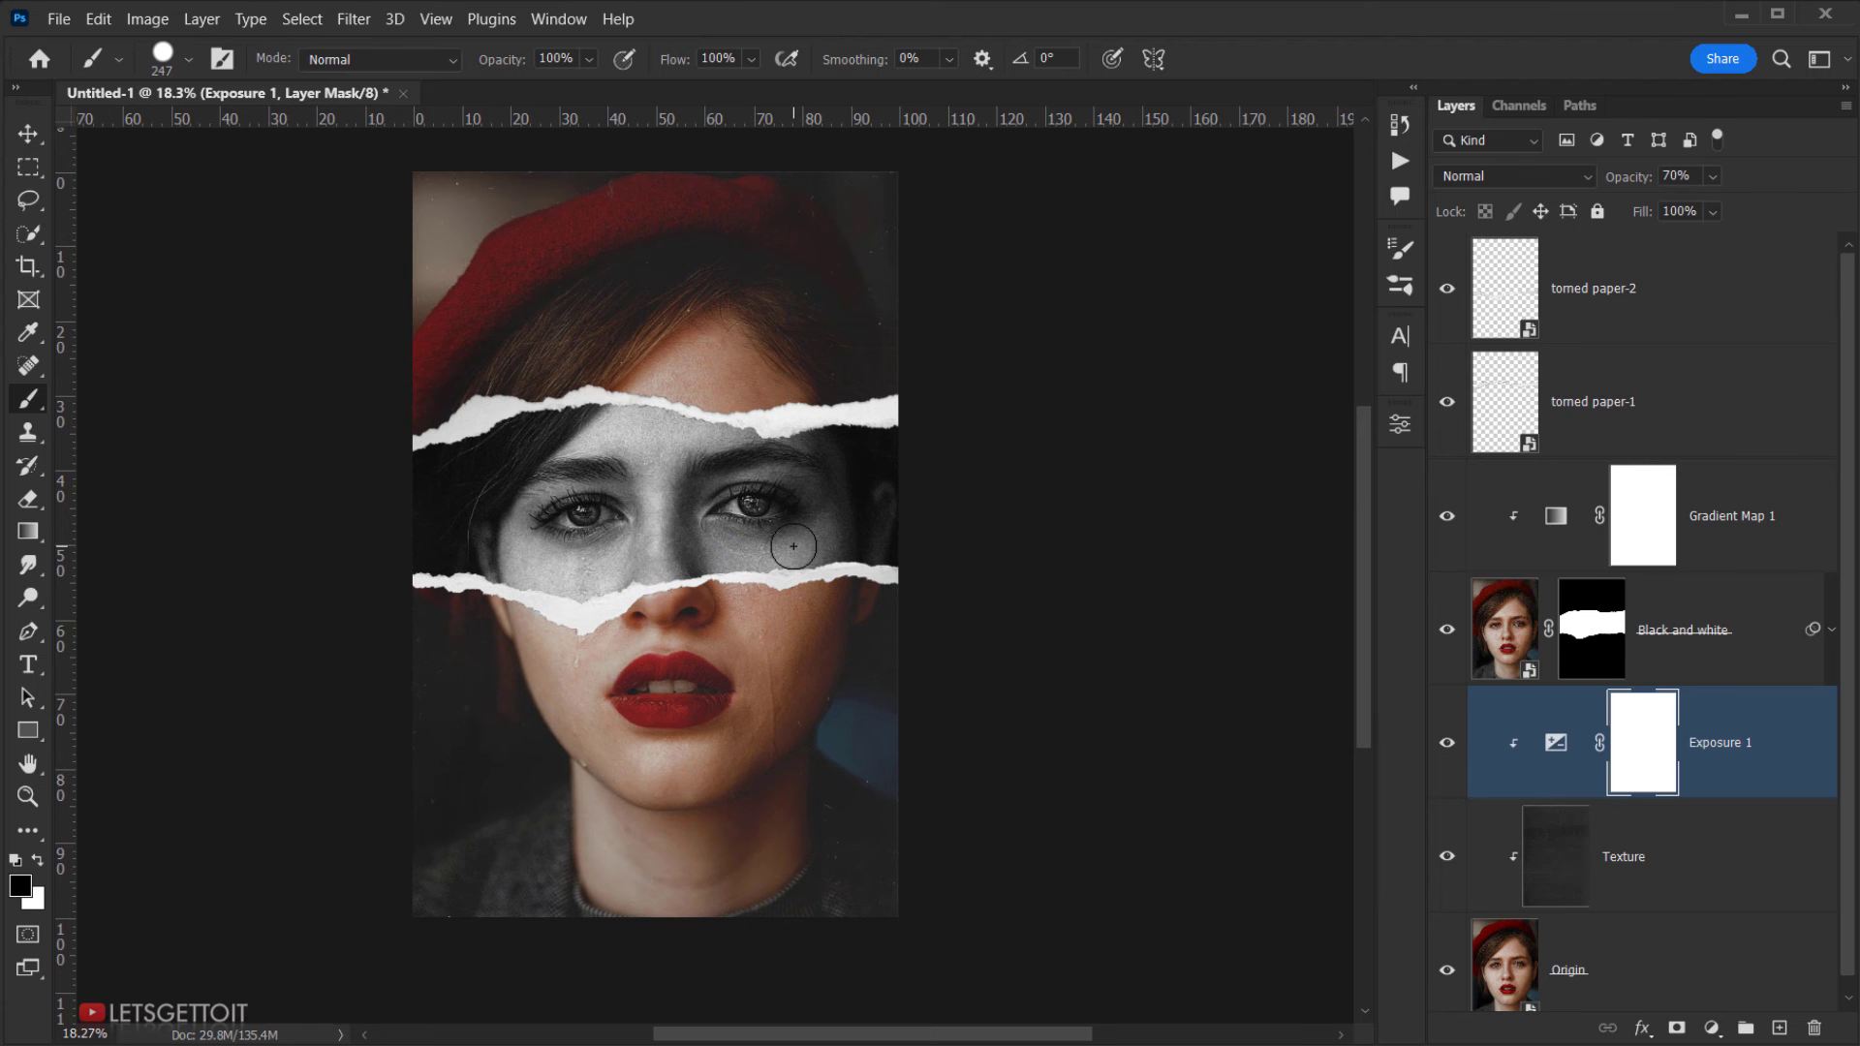
{"action": "left_click", "coordinate": [1552, 835]}
{"action": "key", "text": "v"}
{"action": "key", "text": "Tab"}
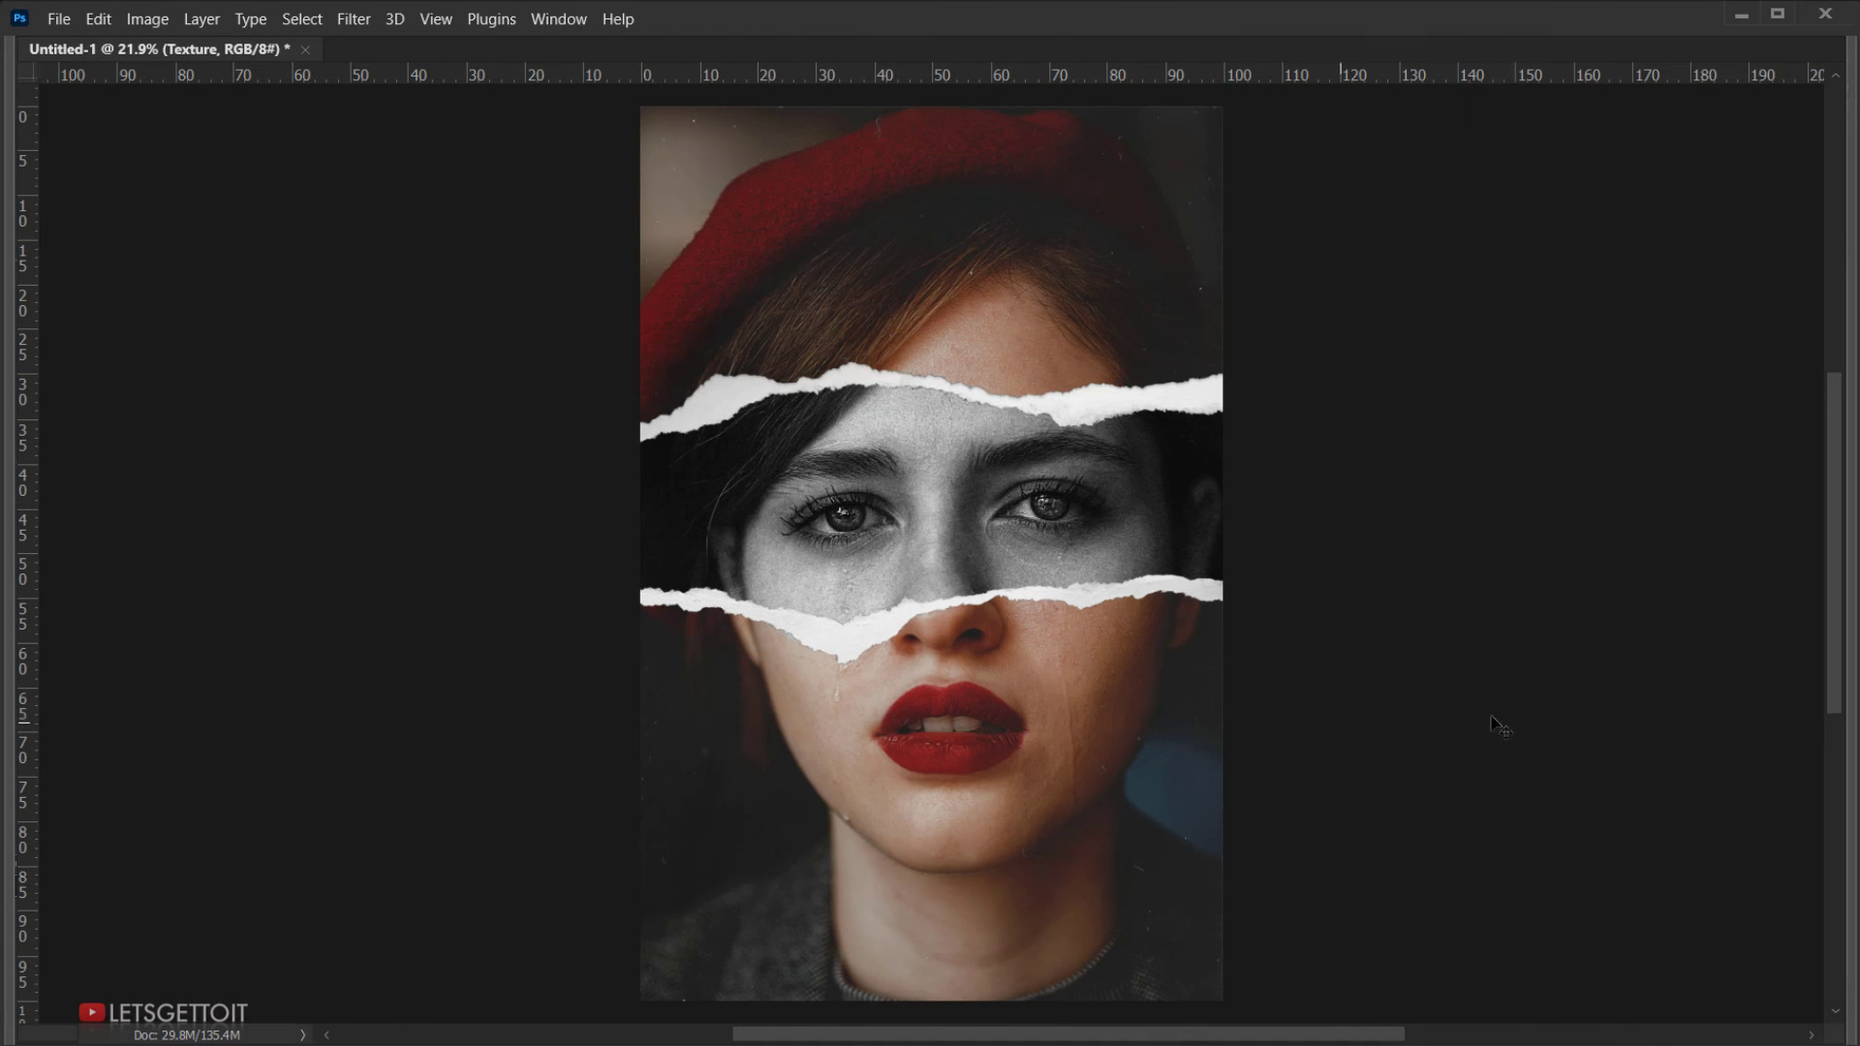